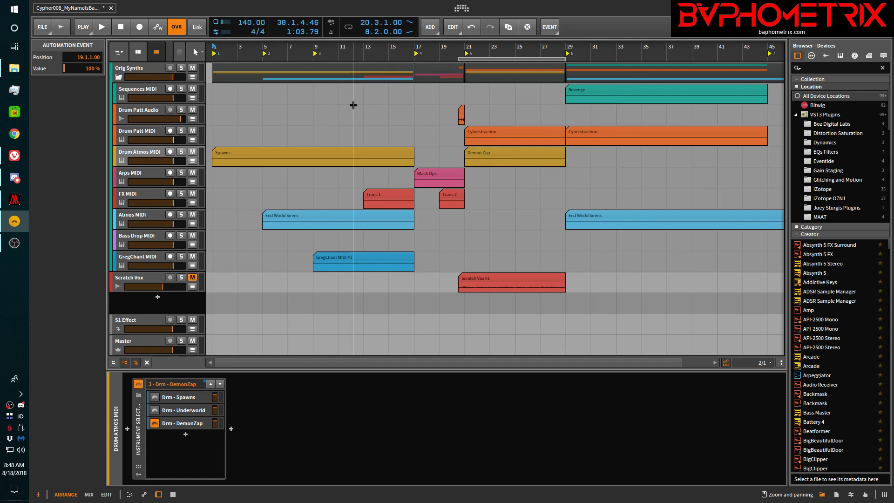
Step: Play back the song arrangement and stop playback
click(103, 28)
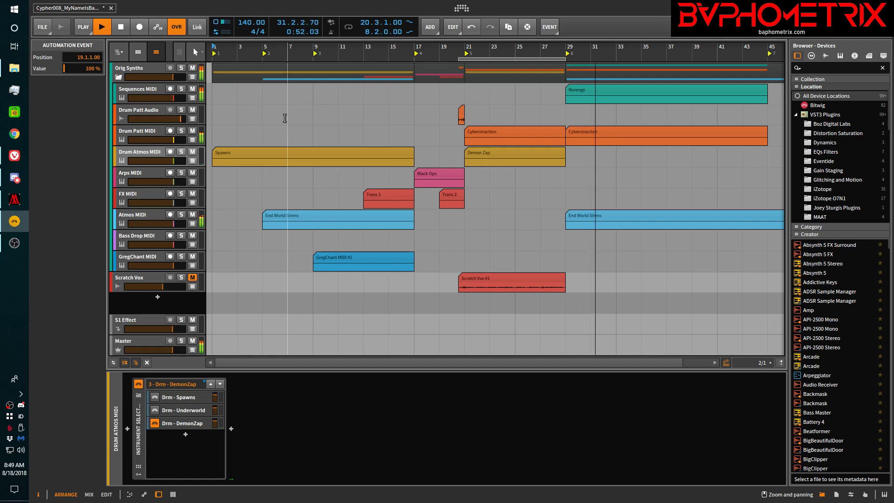
click(122, 27)
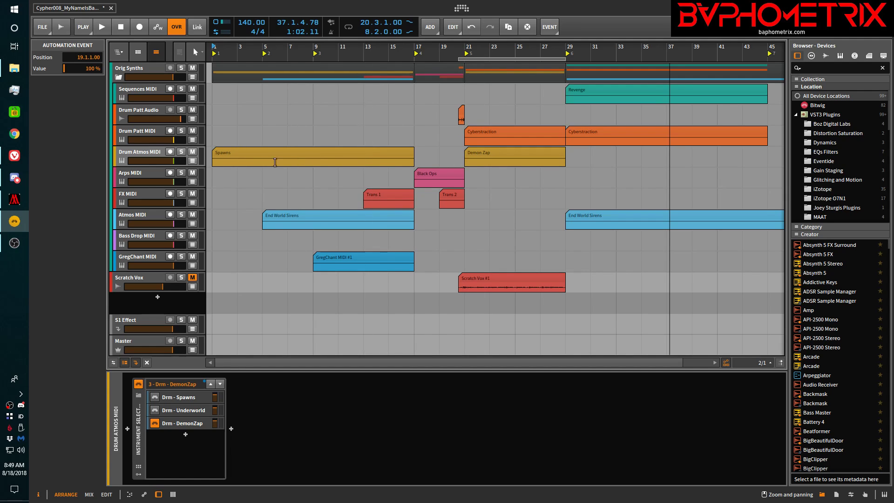
Step: Cycle the Drum Atmos MIDI track's Instrument Selector through Drm - Spawns, Drm - Underworld and Drm - DemonZap, ending on Drm - DemonZap
click(157, 155)
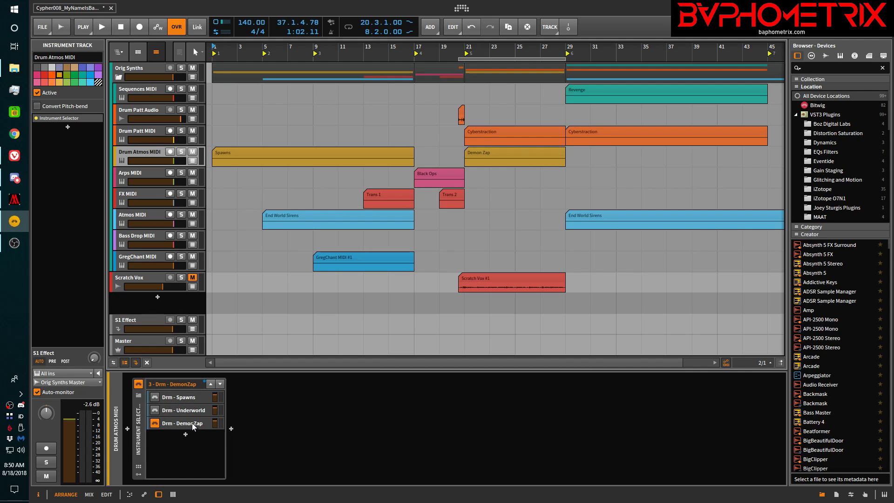
click(155, 397)
click(155, 410)
click(156, 417)
click(155, 420)
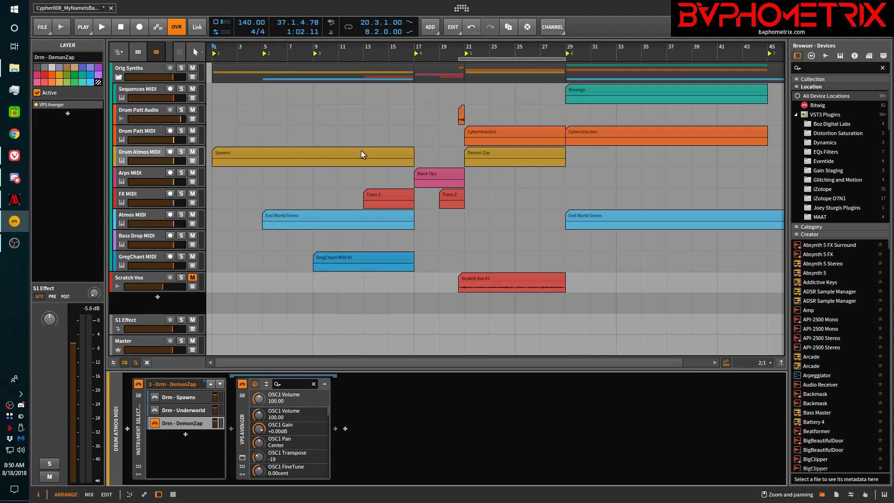
Step: Show the Drum Atmos MIDI track's Instrument Selector automation and inspect its points at bars 1 and 21
click(193, 160)
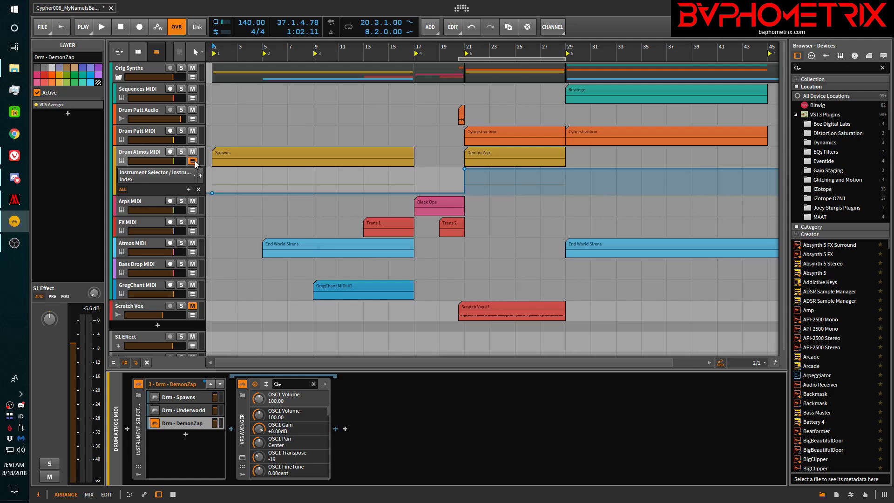
mouse_move(212, 196)
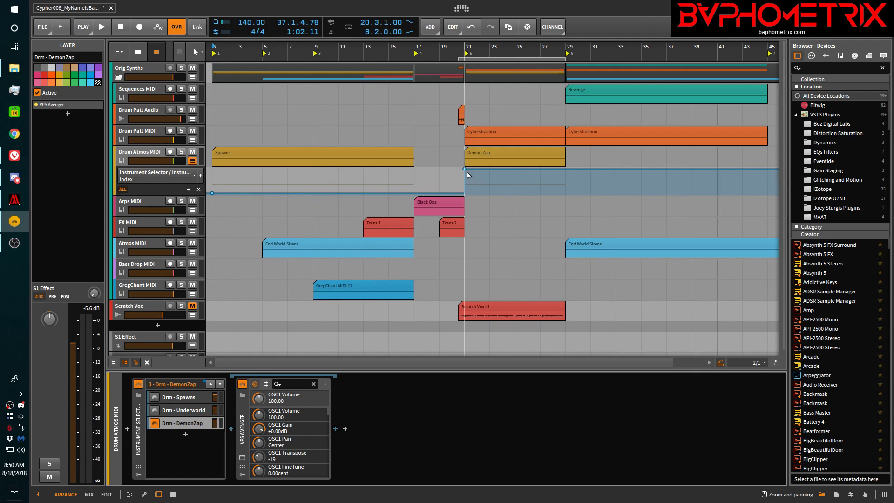
mouse_move(466, 171)
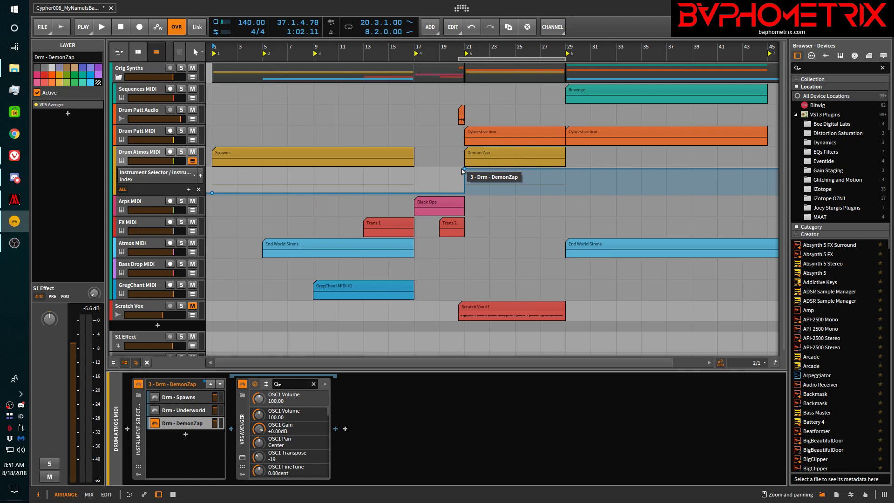
mouse_move(464, 171)
mouse_down()
mouse_move(464, 193)
mouse_move(464, 168)
mouse_up()
mouse_move(464, 168)
mouse_down()
mouse_move(465, 181)
mouse_move(464, 168)
mouse_up()
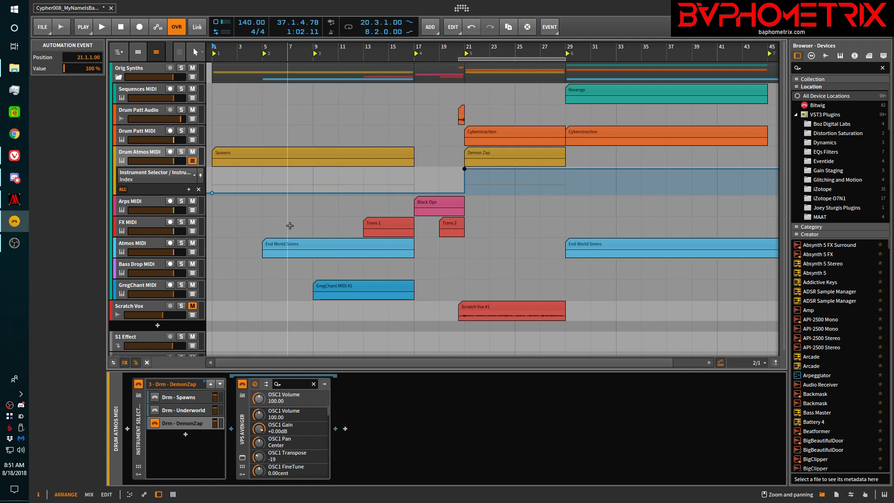
Step: Show the FX MIDI track's Instrument Selector automation and inspect its points at the starts of the Trans 1 and Trans 2 clips
click(193, 232)
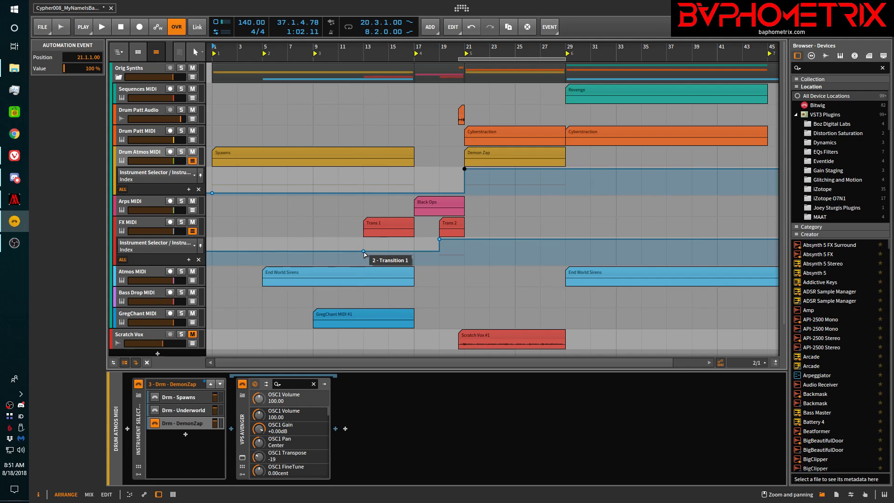
click(158, 219)
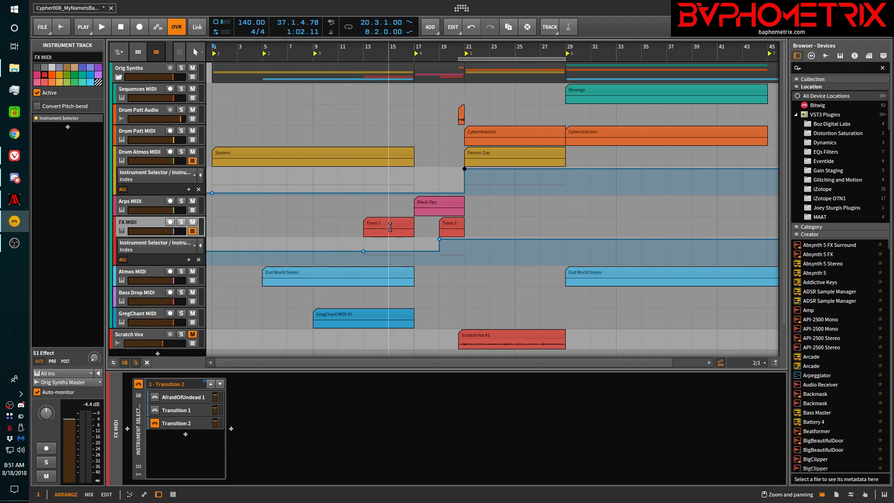
mouse_move(363, 251)
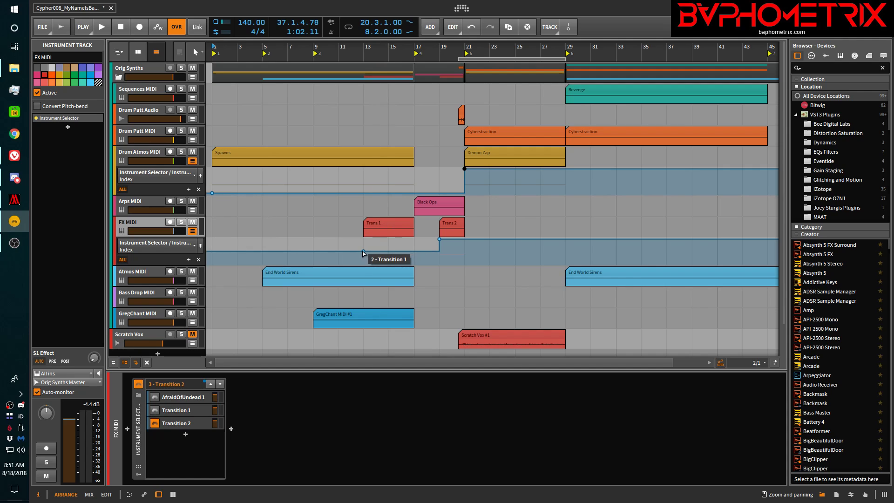
mouse_move(440, 240)
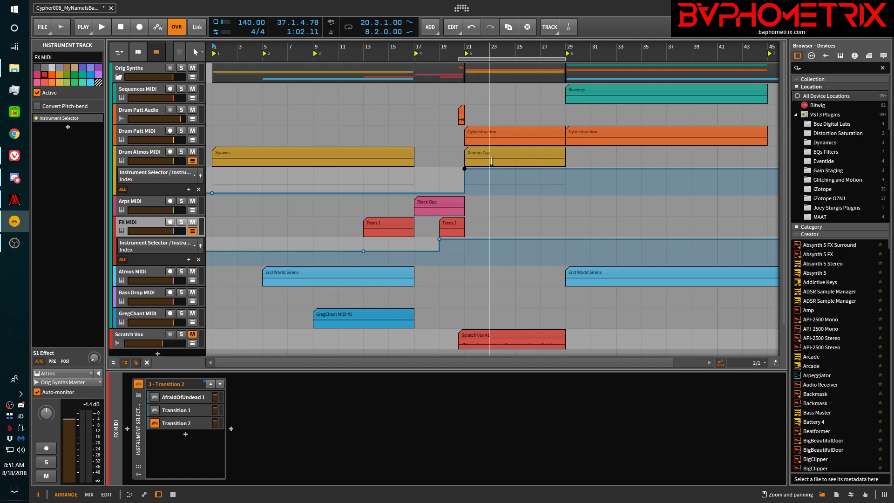
Step: Move the Demon Zap clip with its automation to bar 17 and back to bar 21
drag(494, 151, 446, 153)
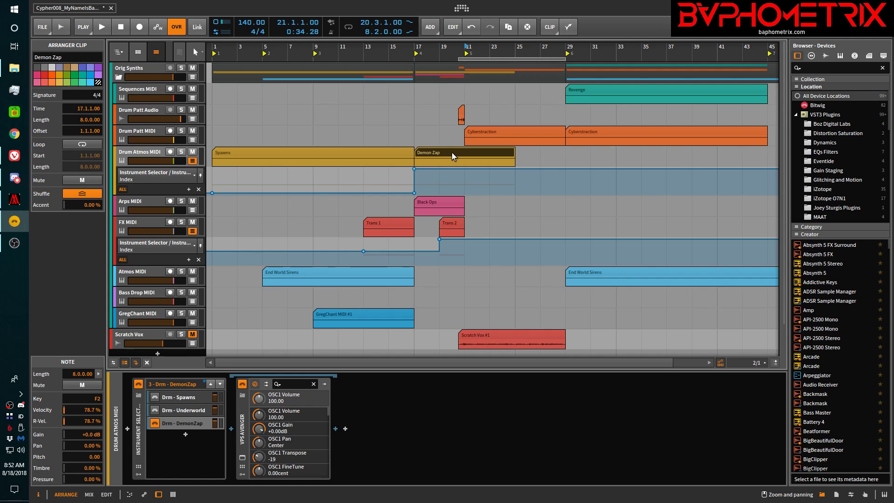
drag(440, 153, 482, 153)
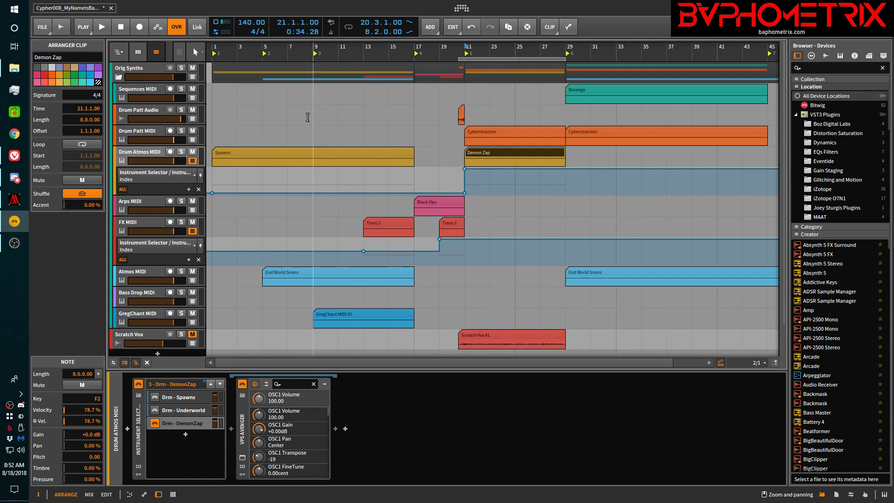
Step: Hide the automation lanes of the Drum Atmos MIDI and FX MIDI tracks
click(192, 161)
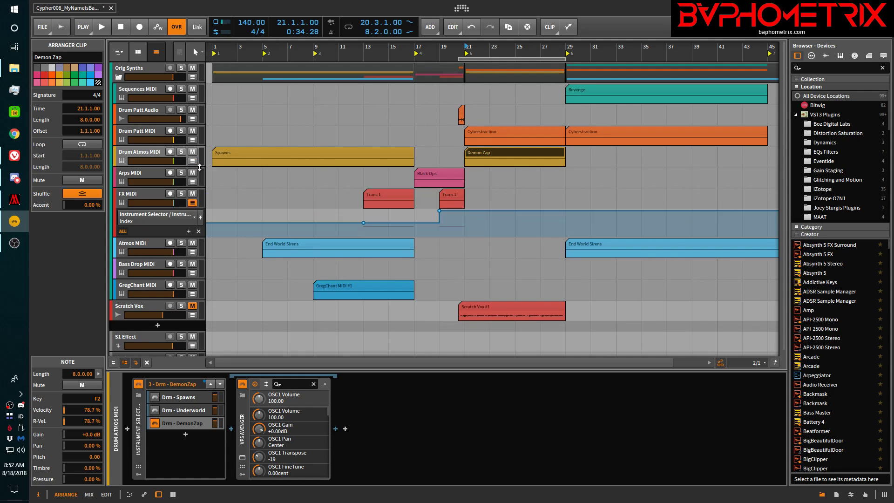
click(193, 203)
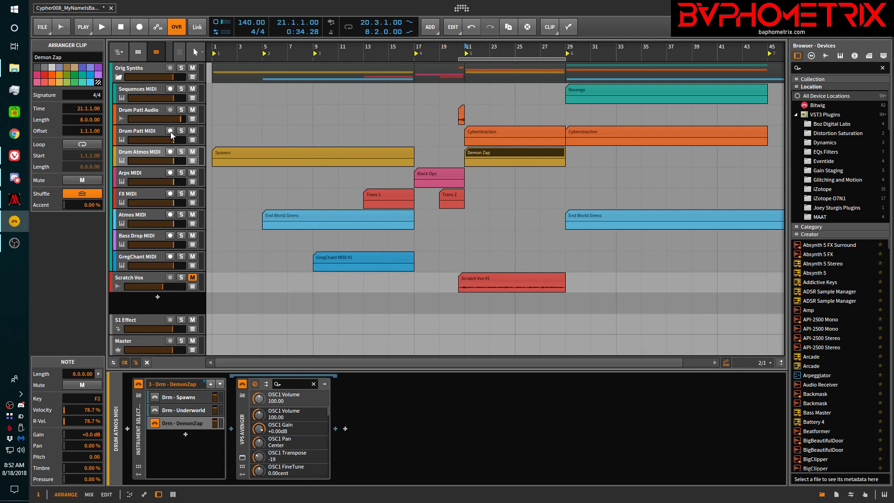
Step: View the VPS Avenger editor of the Cyberstraction layer on the Drum Patt MIDI track at a reduced interface scale and close it
click(149, 129)
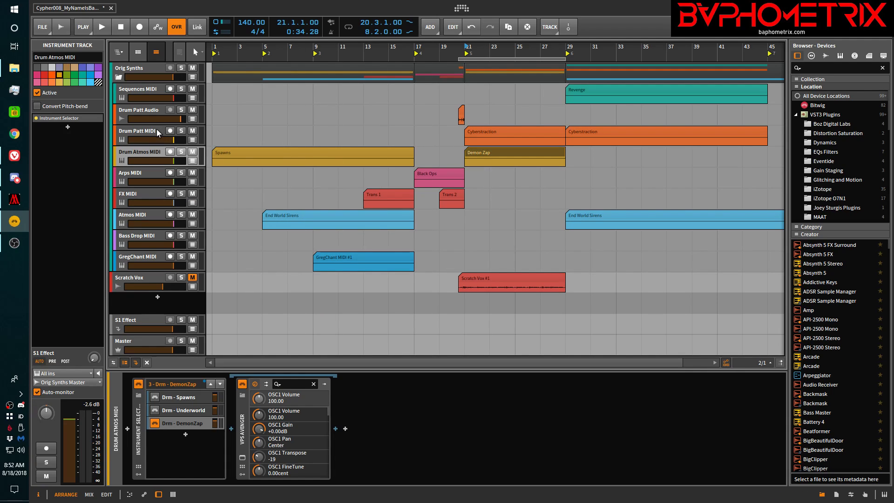
click(127, 132)
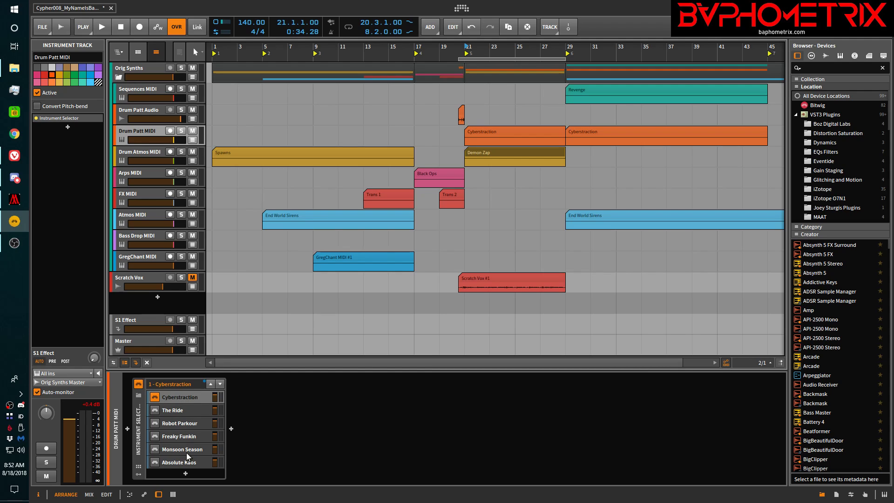
click(177, 395)
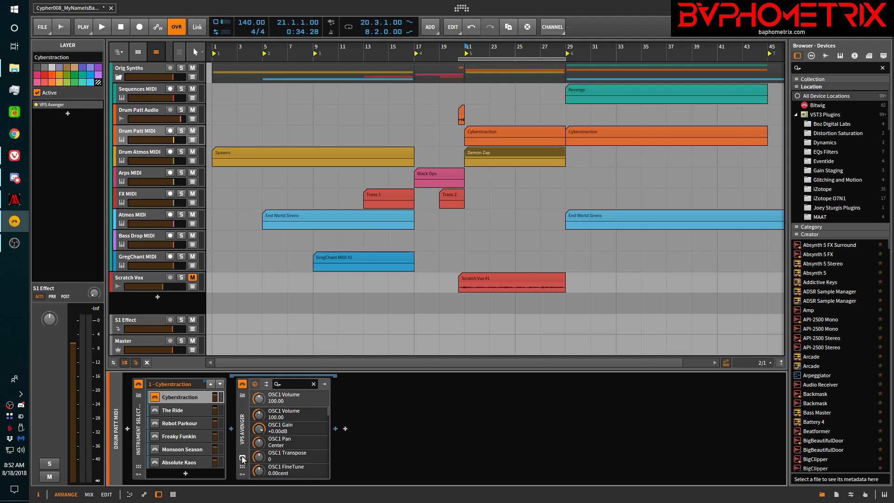
click(242, 458)
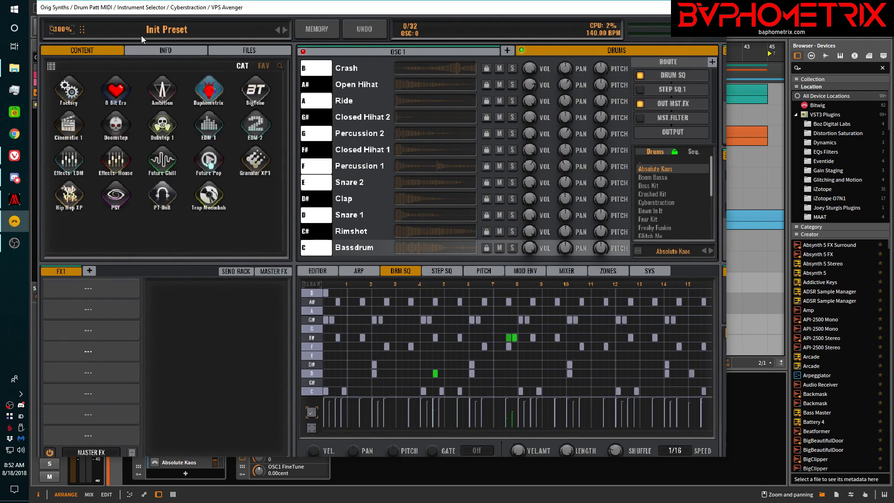
click(61, 29)
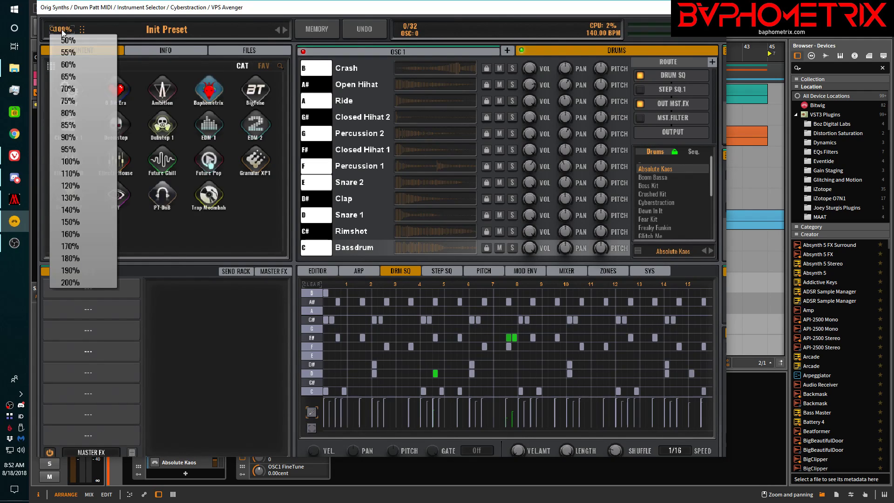
click(73, 149)
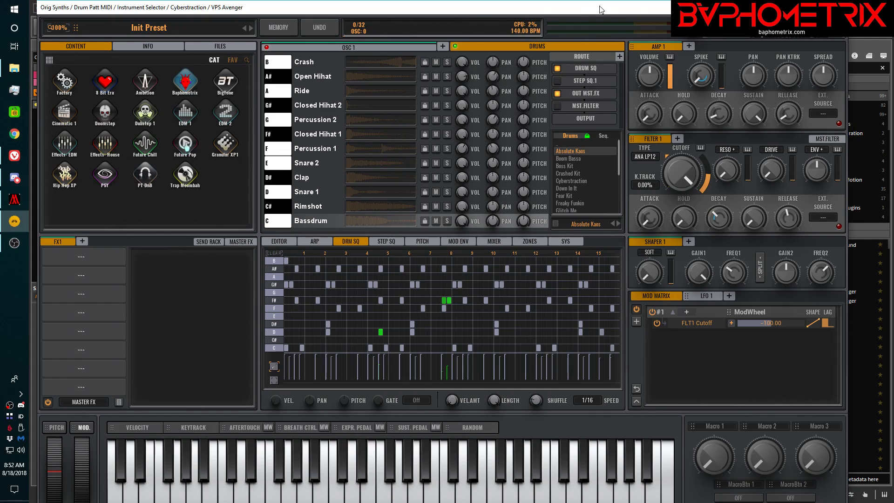
click(836, 7)
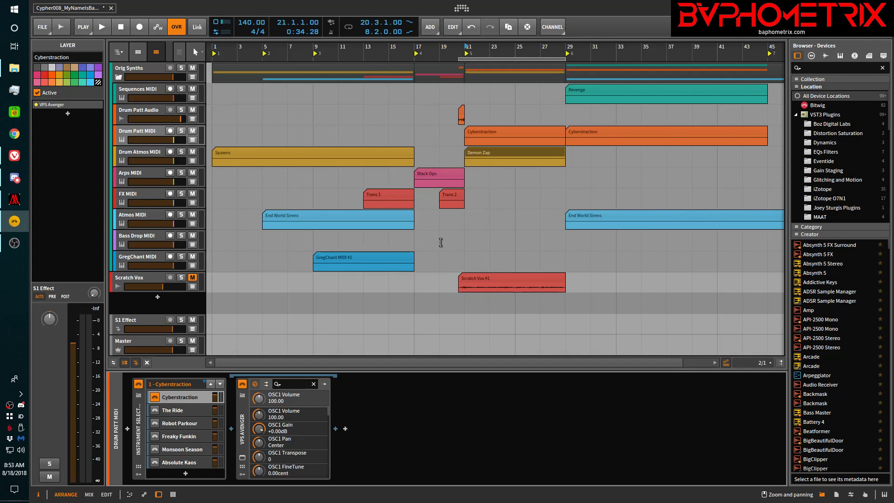
Step: Reopen the Cyberstraction layer's VPS Avenger editor, scale it down, and examine the OSC 1 page before returning to the drums page
click(177, 398)
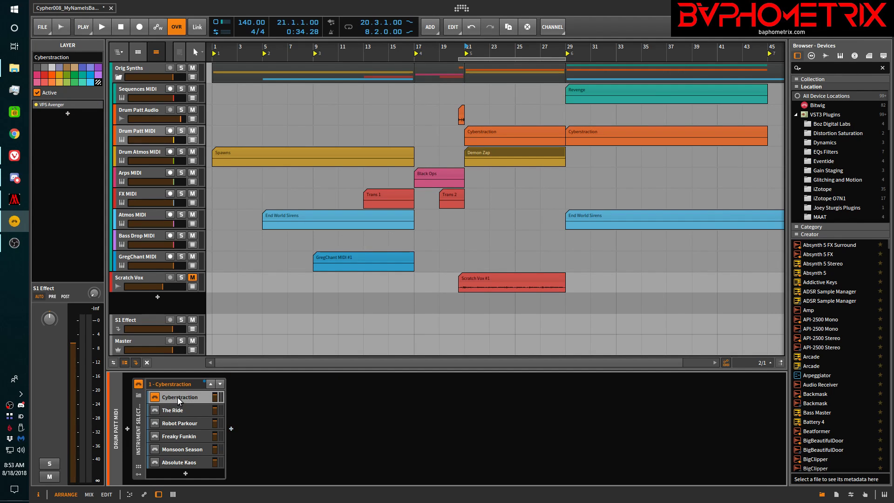
click(177, 397)
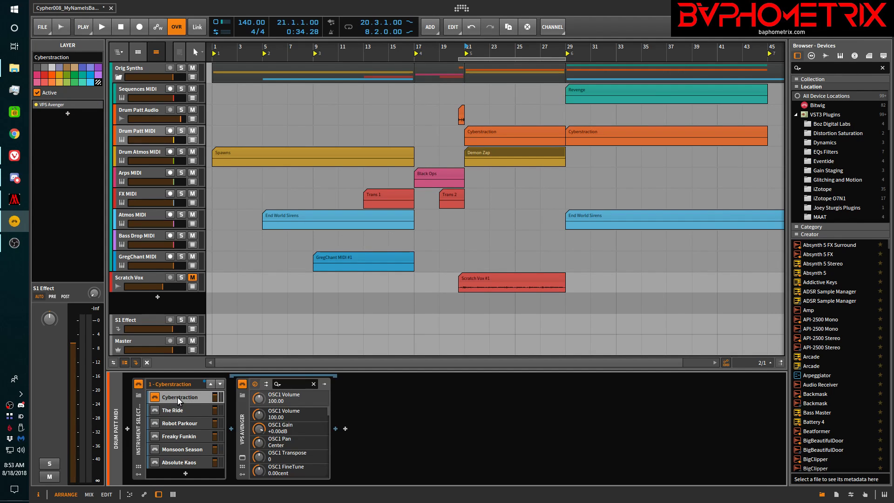
click(242, 459)
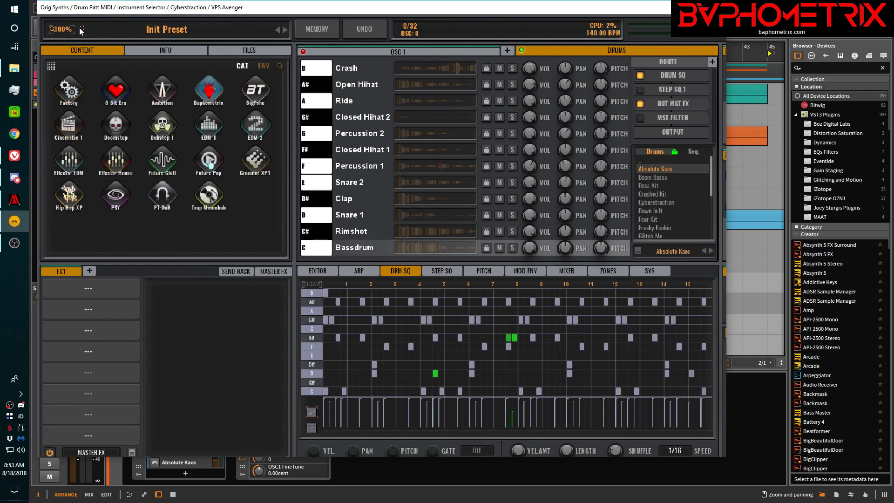
click(64, 29)
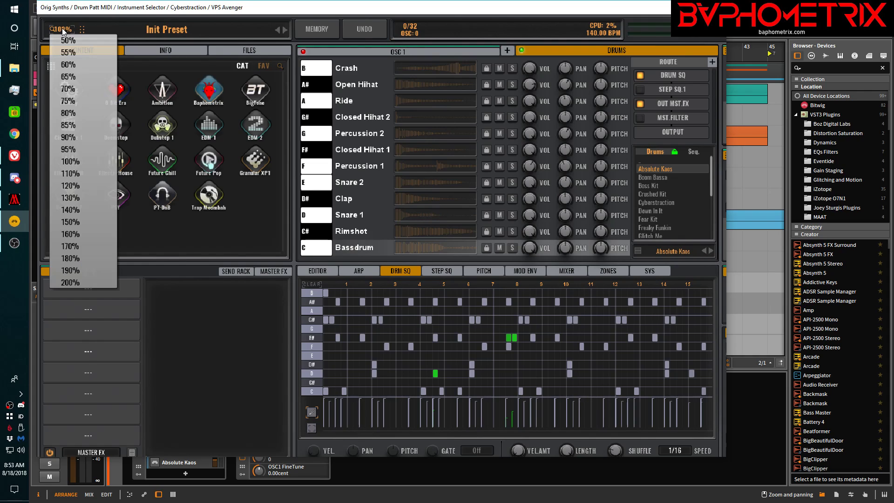
click(72, 148)
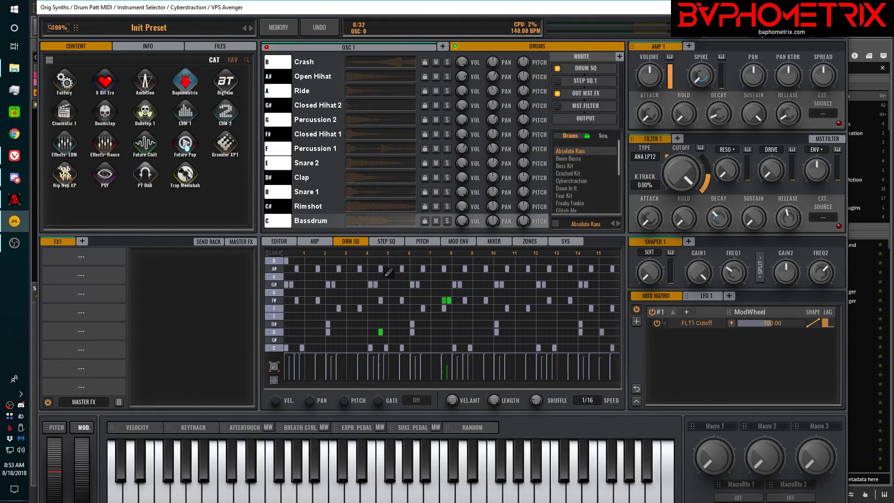
click(371, 47)
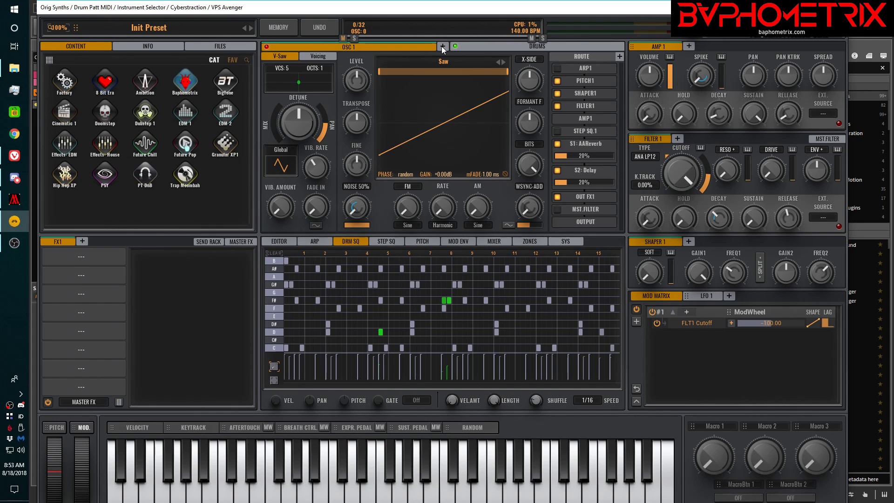
click(503, 46)
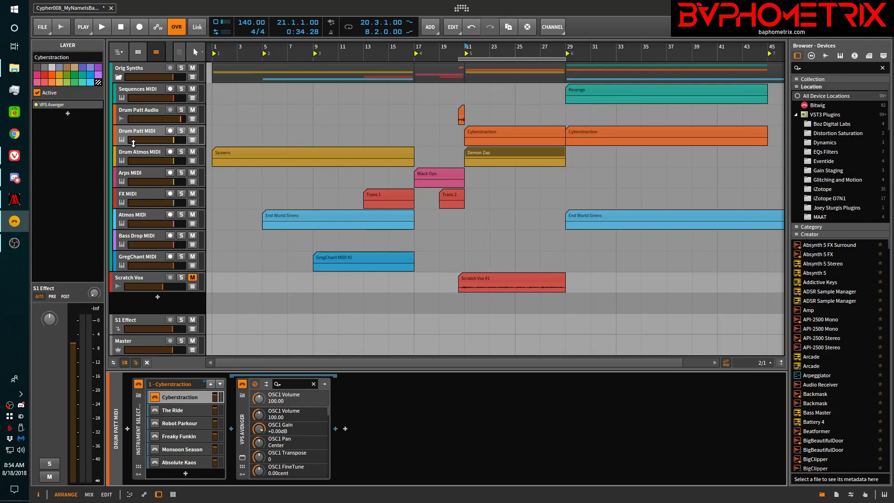
Step: Solo the Drum Patt MIDI track and audition its drum sequence with the Cyberstraction VPS Avenger editor open at a reduced scale
click(181, 131)
click(242, 458)
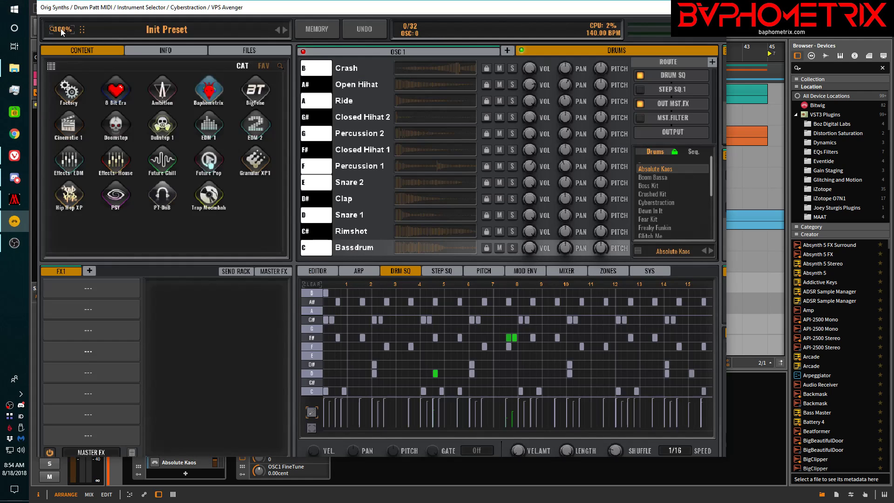
click(60, 29)
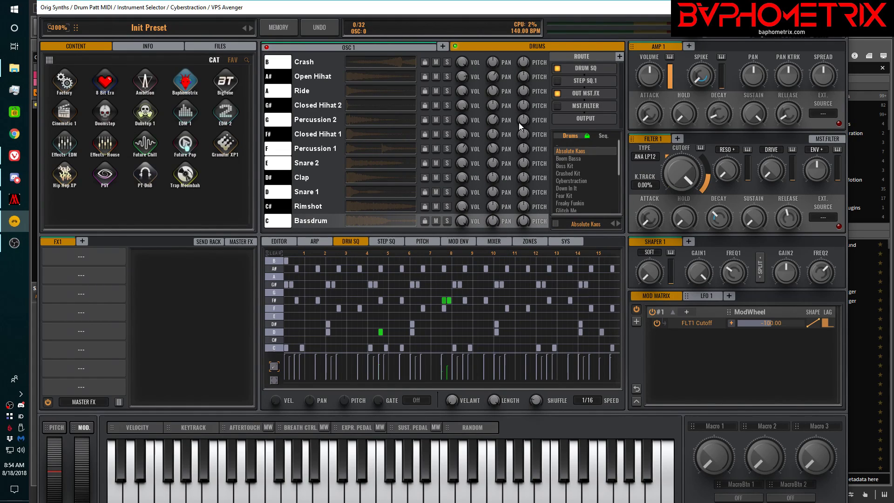
key(space)
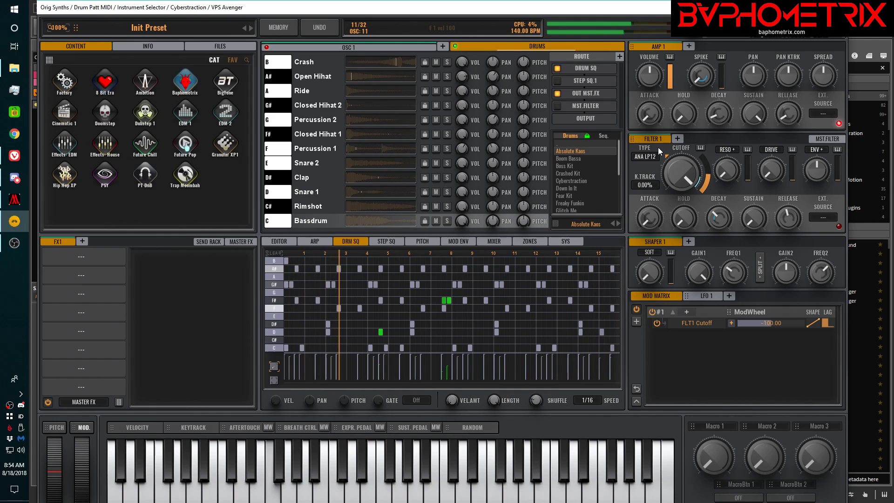
key(space)
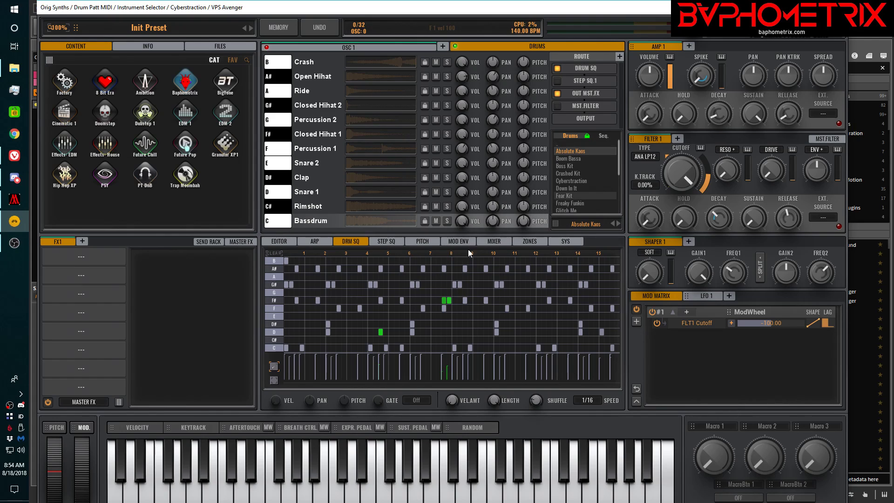
Step: Examine the general and drum channel pages of VPS Avenger's internal mixer
click(494, 241)
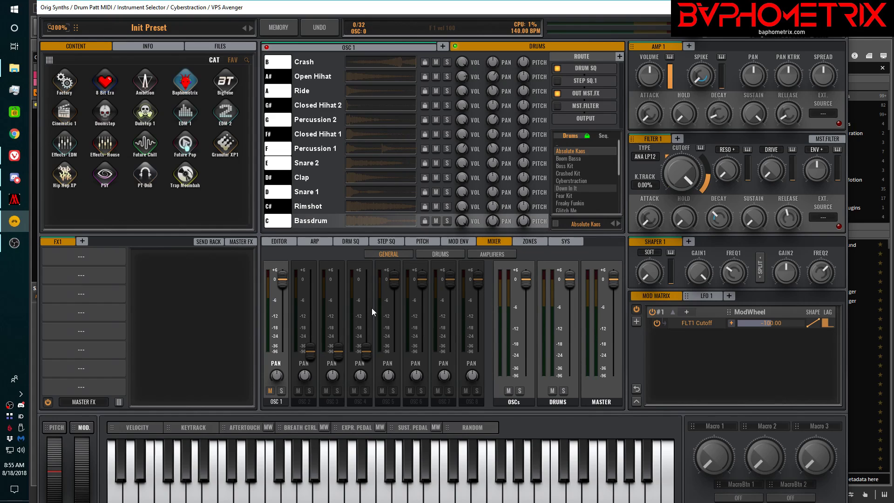
click(432, 255)
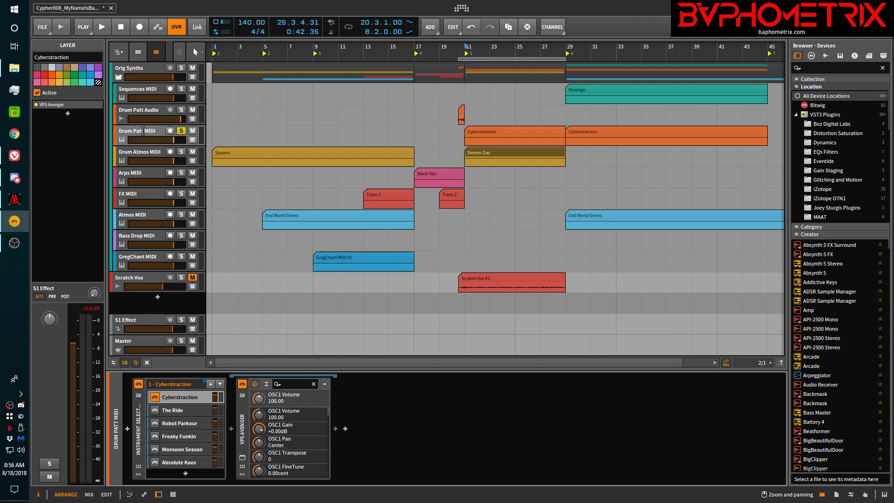
Step: Switch to the mix view, select the Drum Patt MIDI track, and play the song briefly to watch its level meter
key(alt+2)
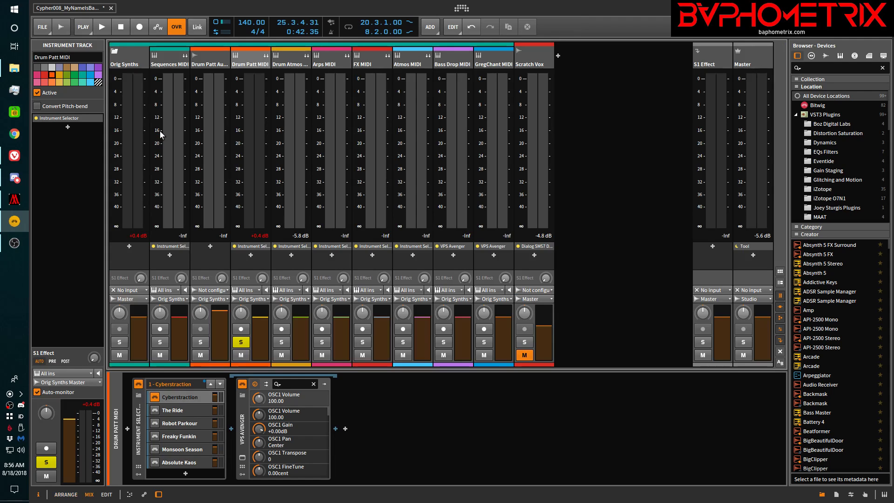
click(254, 64)
key(space)
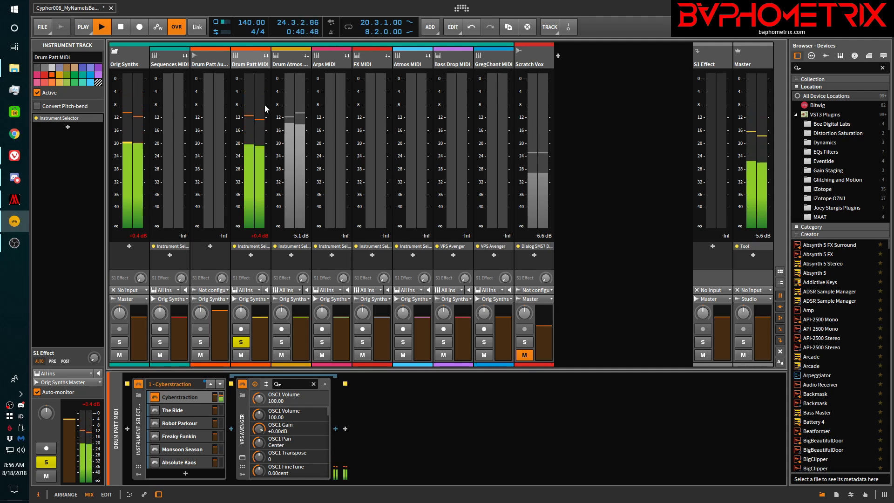
key(space)
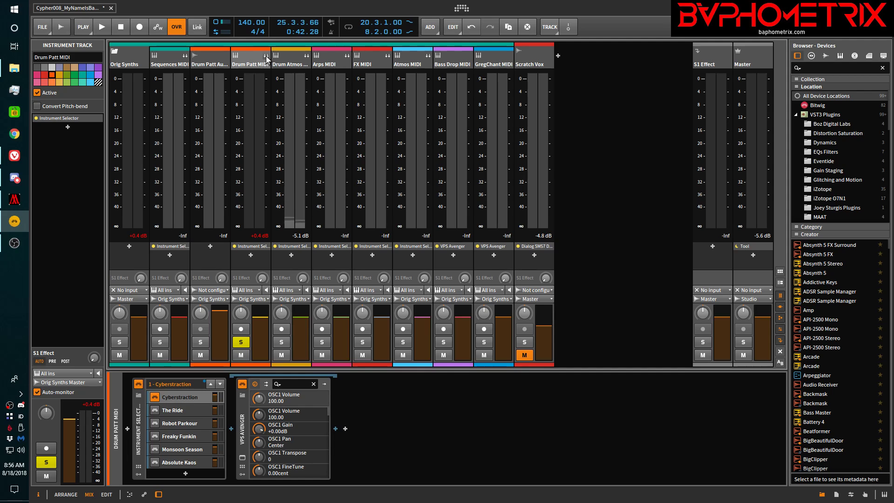
Step: Expand the Drum Patt MIDI track into its layer channels in the mixer and step through its Instrument Selector layers to Absolute Kaos
click(266, 56)
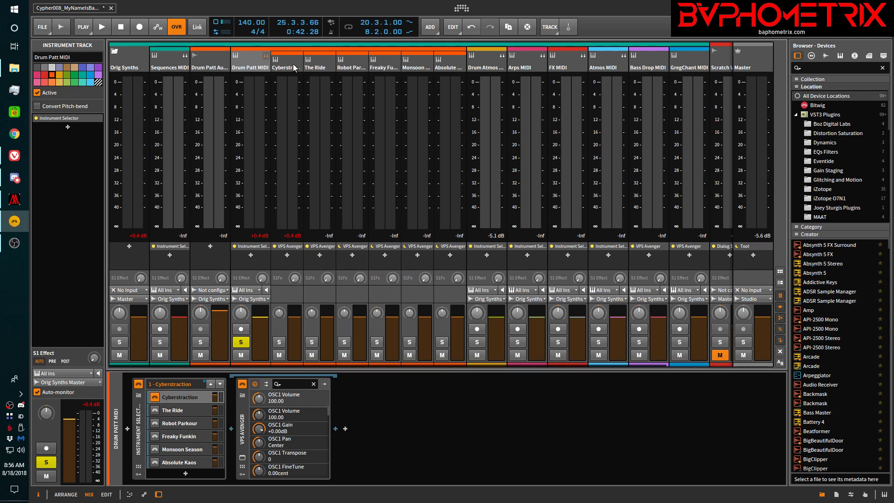
click(189, 411)
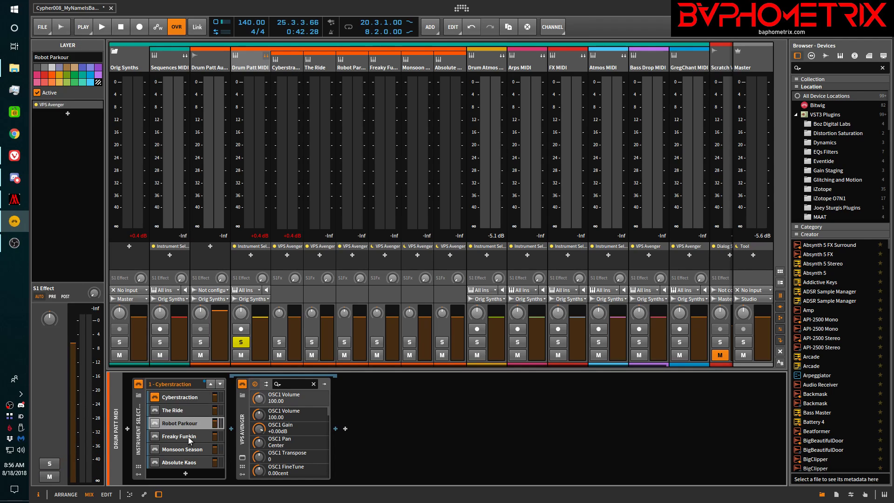
click(191, 454)
click(193, 463)
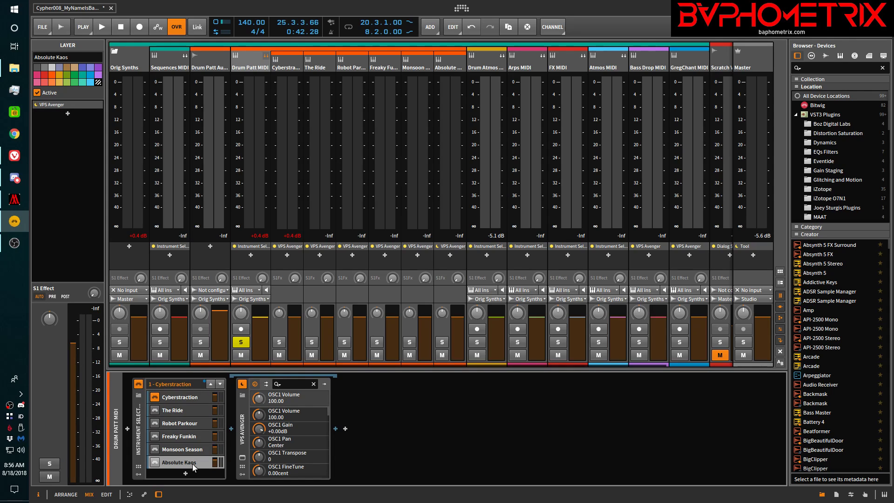
Step: Select the Cyberstraction layer and play the song briefly to watch its channel's level meter
click(192, 398)
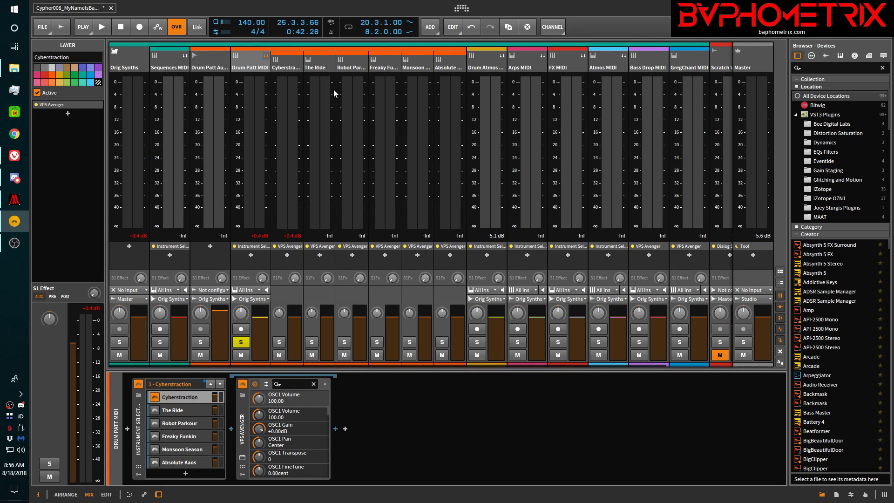
key(space)
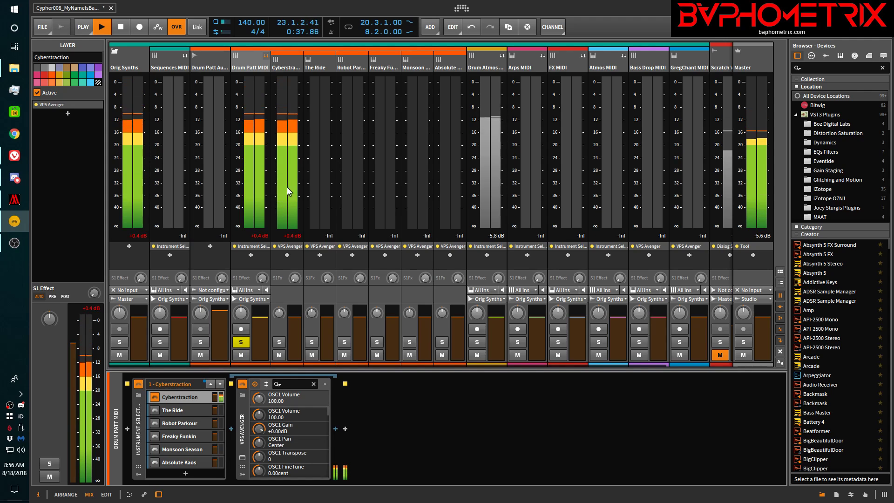
key(space)
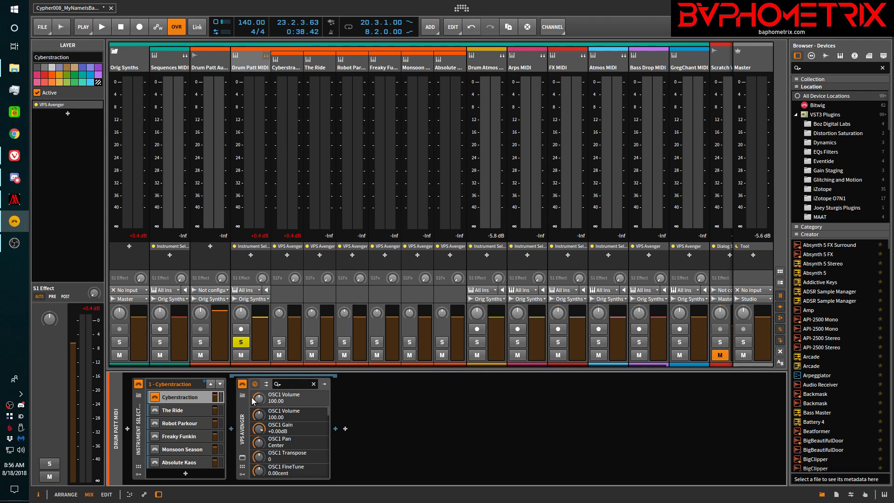
Step: Display the multi-output chain section of the Cyberstraction layer's VPS Avenger device
click(246, 433)
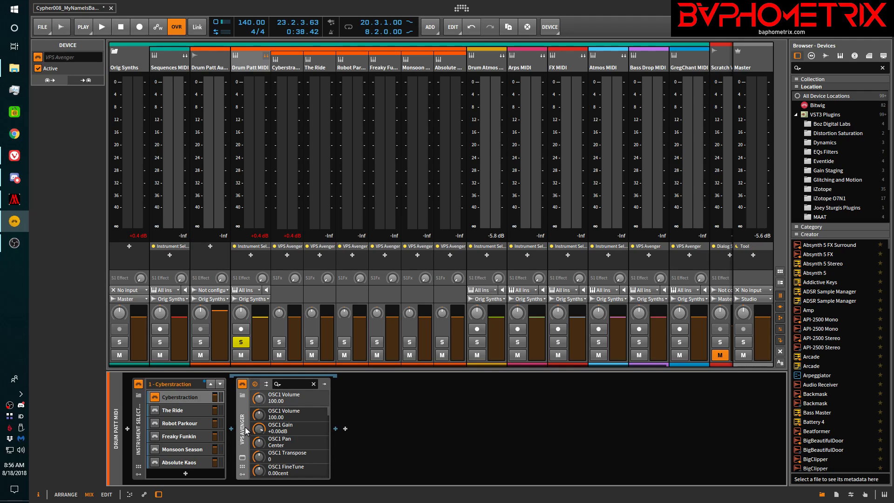
click(267, 384)
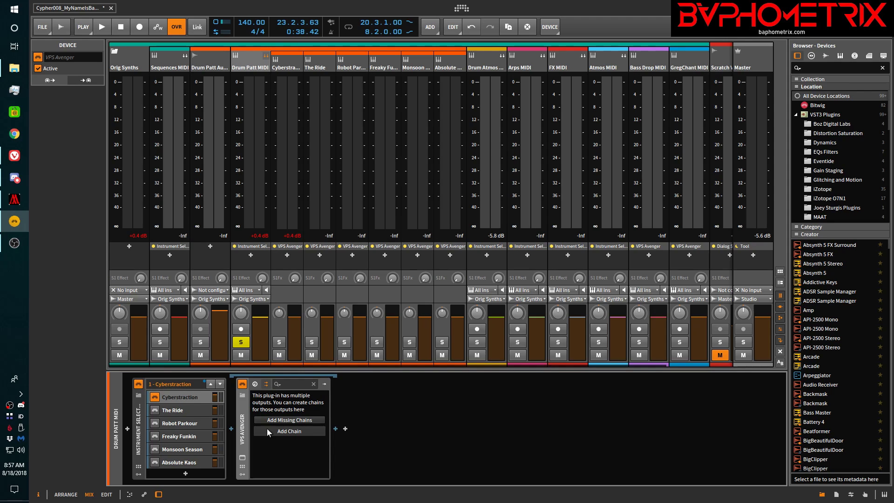
Step: Add VPS Avenger output chains one at a time, from Avgr Master through Avgr AUX3
click(293, 430)
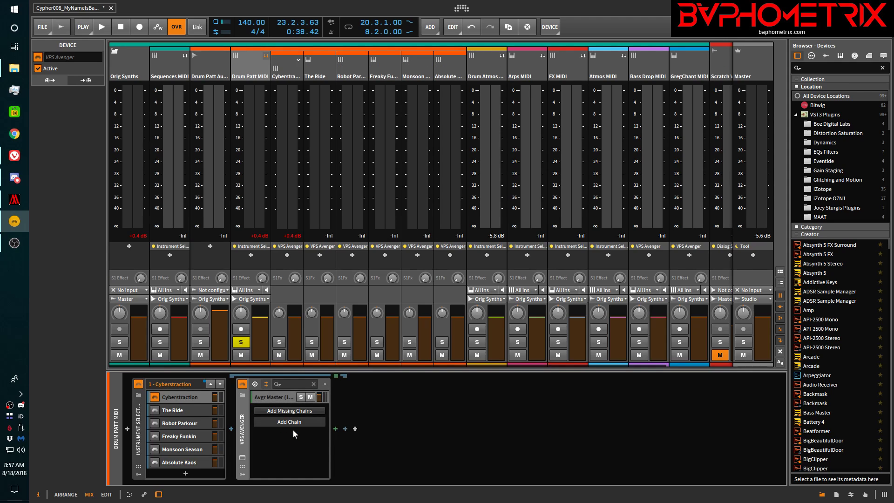
click(288, 420)
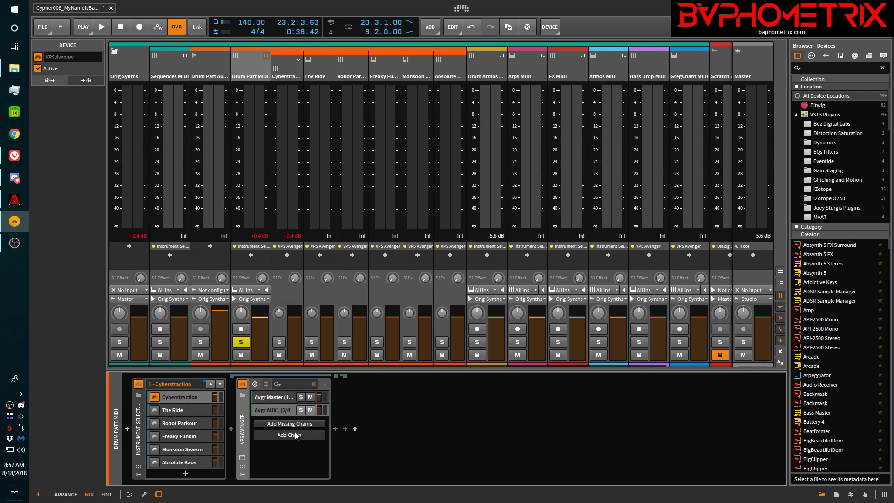
click(295, 432)
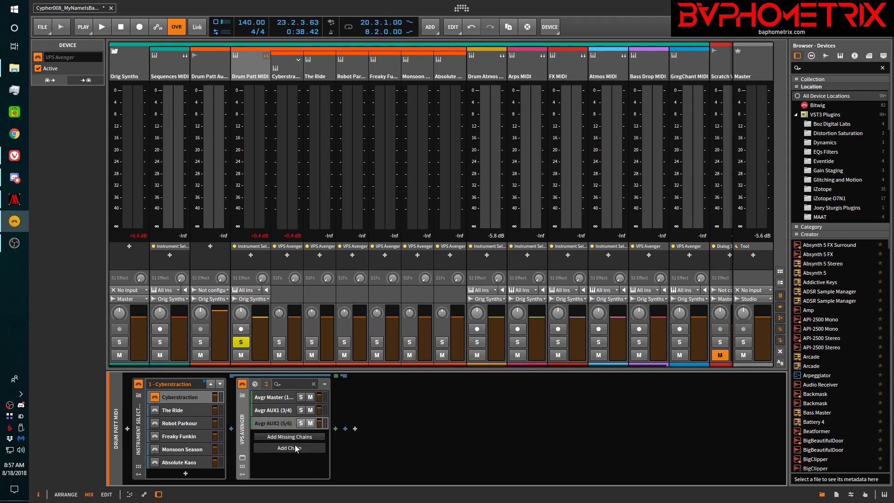
click(297, 448)
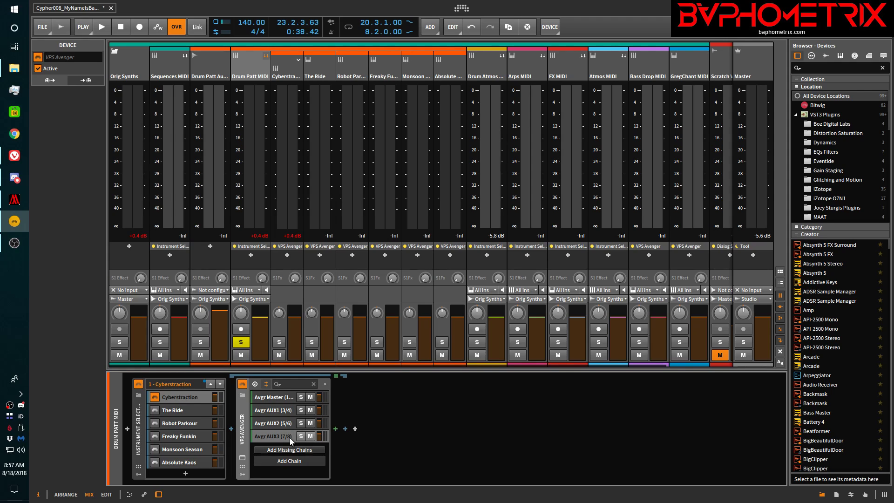
Step: Delete the Avgr Master, AUX1, AUX2 and AUX3 output chains from the VPS Avenger device
click(273, 398)
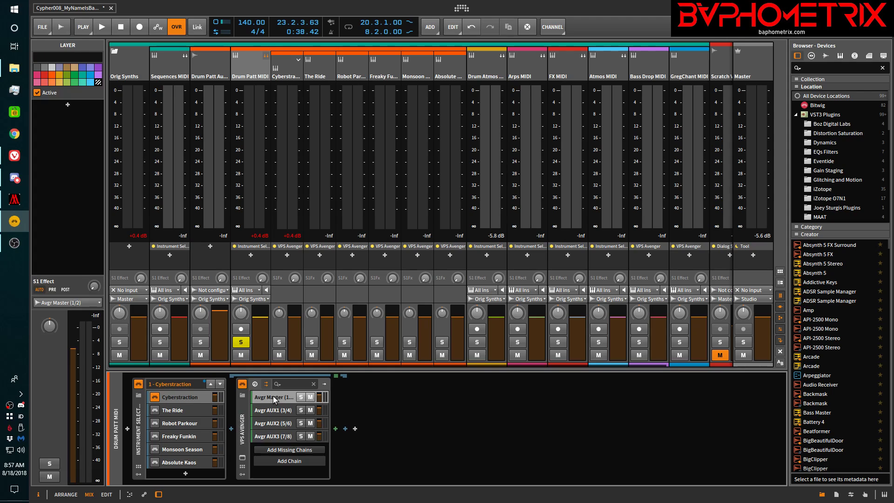
key(Delete)
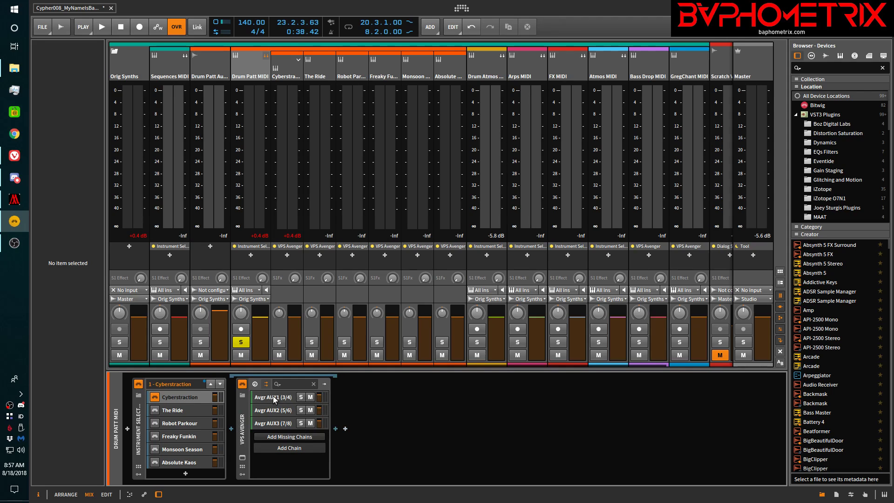
click(273, 397)
key(Delete)
click(272, 397)
key(Delete)
click(273, 398)
key(Delete)
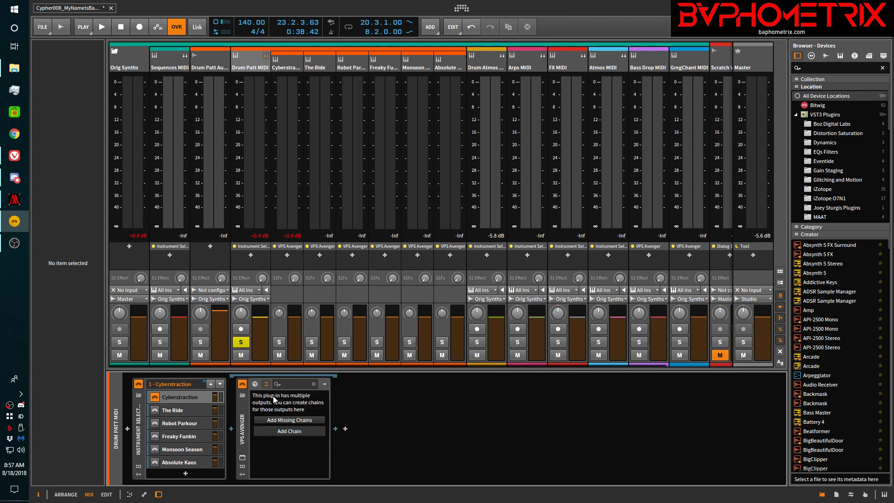
Step: Add all missing output chains to the VPS Avenger device at once and select the Avgr Master chain
click(290, 420)
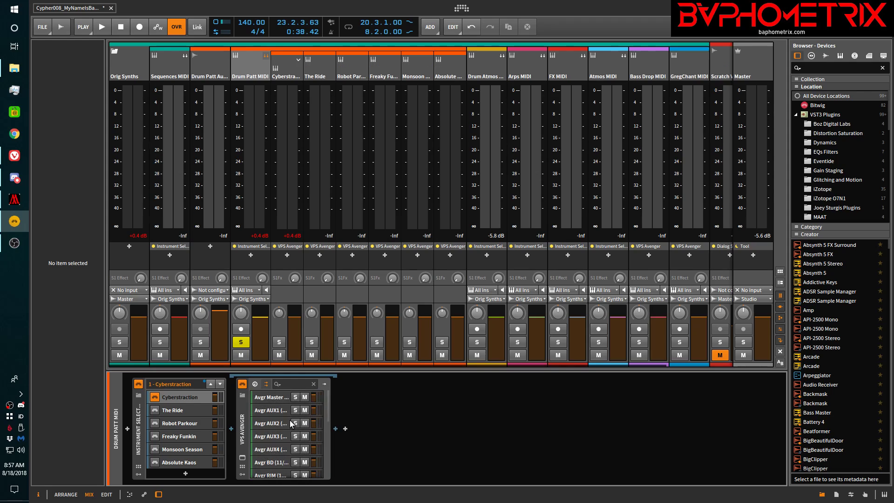
click(274, 399)
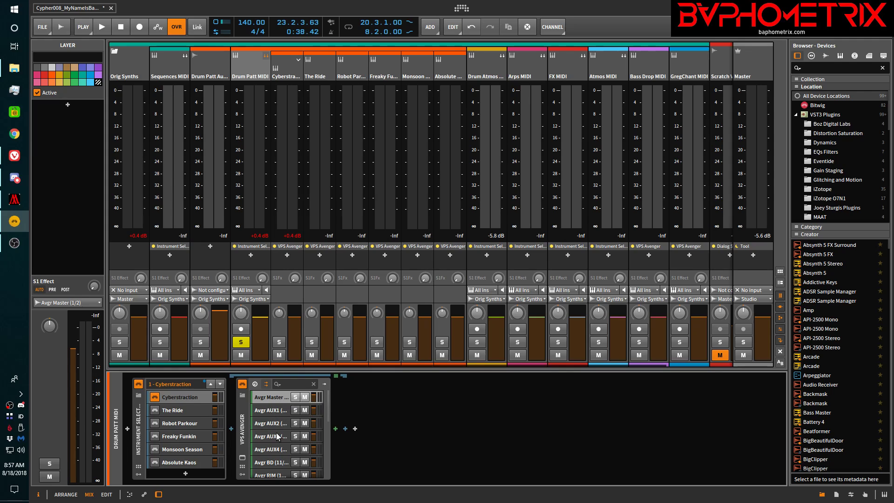
Step: Examine the VPS Avenger output chains for the individual drums, including bass drum, rimshot, snares, clap, percussion and hi-hats
scroll(278, 436, down, 2)
scroll(276, 435, down, 1)
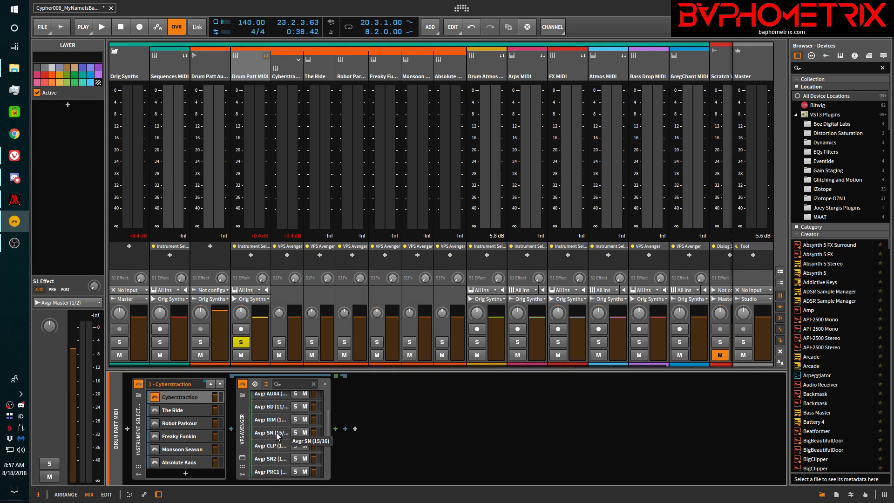
click(267, 404)
click(271, 420)
click(271, 434)
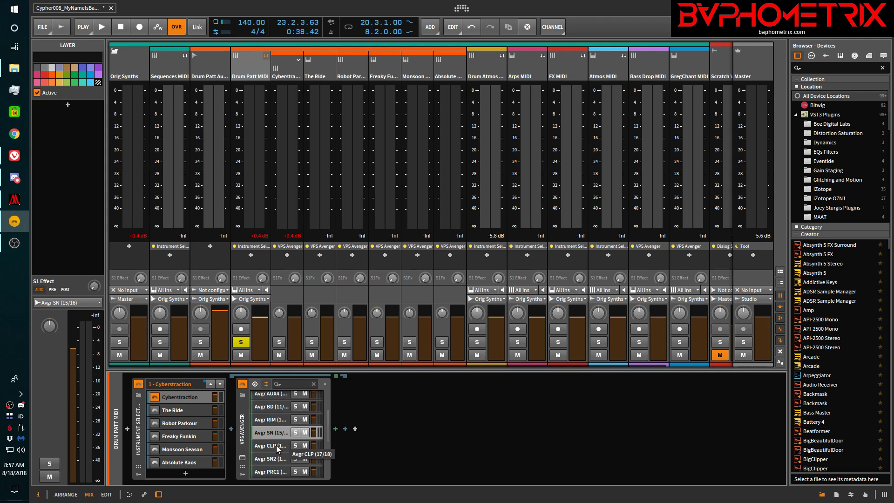
click(276, 445)
click(275, 459)
scroll(276, 459, down, 3)
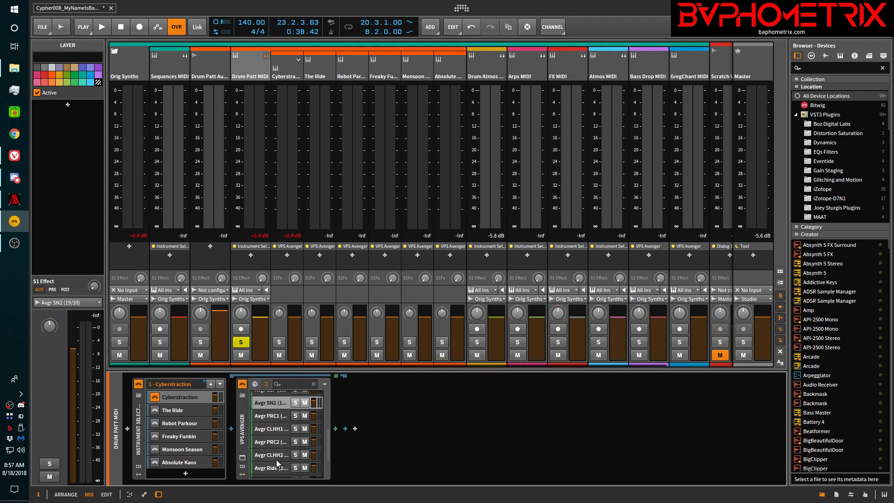
scroll(278, 464, up, 4)
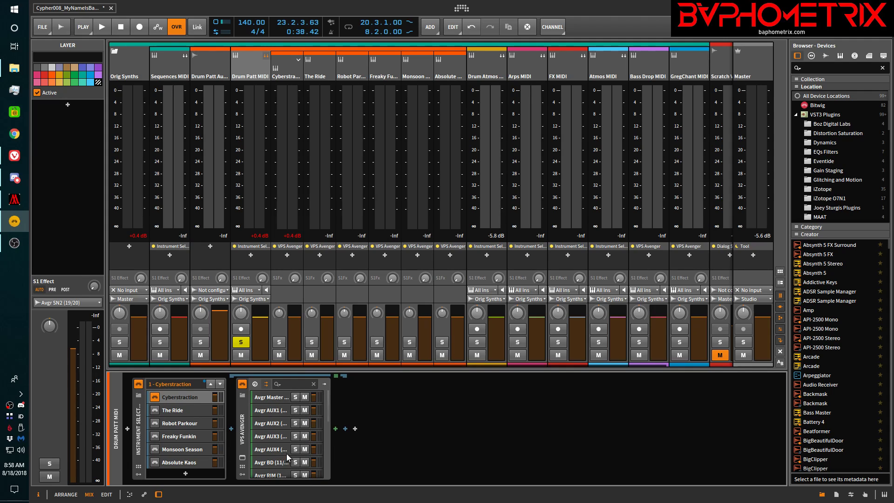
scroll(285, 460, down, 3)
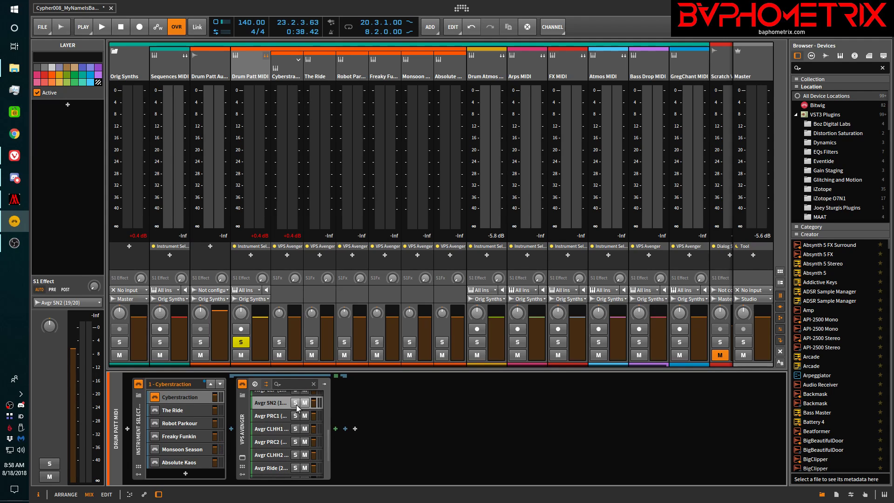
Step: Expand the Cyberstraction channel in the mixer to show a separate channel for each VPS Avenger output
click(293, 68)
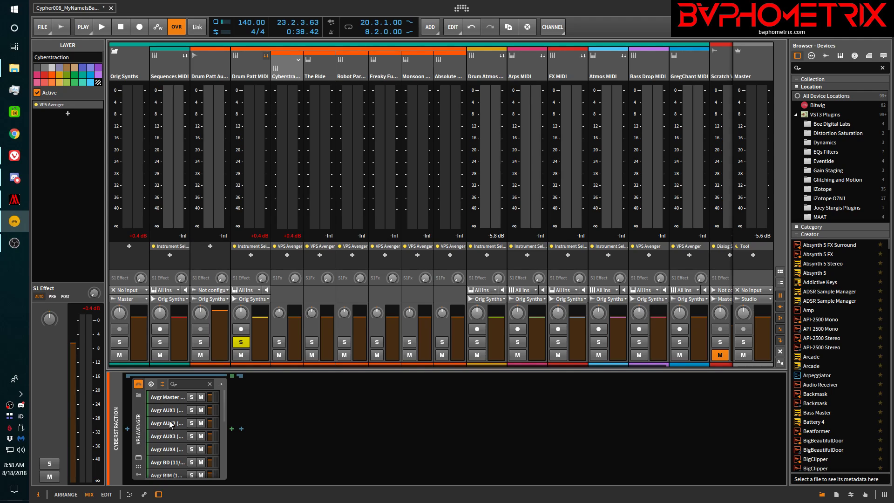
click(300, 61)
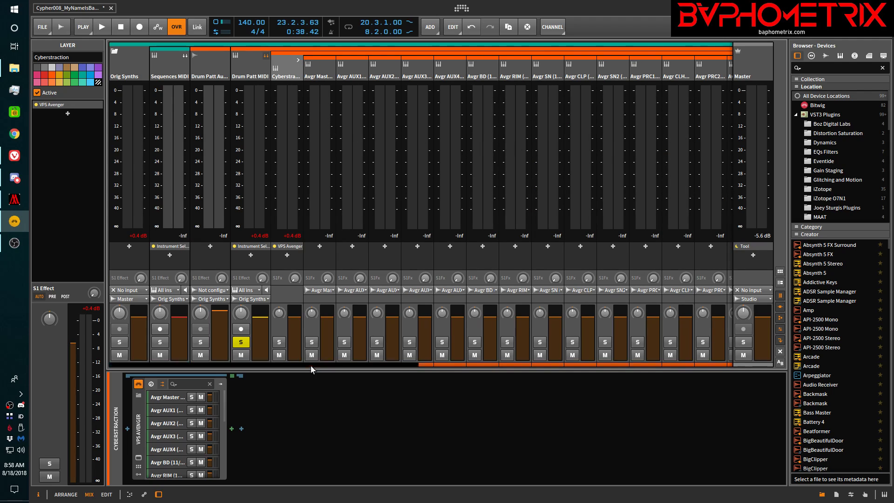
drag(292, 365, 364, 368)
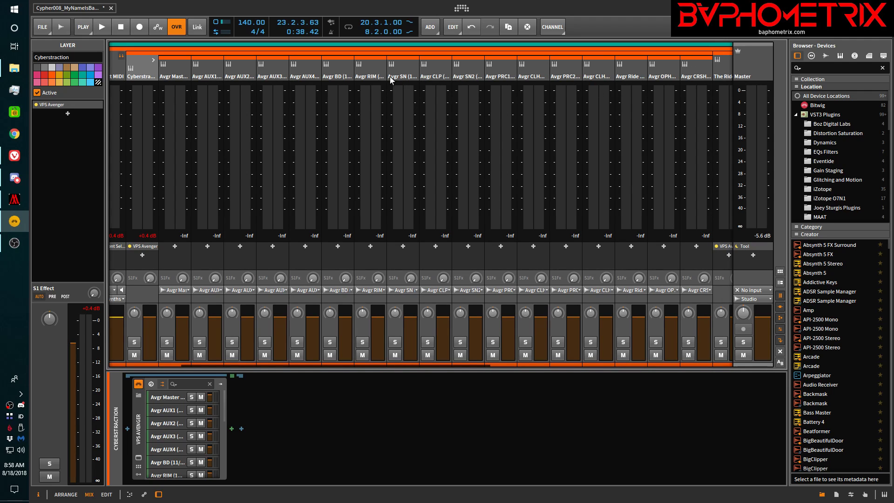
Step: Reopen the Cyberstraction layer's VPS Avenger editor and reduce its interface scale
key(space)
click(138, 460)
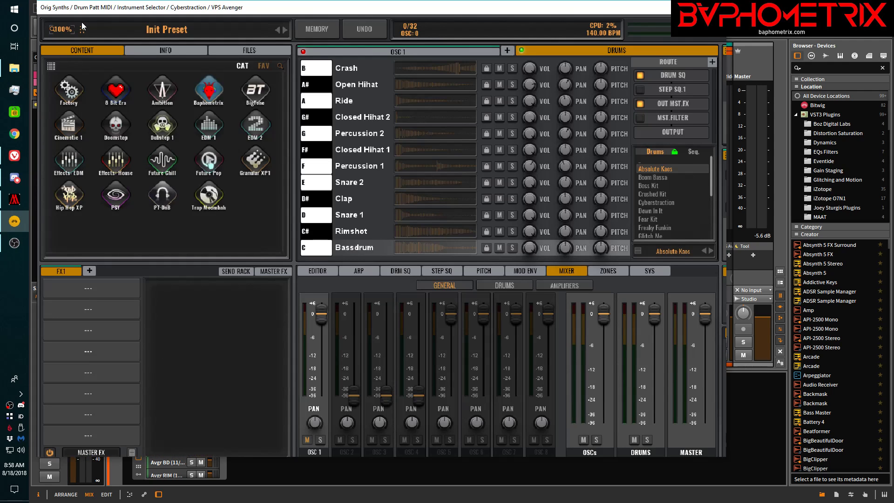
click(61, 31)
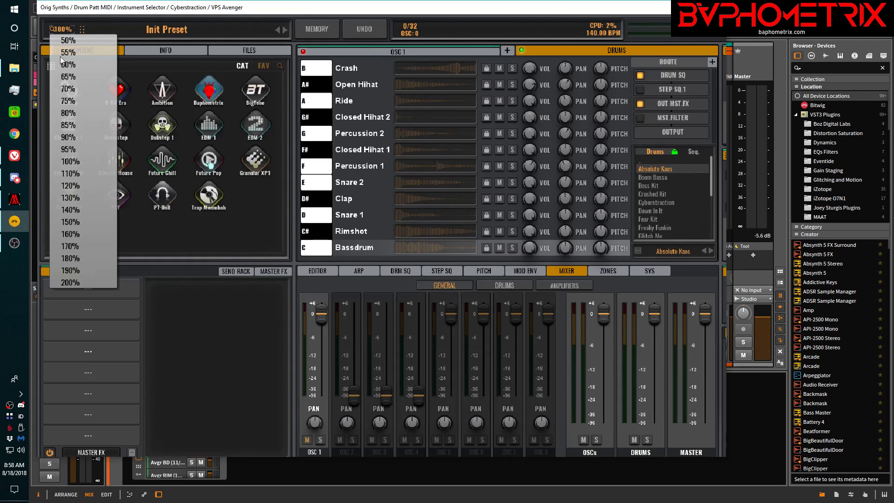
click(69, 148)
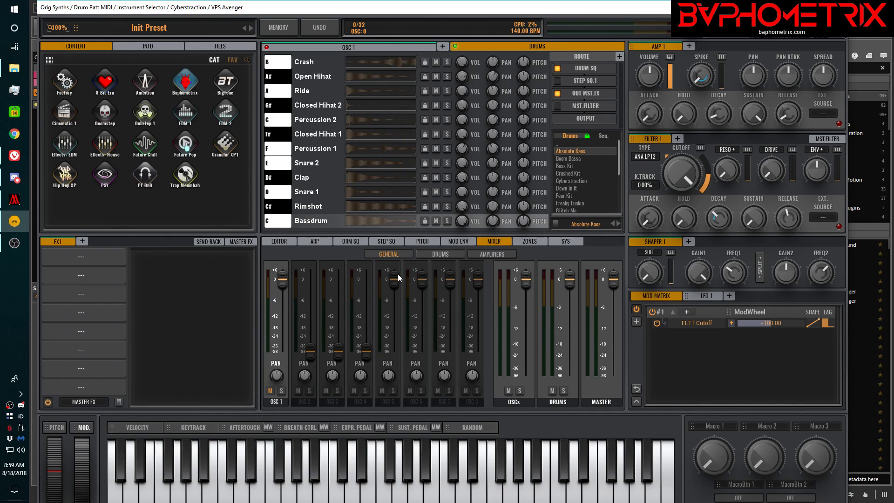
Step: Examine the routing options of the bass drum and rimshot channels in Avenger's drum mixer, plus the FX1 output destinations and Master FX rack
click(441, 254)
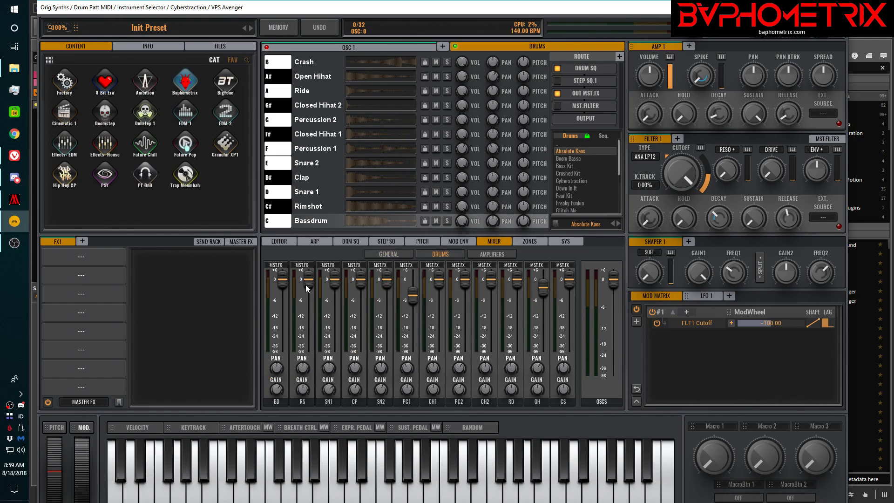
click(276, 265)
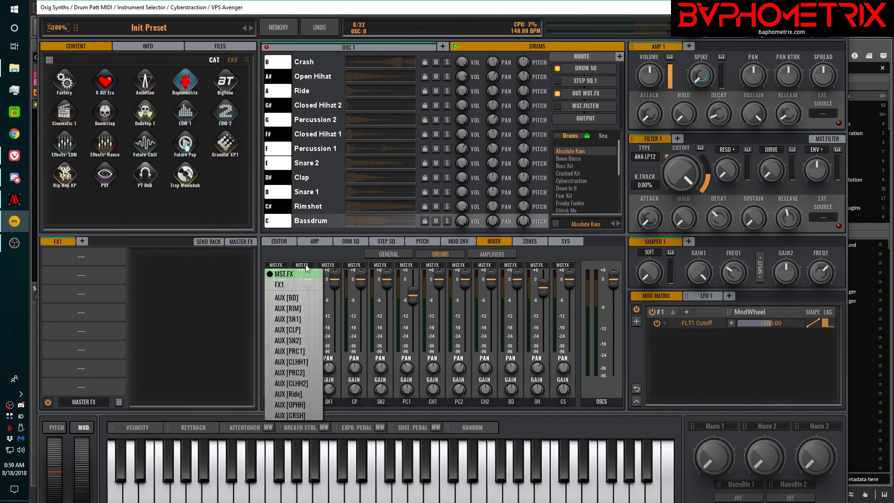
click(241, 242)
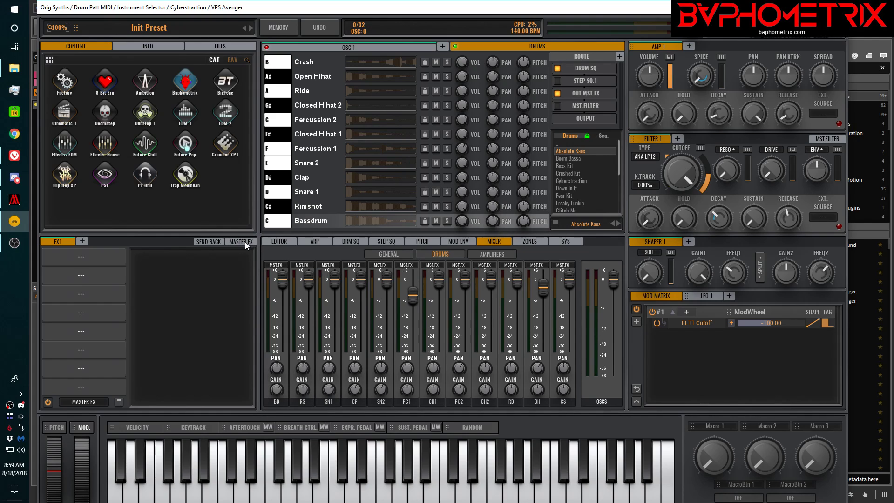
click(244, 242)
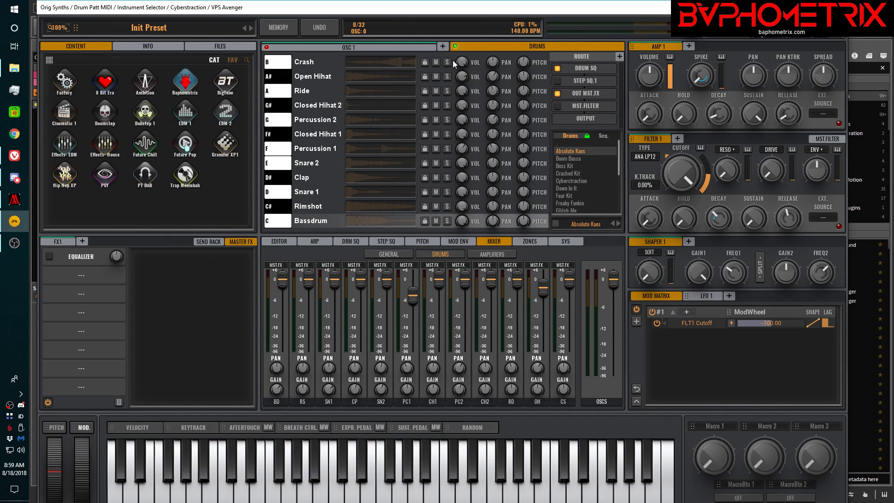
click(62, 242)
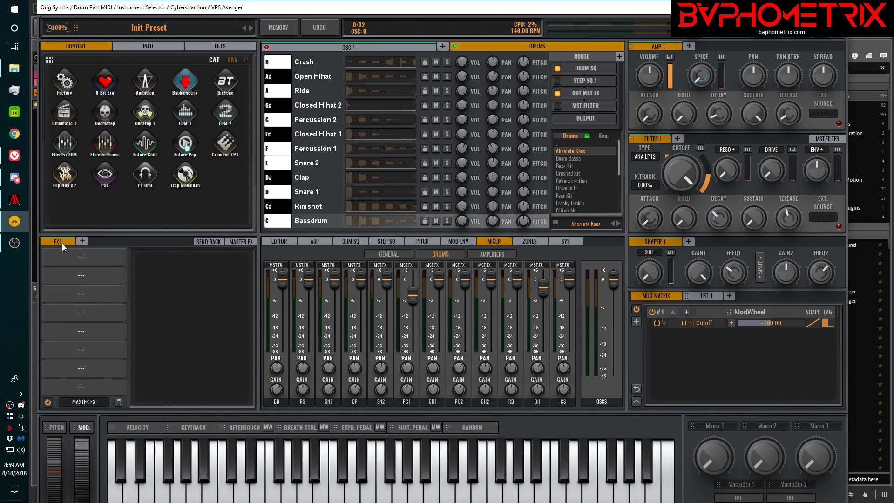
click(87, 402)
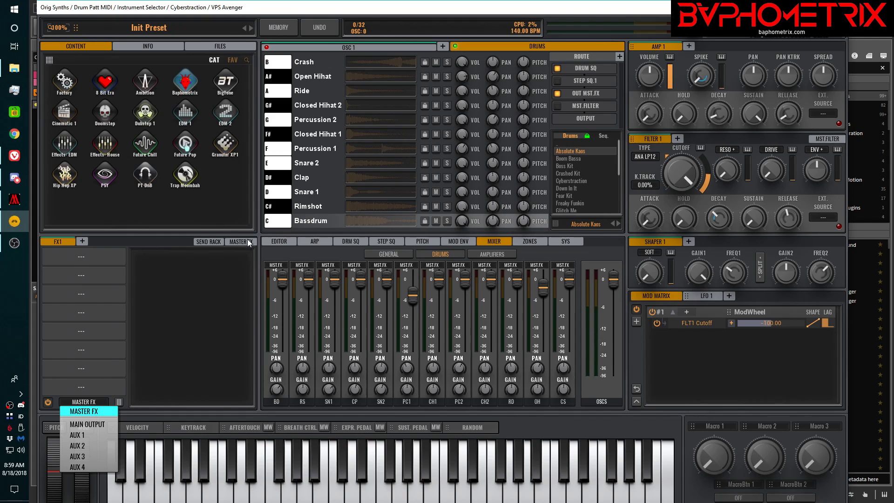
click(97, 403)
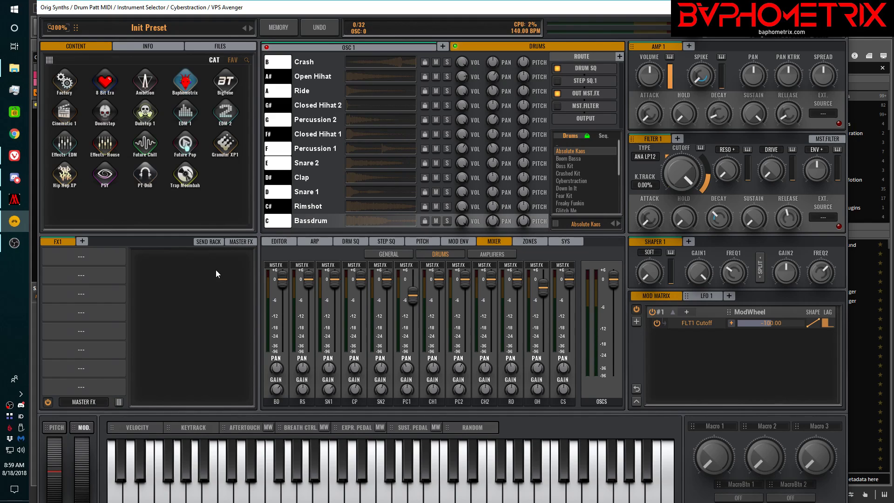
click(309, 265)
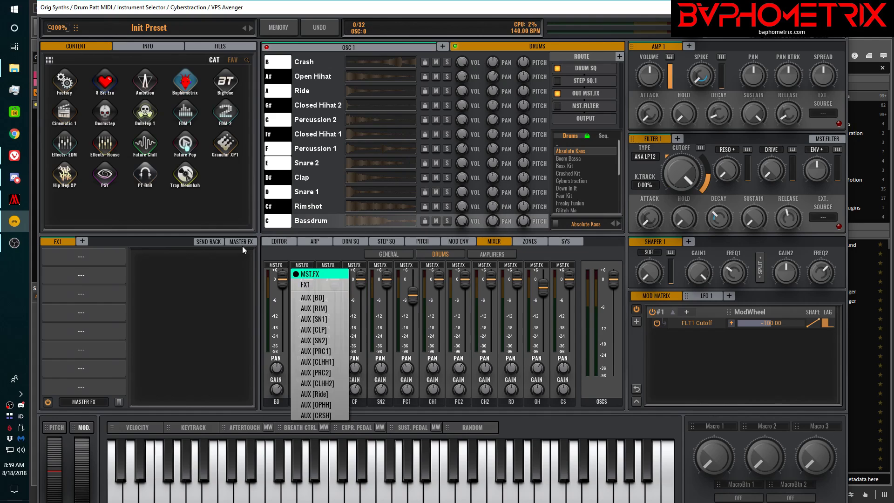
click(244, 242)
click(243, 241)
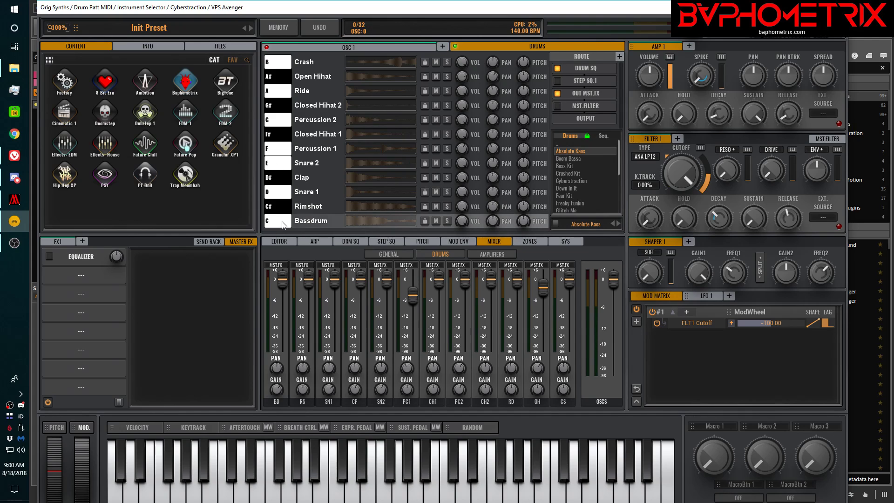
Step: Audition each drum of the kit in the drum sequencer, from the bass drum up to the crash
click(360, 241)
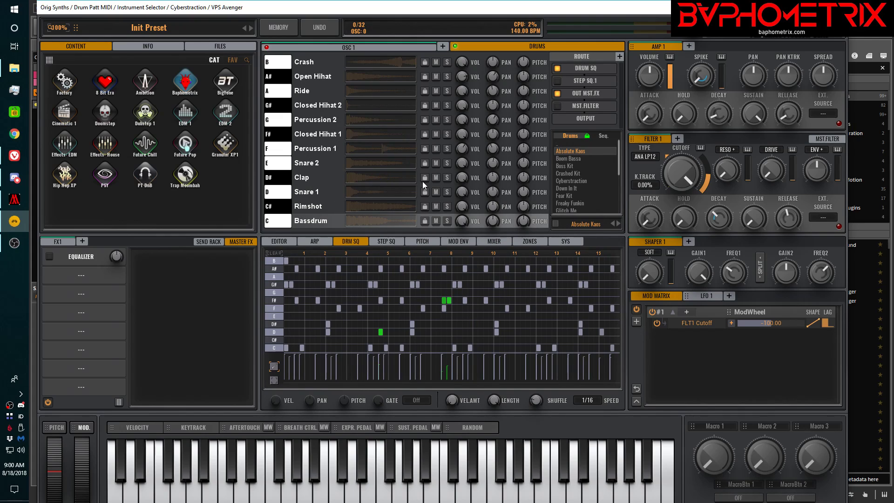
click(275, 349)
click(276, 349)
click(275, 341)
click(275, 333)
click(273, 325)
click(275, 316)
click(274, 308)
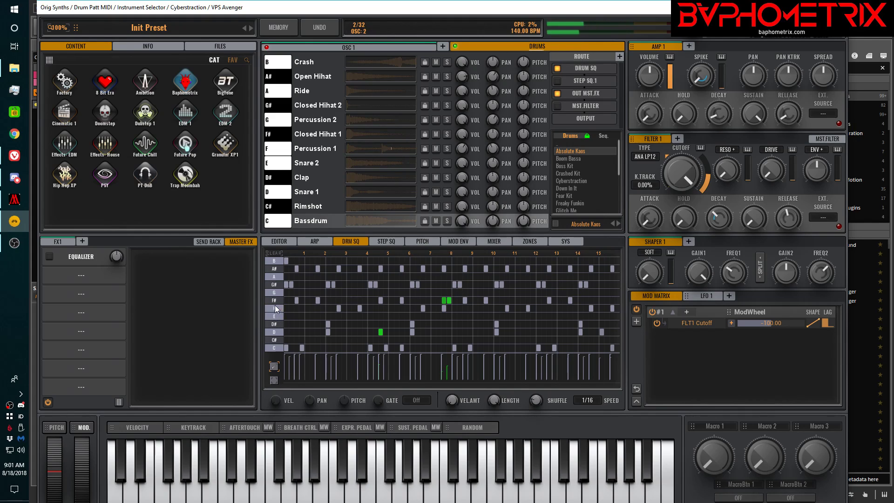
click(273, 300)
click(274, 292)
click(275, 284)
click(274, 277)
click(275, 268)
click(277, 261)
click(275, 269)
click(275, 284)
click(278, 293)
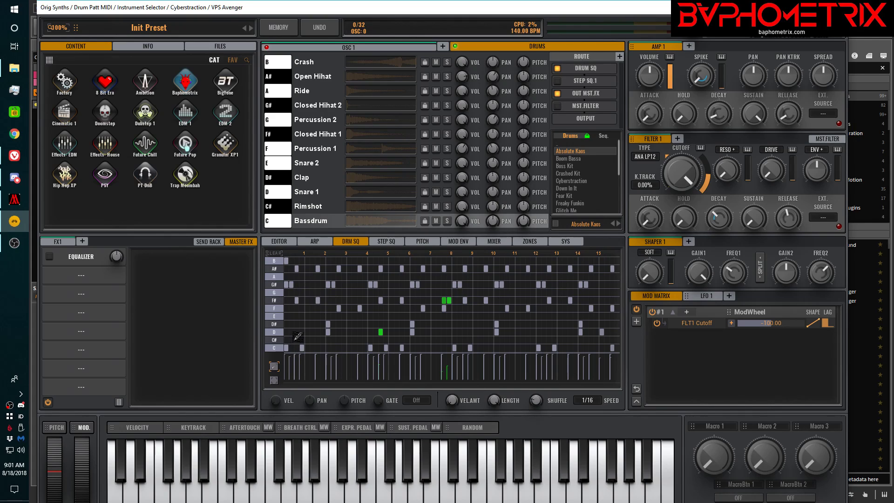
Step: Route the bass drum channel to AUX [BD] and the rimshot channel to AUX [RIM] in the drum mixer
click(489, 241)
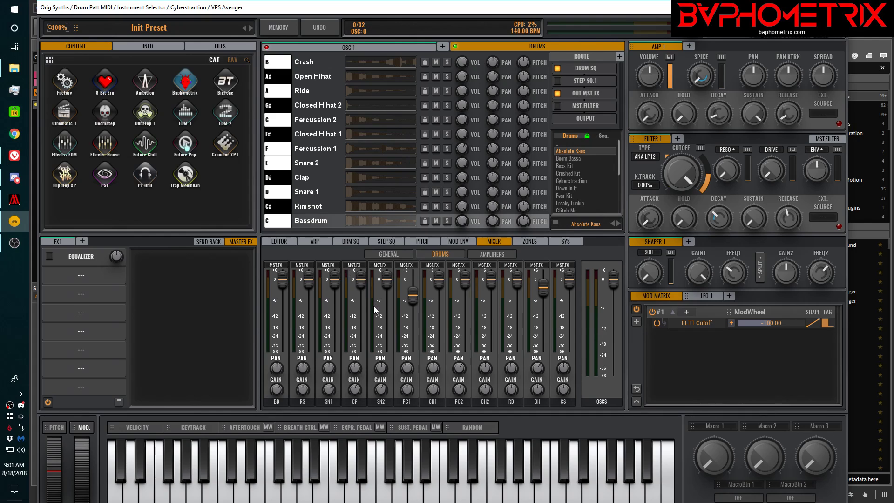
click(275, 265)
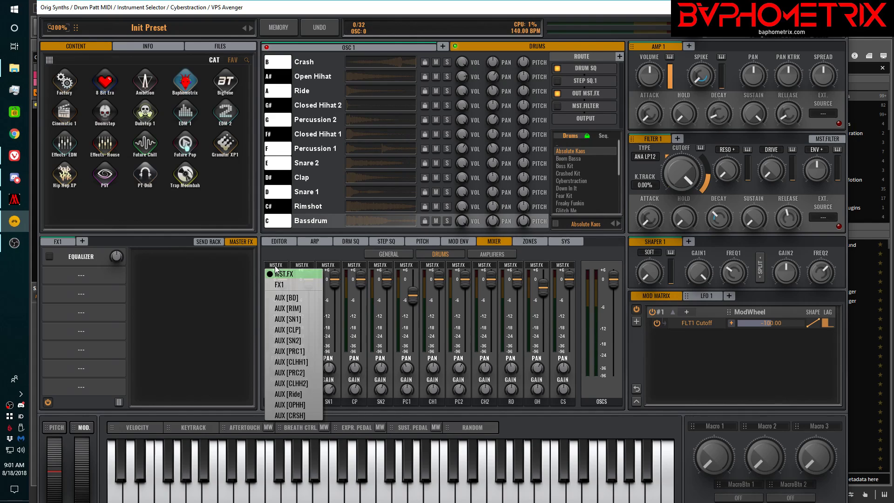
click(296, 298)
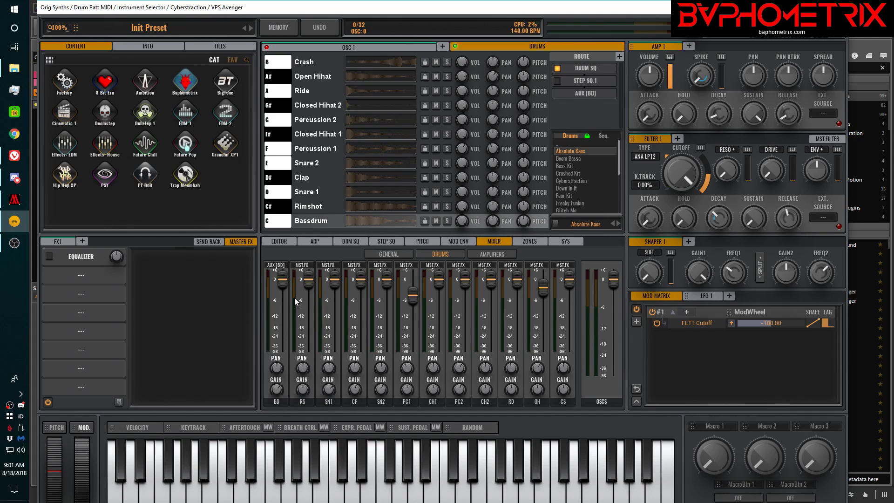
click(309, 266)
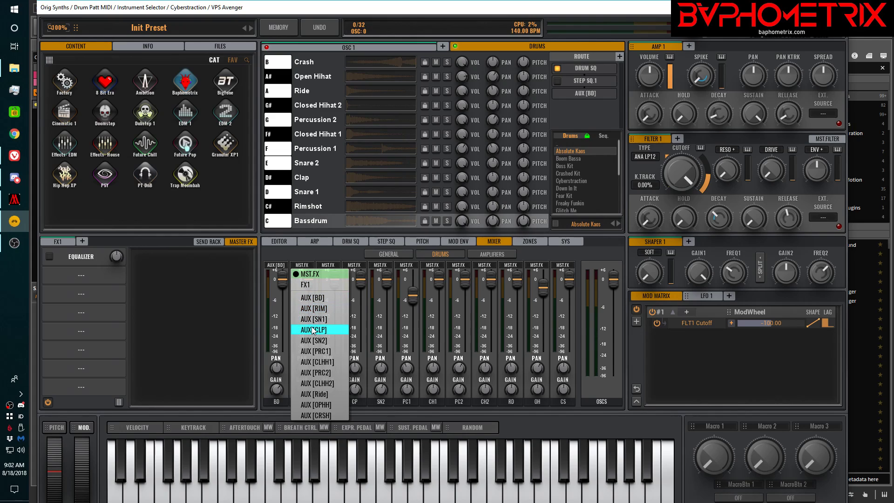
click(313, 308)
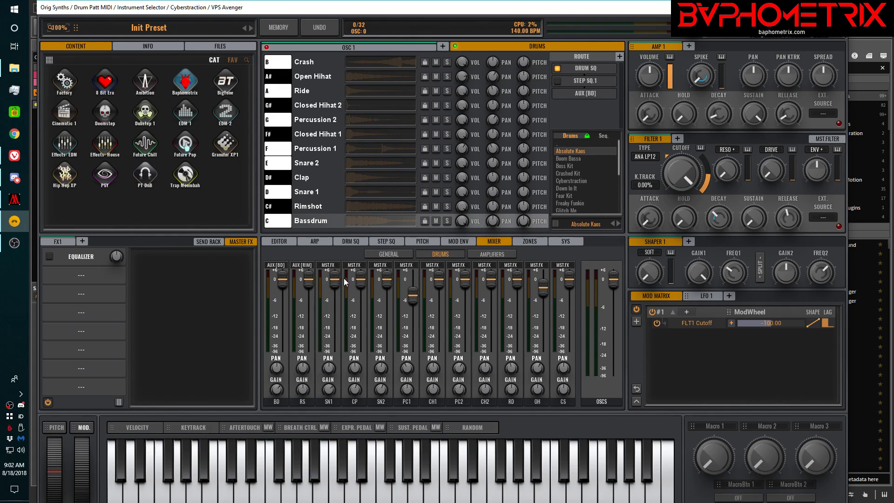
Step: Route Snare 1 to AUX [SN1], the clap to AUX [CLP] and Snare 2 to AUX [SN2]
click(331, 268)
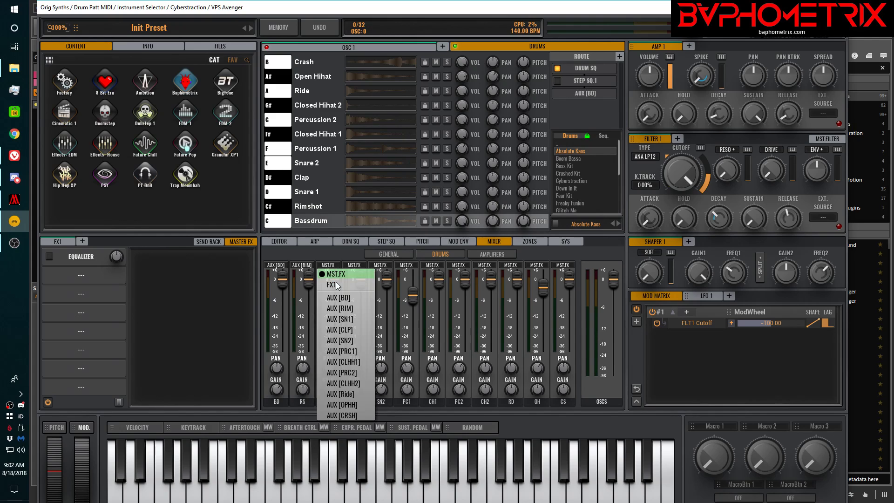
click(349, 320)
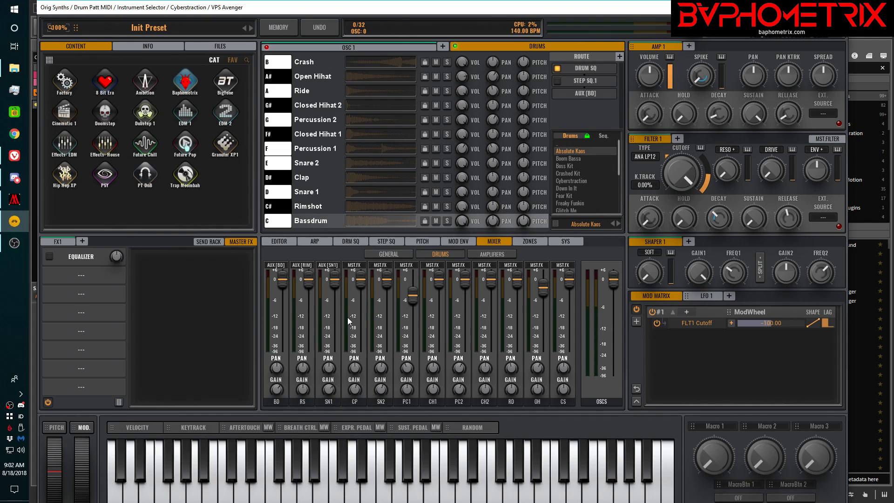
click(358, 267)
click(381, 332)
click(384, 267)
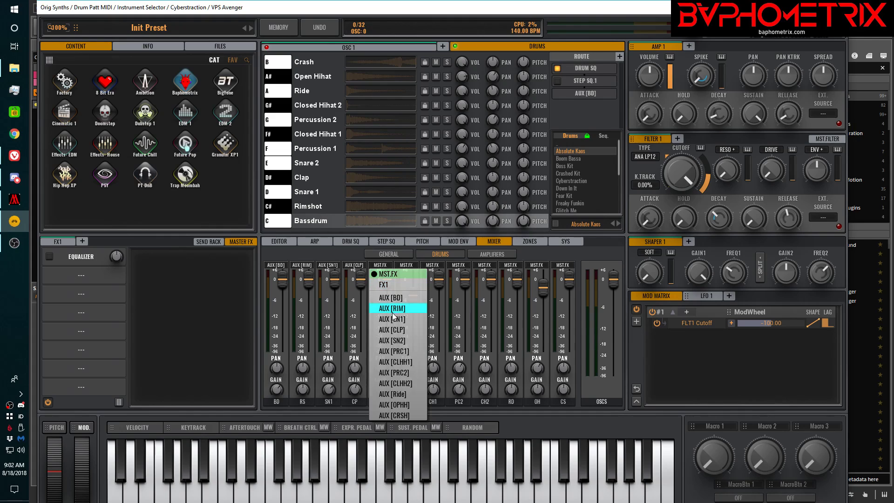
click(397, 341)
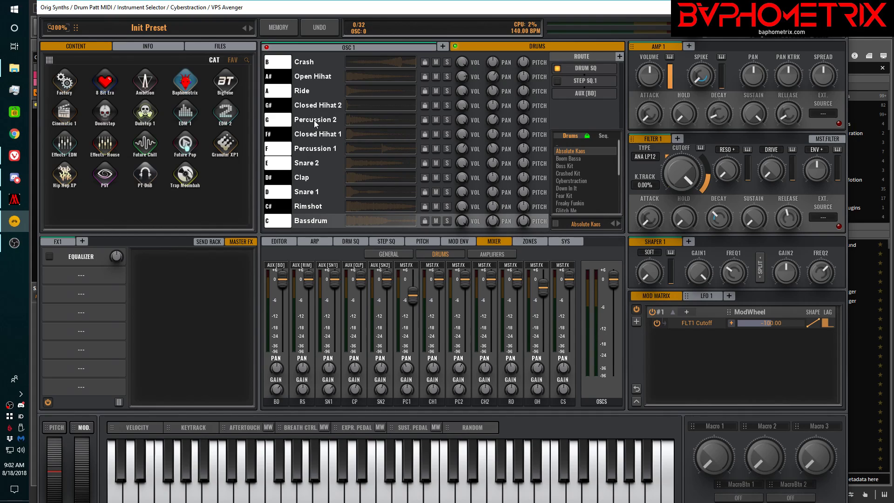
Step: Route the Percussion 1 and Percussion 2 channels of the drum mixer to FX1
click(410, 266)
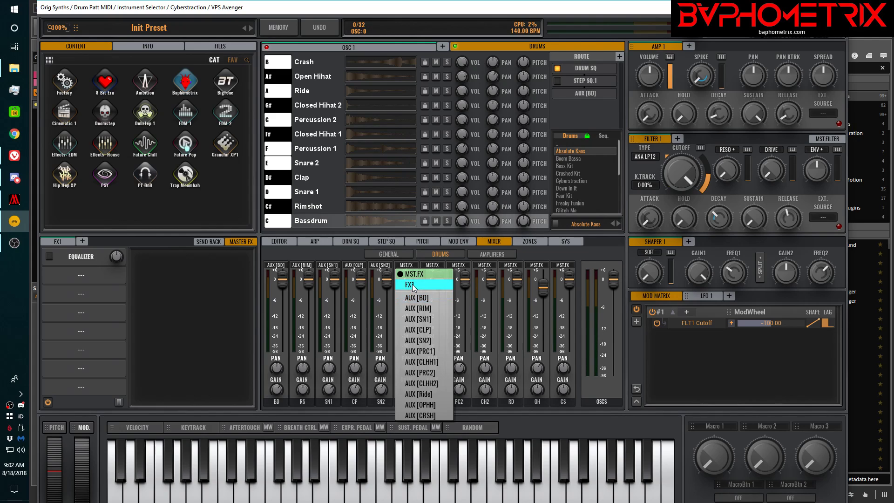
click(412, 285)
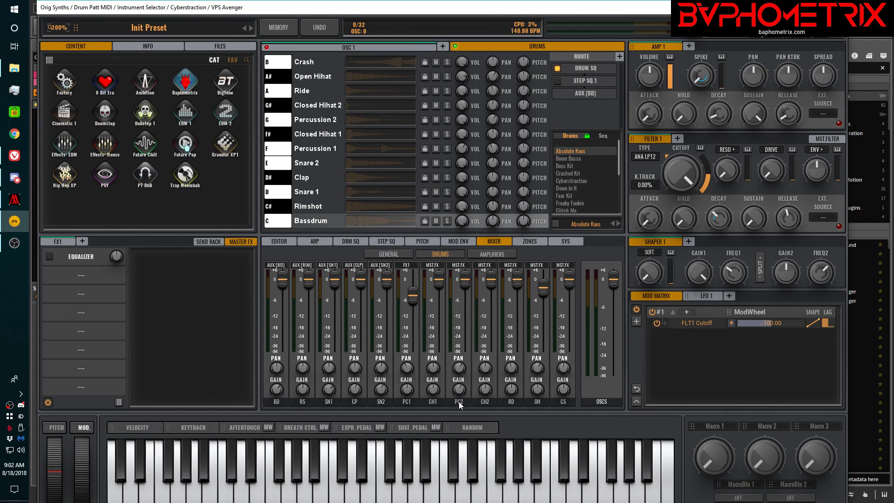
click(459, 267)
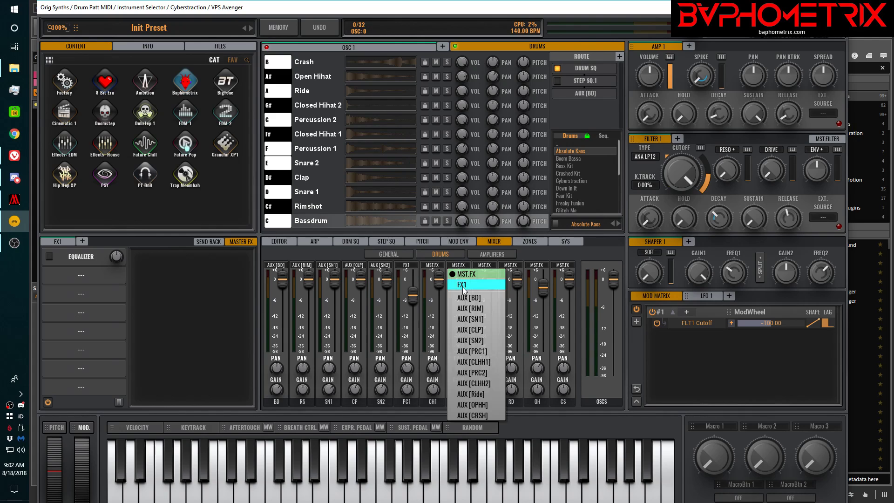
click(464, 285)
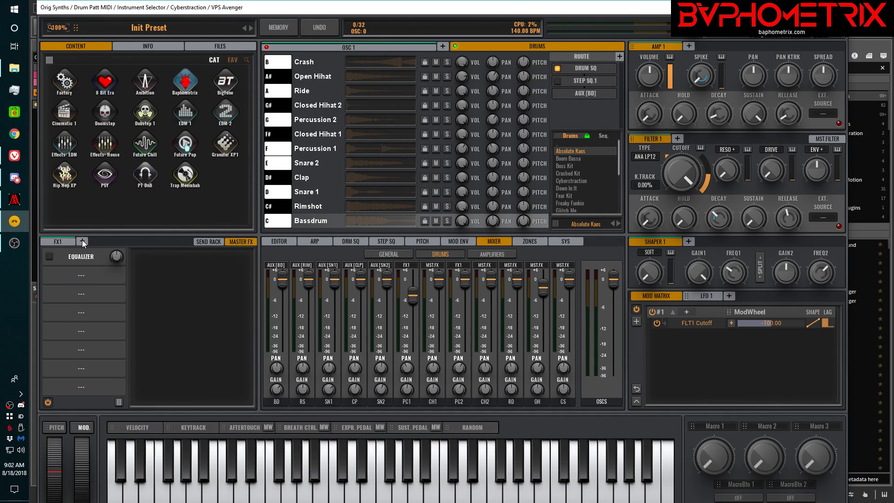
Step: Add a second effects rack, FX2, and route both closed hi-hat channels to it
click(82, 241)
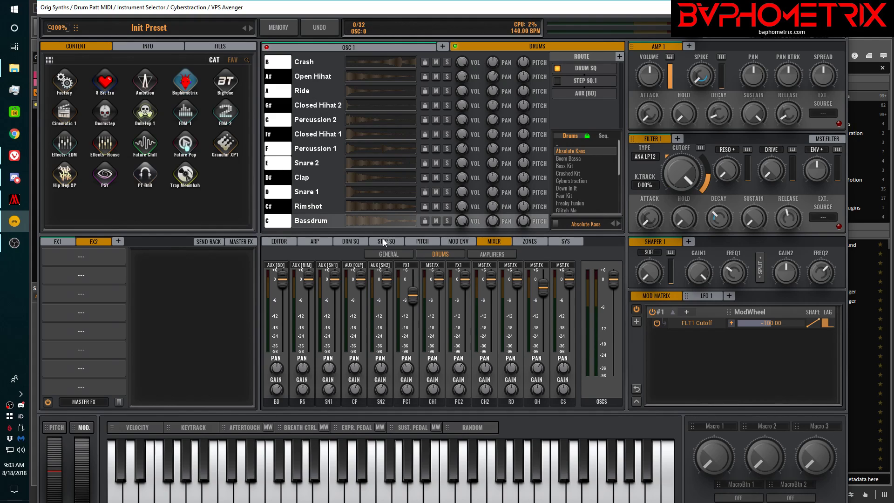
click(435, 266)
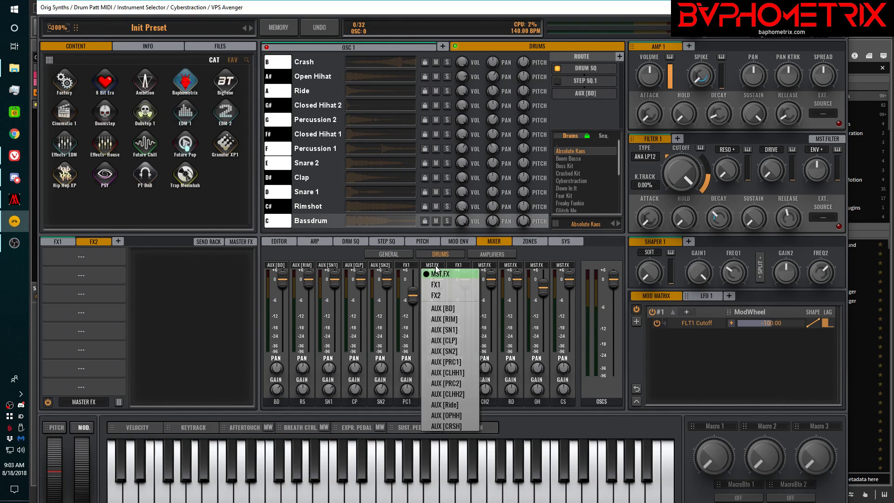
click(445, 296)
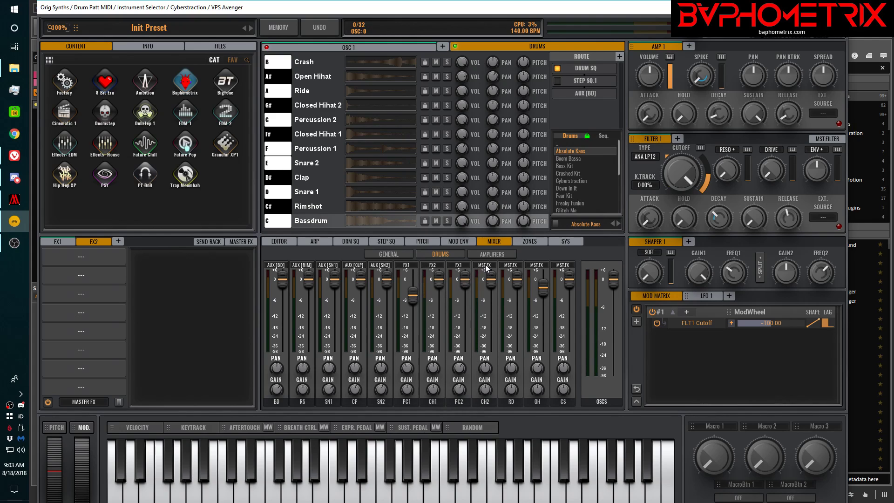
click(485, 266)
click(494, 296)
Step: Route the ride, open hi-hat and crash channels to FX2 and close the plugin editor
click(512, 265)
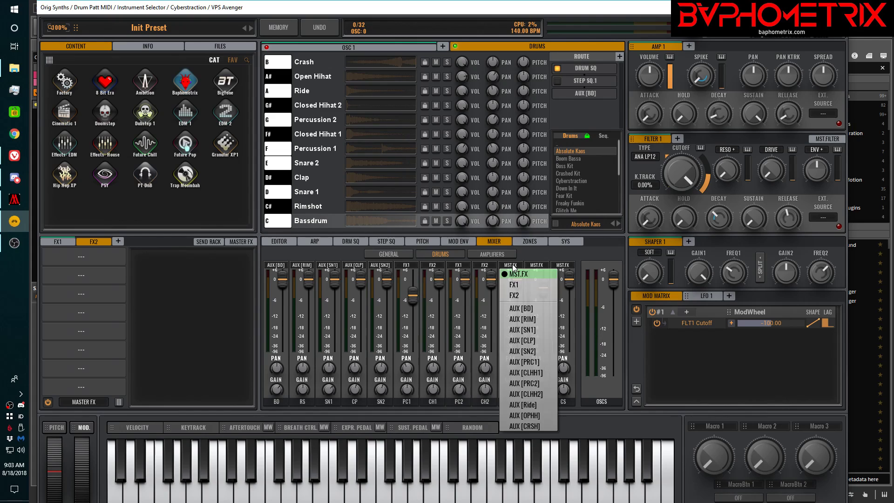
click(537, 296)
click(538, 266)
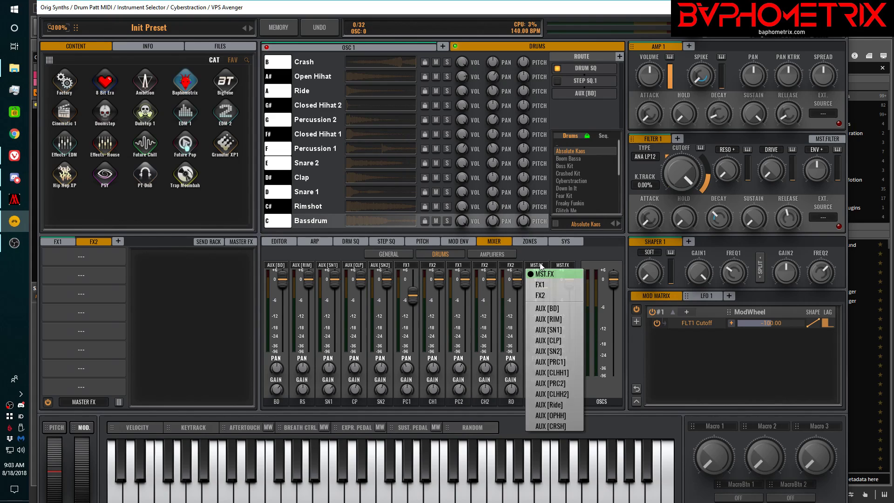
click(549, 296)
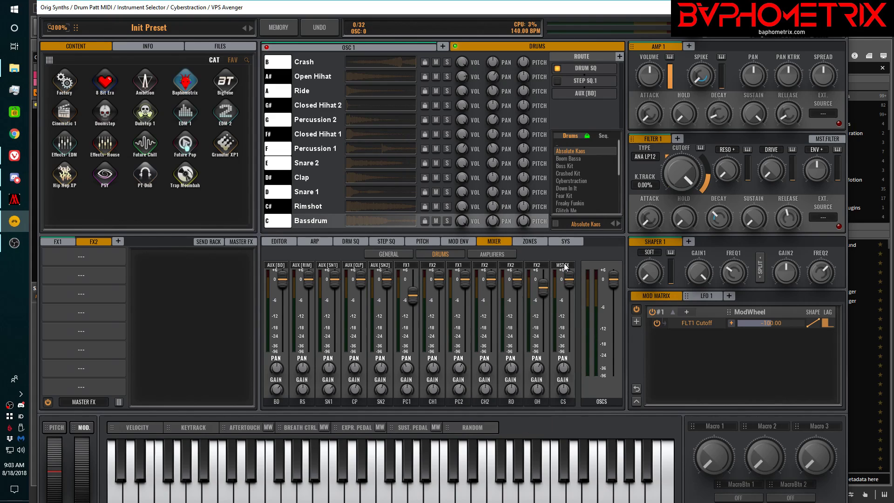
click(564, 266)
click(582, 296)
click(836, 7)
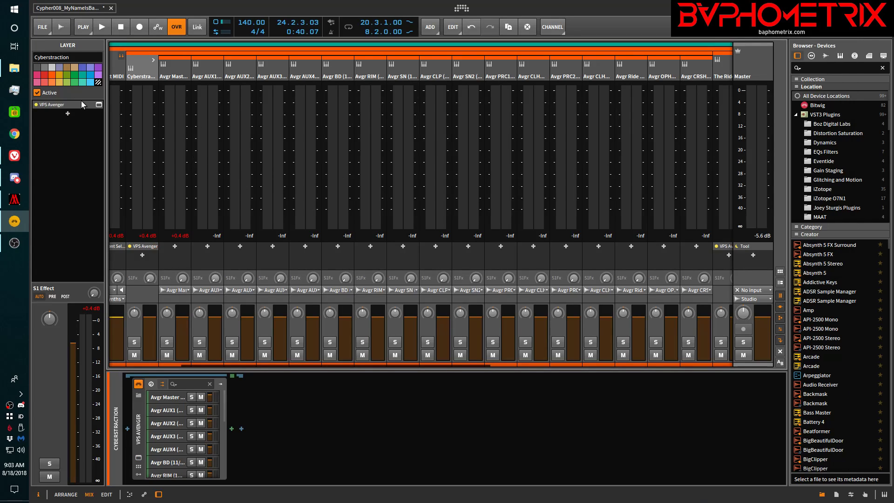
Step: Play the drum pattern to check the level meters of the separate Avenger output channels, and stop playback
key(space)
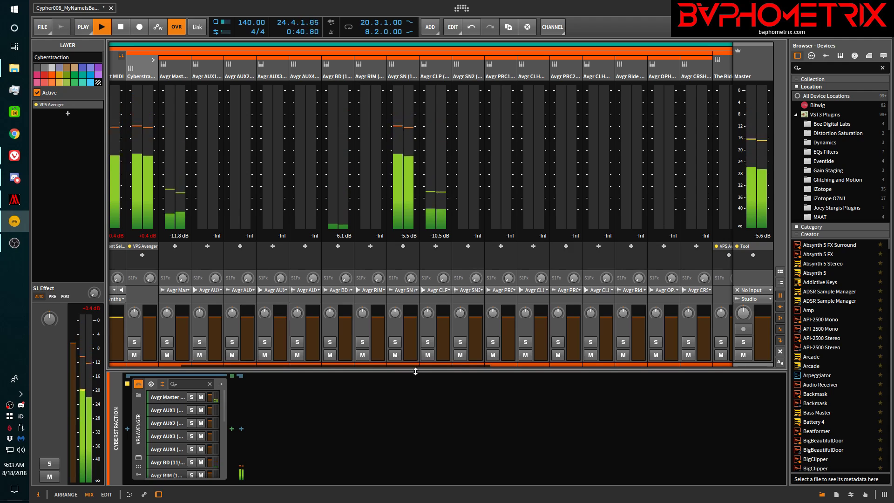
mouse_move(401, 364)
mouse_down()
mouse_move(434, 368)
mouse_move(396, 368)
mouse_up()
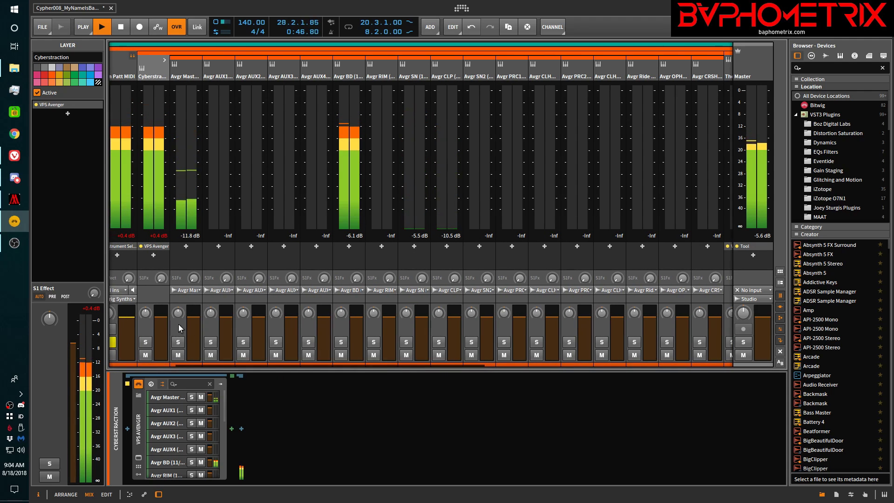
key(space)
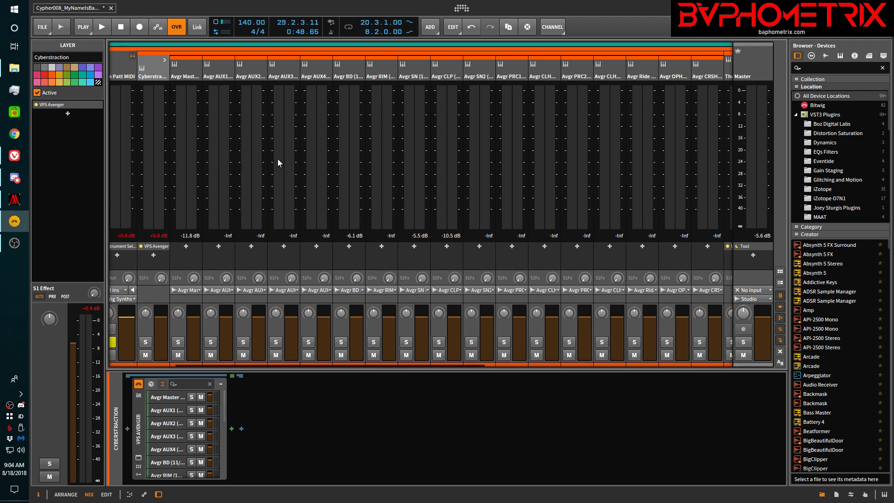
Step: Replay the drum pattern to see which Avenger output receives the FX-routed drums, and stop playback
key(space)
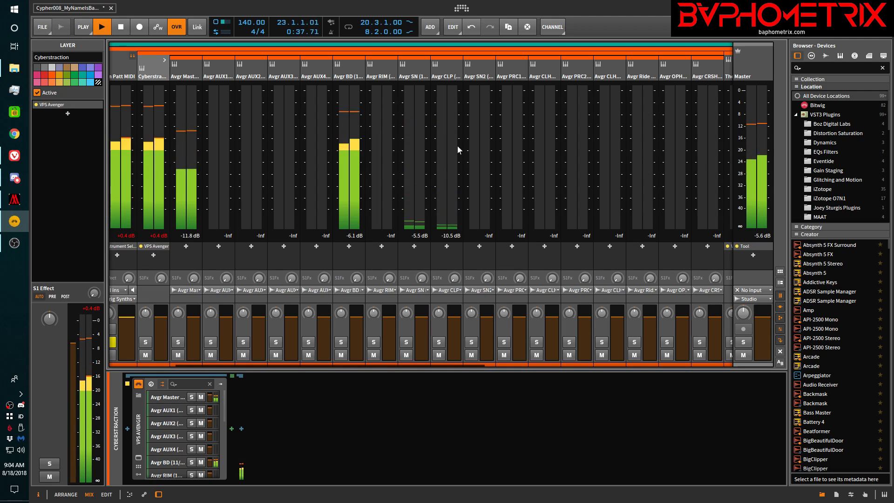
key(space)
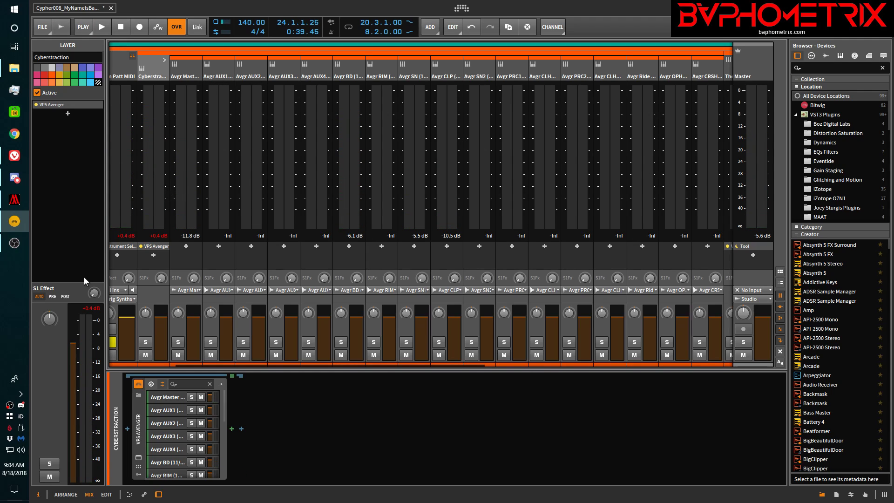
Step: Open the VPS Avenger editor and set its interface size to 95%
click(138, 457)
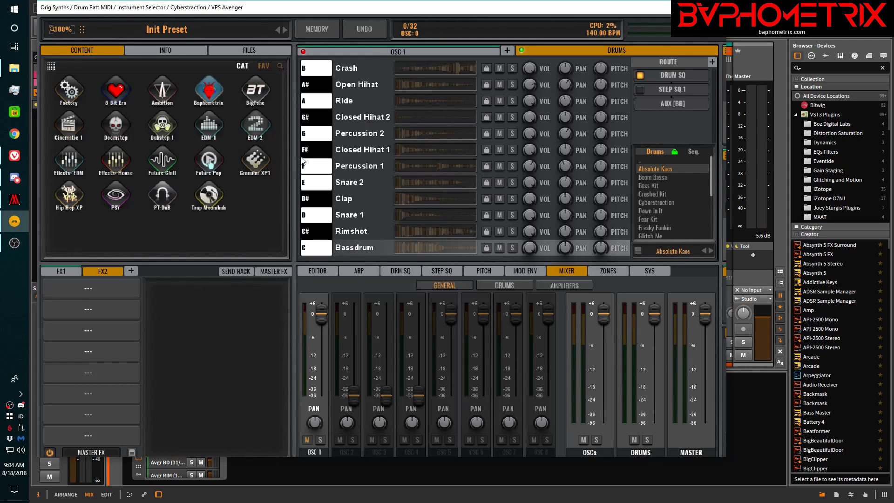
click(61, 29)
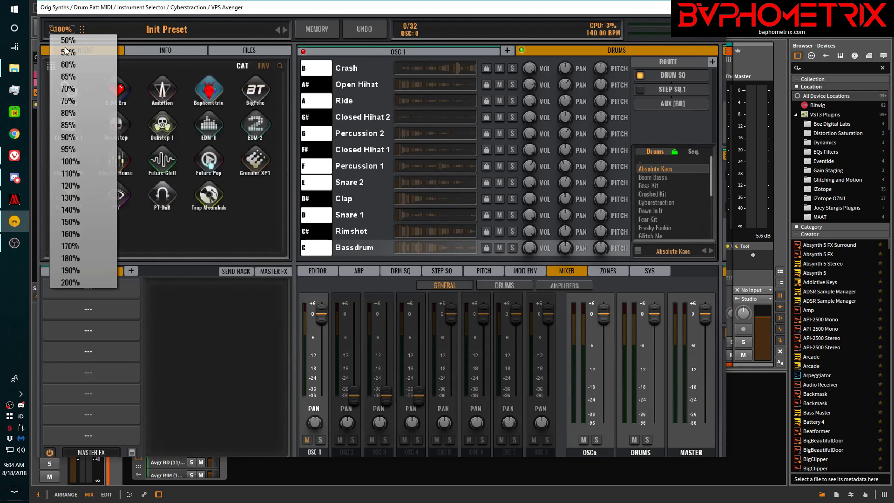
click(69, 149)
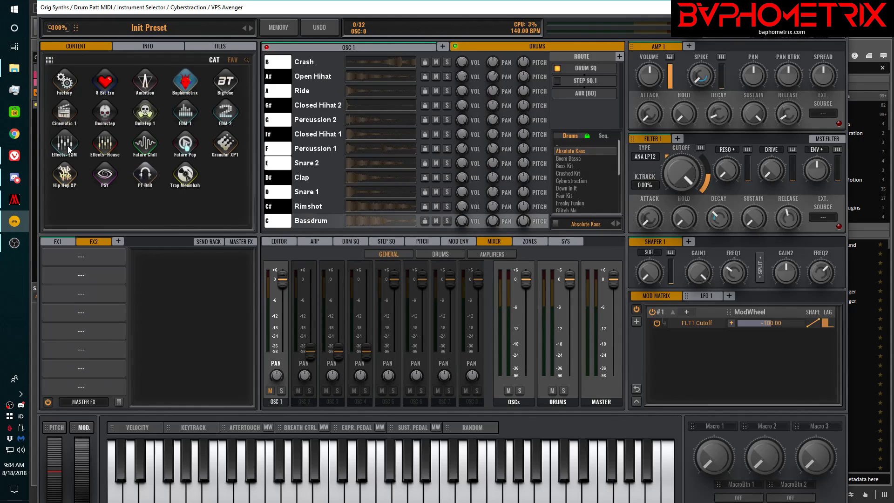
Step: Route the FX1 rack to AUX 1 and the FX2 rack to AUX 2, and close the plugin editor
click(66, 240)
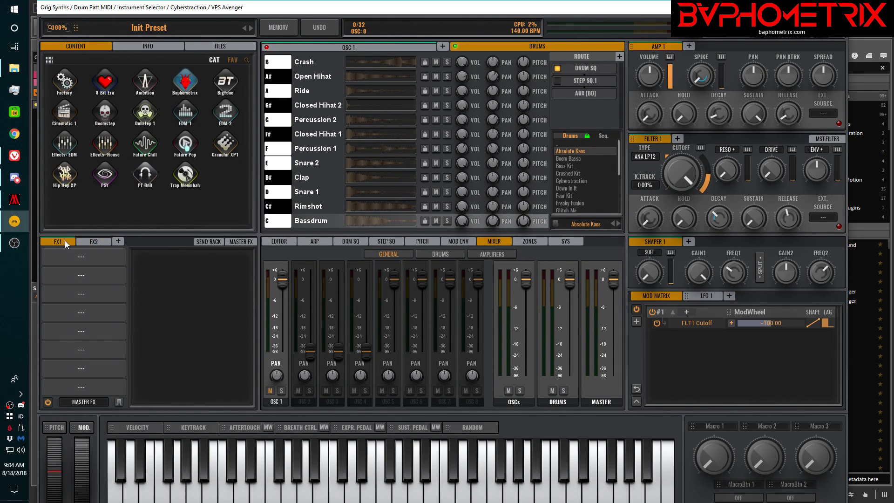
click(88, 403)
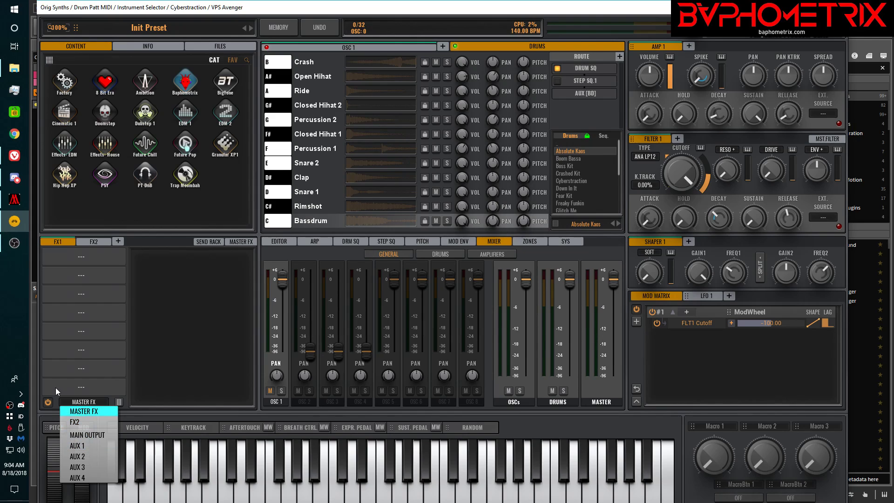
click(97, 445)
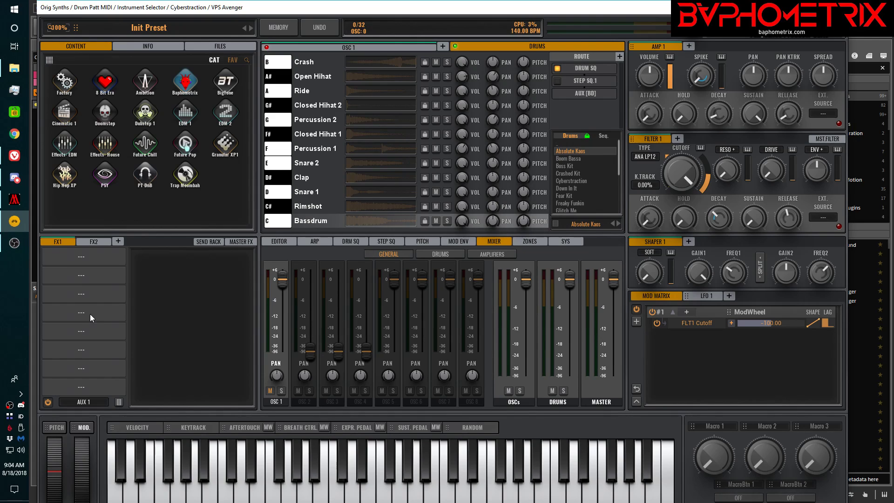
click(93, 242)
click(92, 398)
click(94, 459)
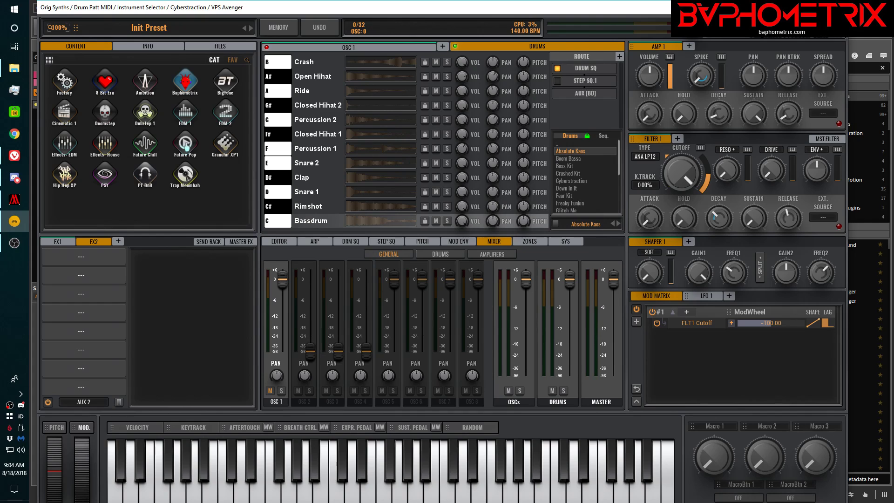
click(836, 8)
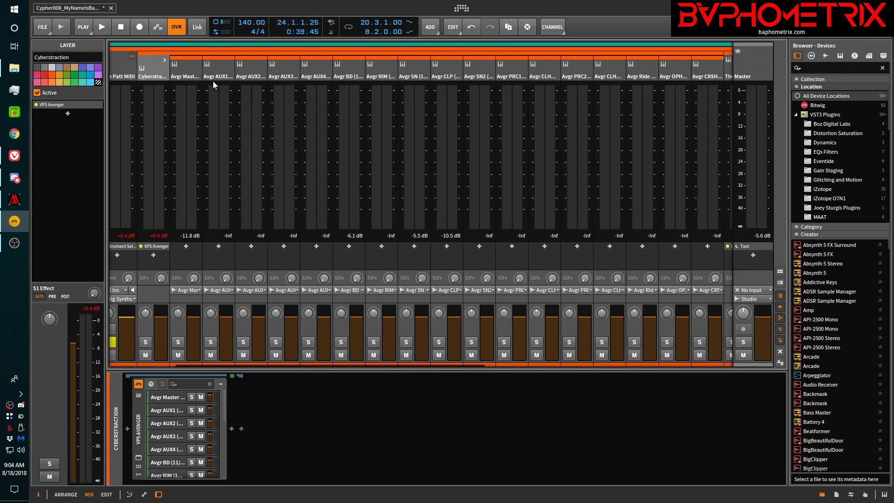
Step: Play the pattern and audition the AUX2, AUX1, bass drum, snare and clap outputs soloed one by one, and clear the solo after stopping
key(space)
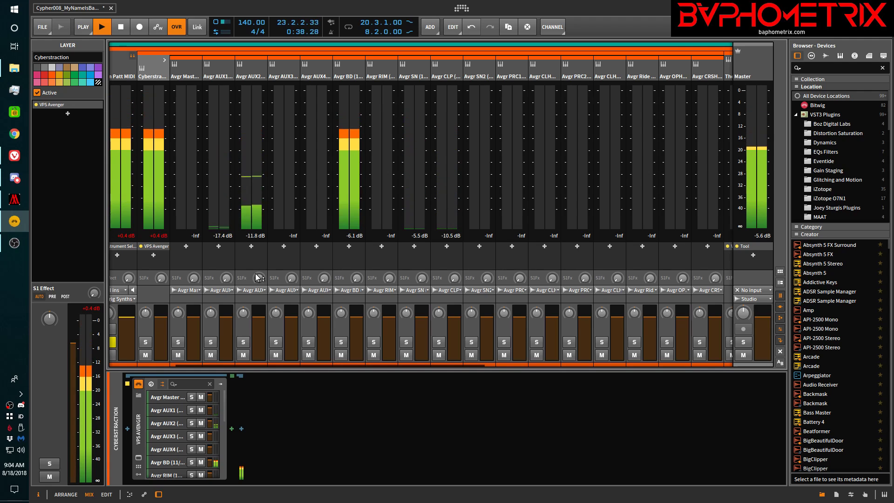
click(243, 342)
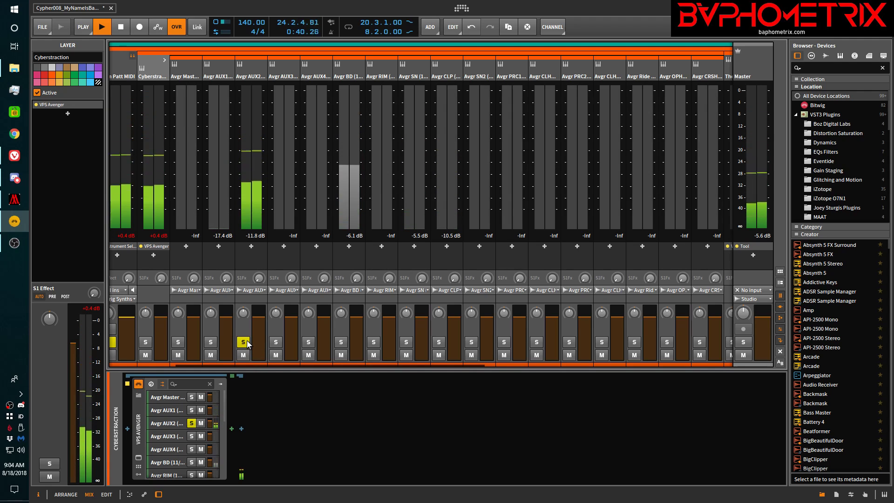
click(210, 342)
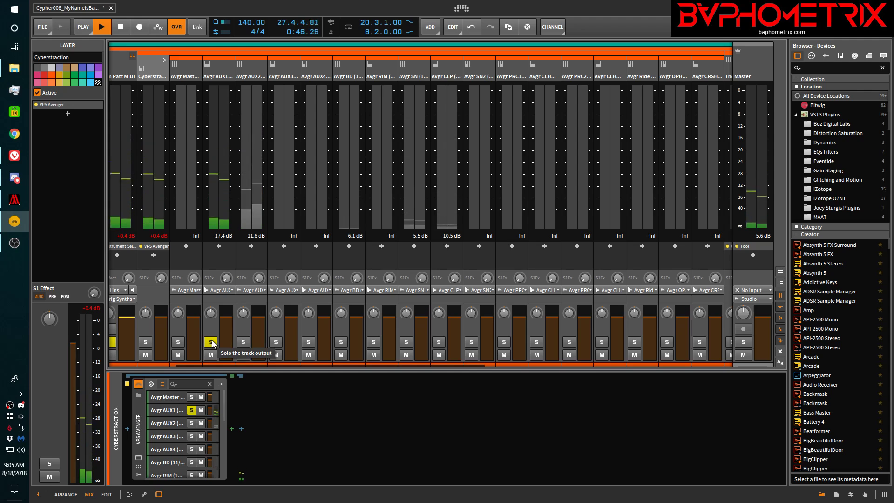
click(341, 342)
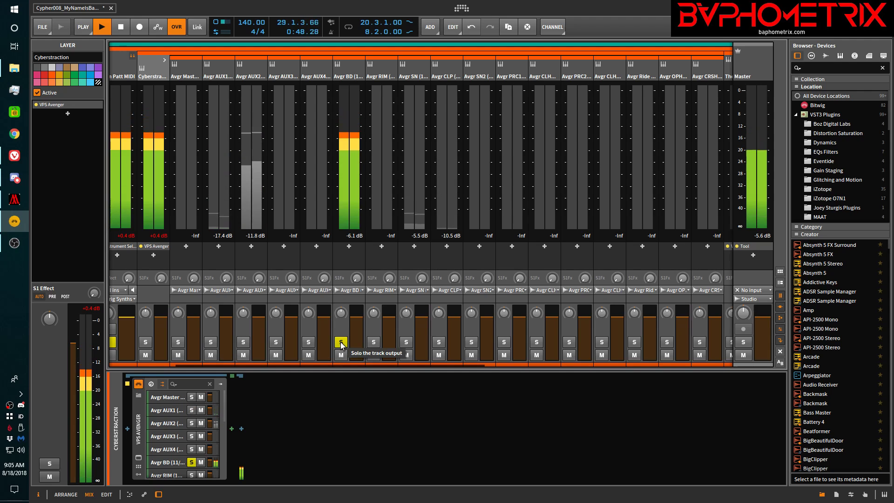
click(411, 343)
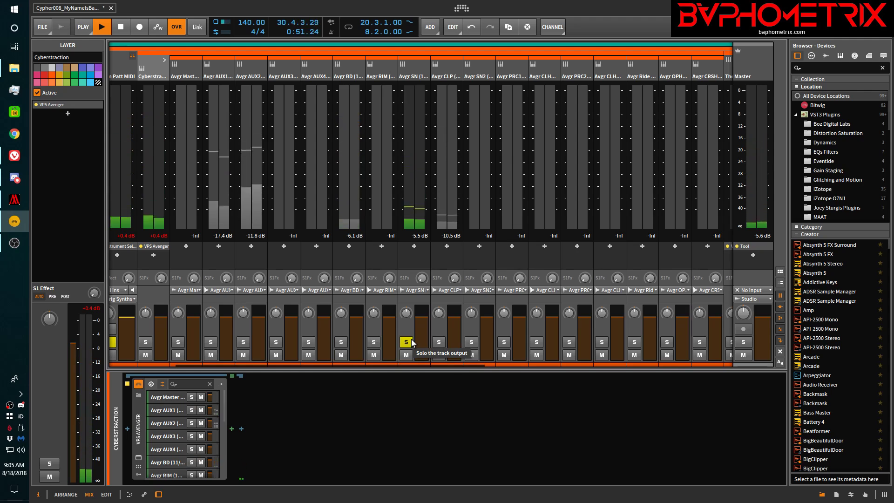
click(440, 342)
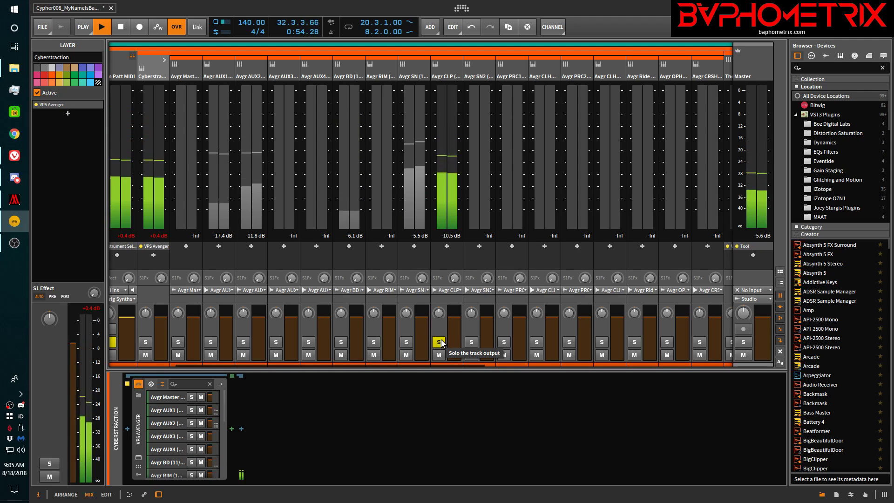
key(space)
click(439, 342)
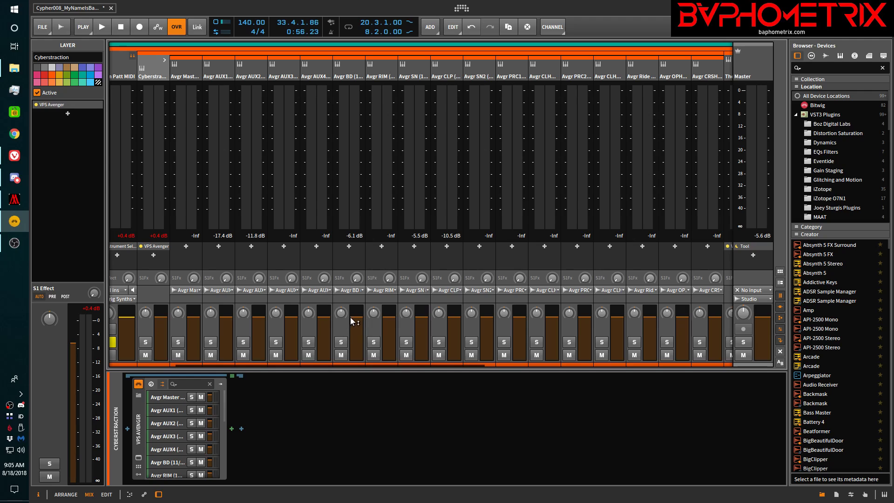
Step: Set the bass drum output's volume to -5.9 dB and play the pattern to check its peak level
mouse_move(356, 319)
double_click(355, 319)
key(BackSpace)
text(-5.9)
key(Return)
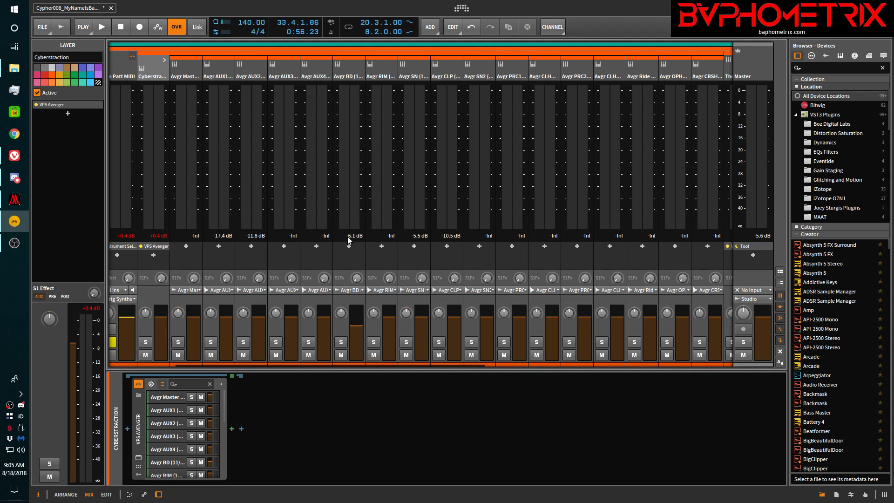
key(space)
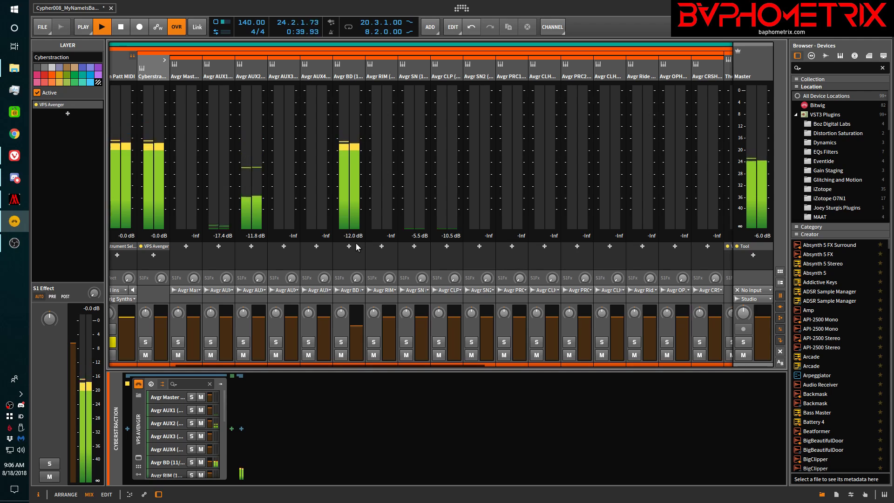
key(space)
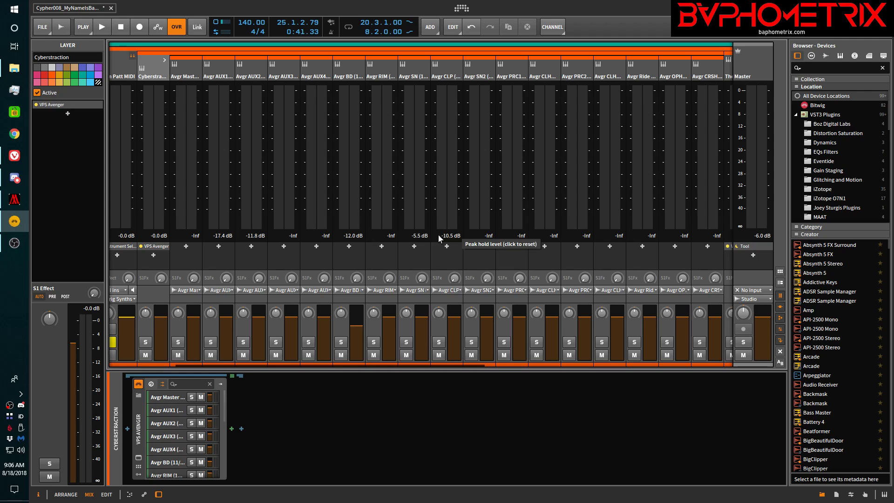
Step: Solo the snare and clap outputs together and play the pattern to check their combined peak level
drag(419, 347, 419, 370)
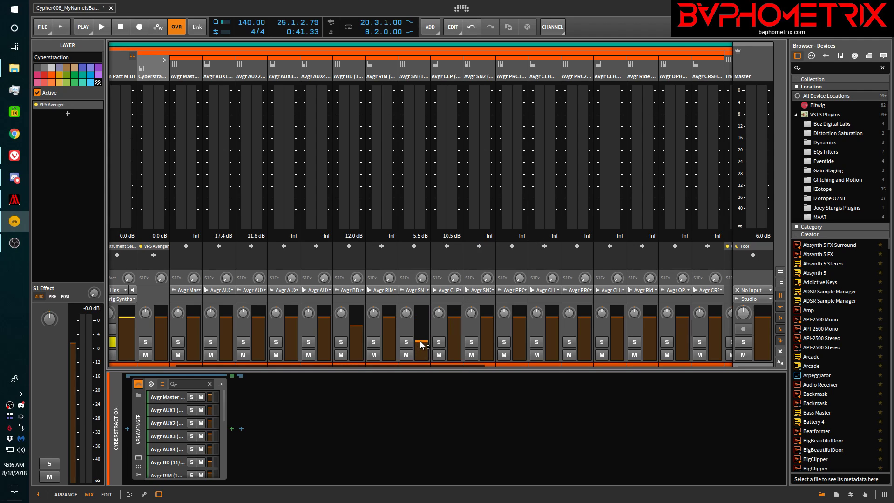
click(406, 342)
click(438, 342)
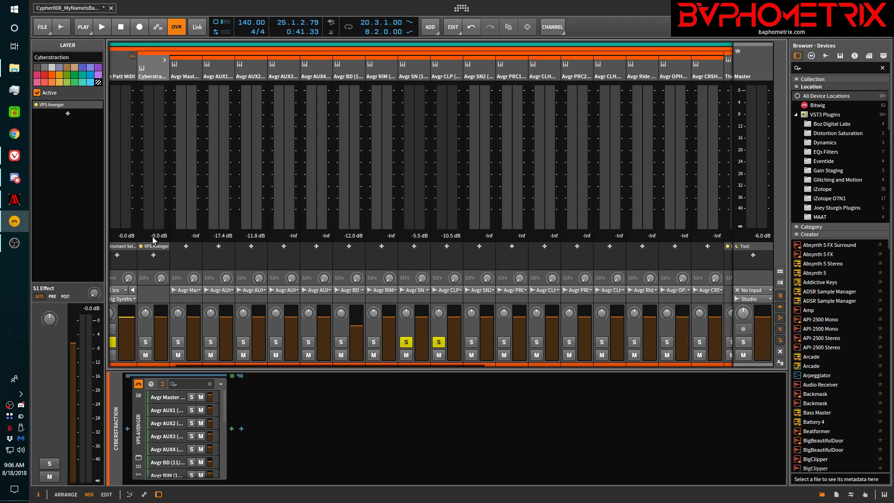
key(space)
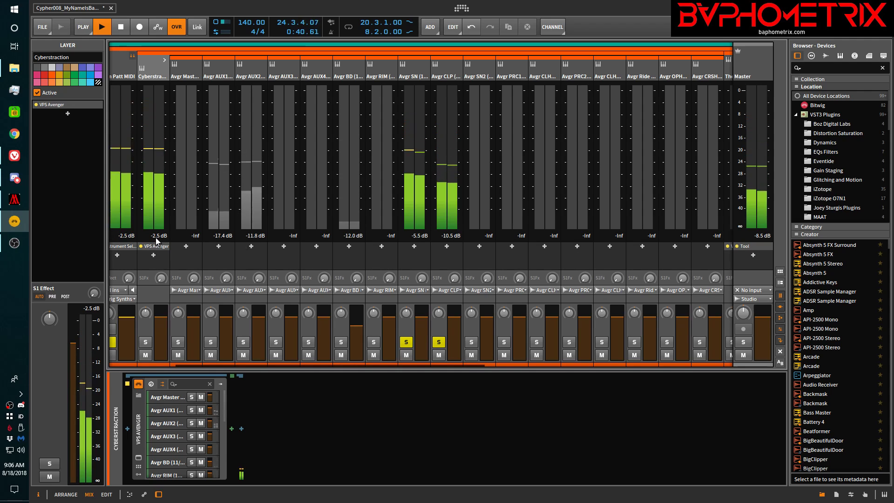
key(space)
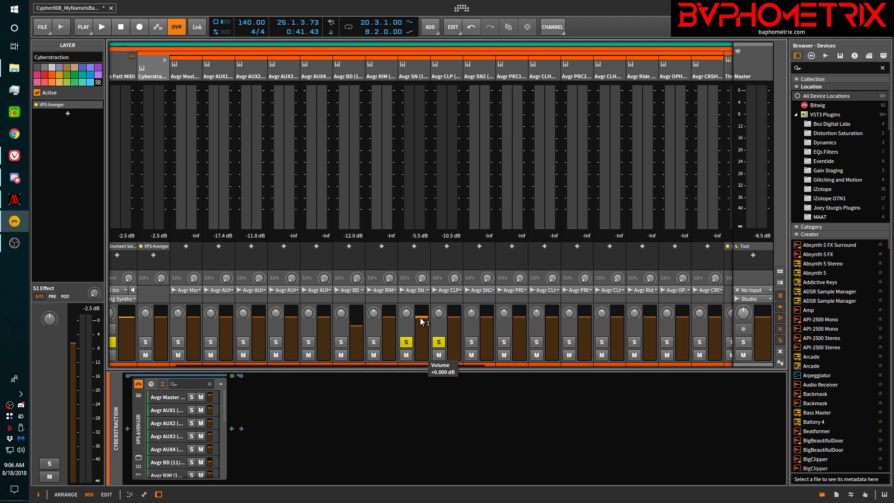
Step: Try to move the volume faders of the selected snare and clap outputs together
click(415, 74)
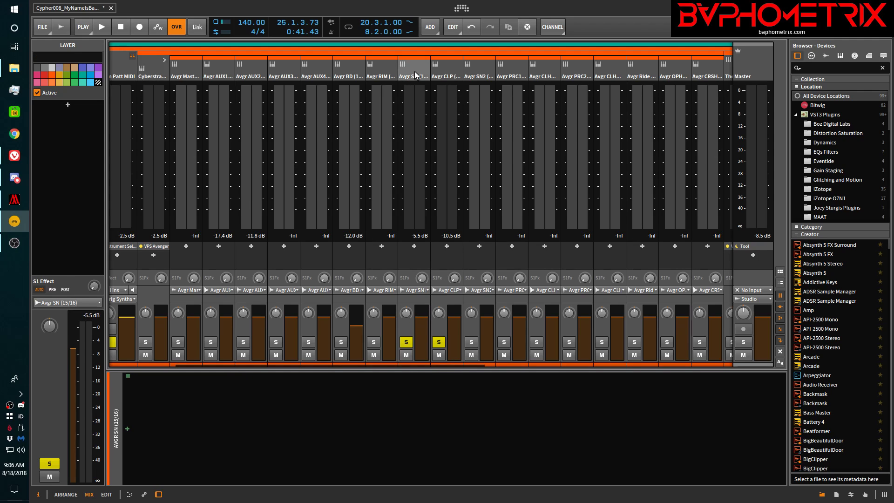
ctrl+click(444, 69)
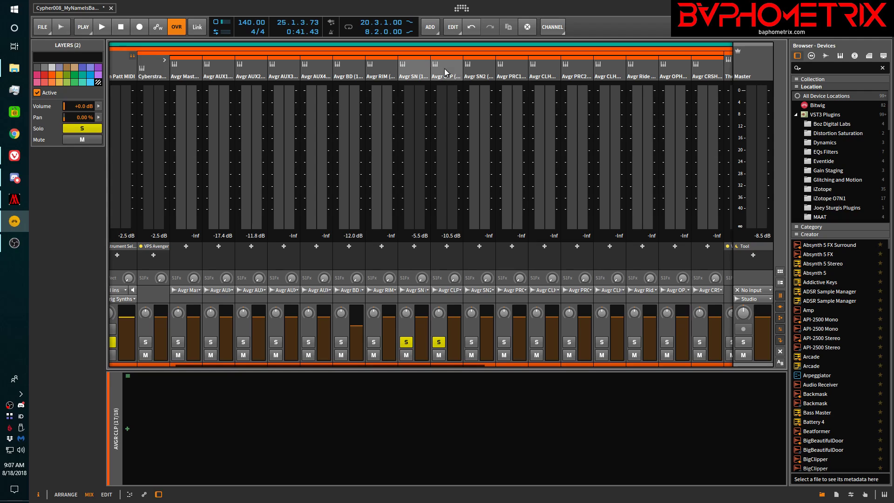
drag(422, 318, 423, 317)
Step: Select both the snare and clap outputs and set their shared volume to -9.5 dB
click(416, 68)
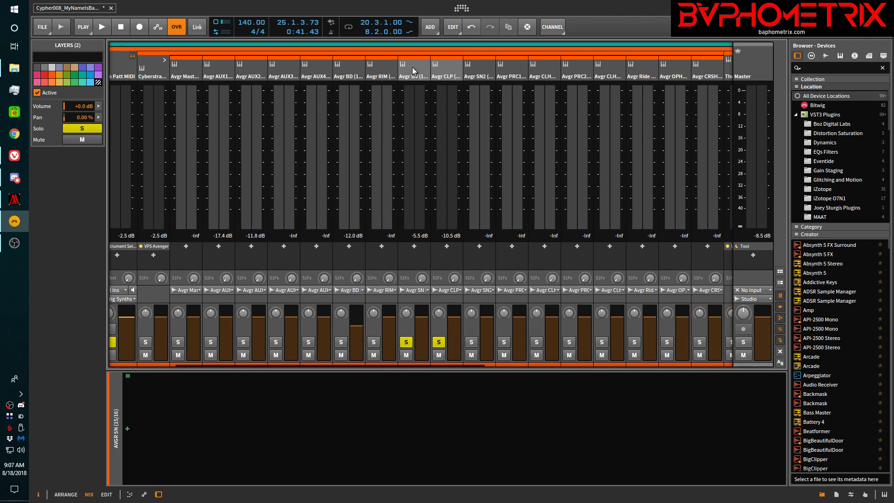
shift+click(452, 68)
double_click(81, 107)
key(BackSpace)
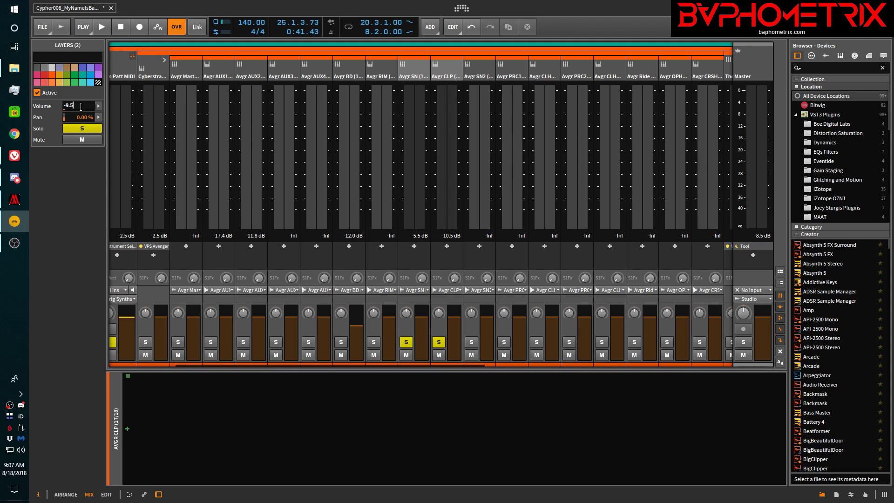
text(-9.5)
key(Return)
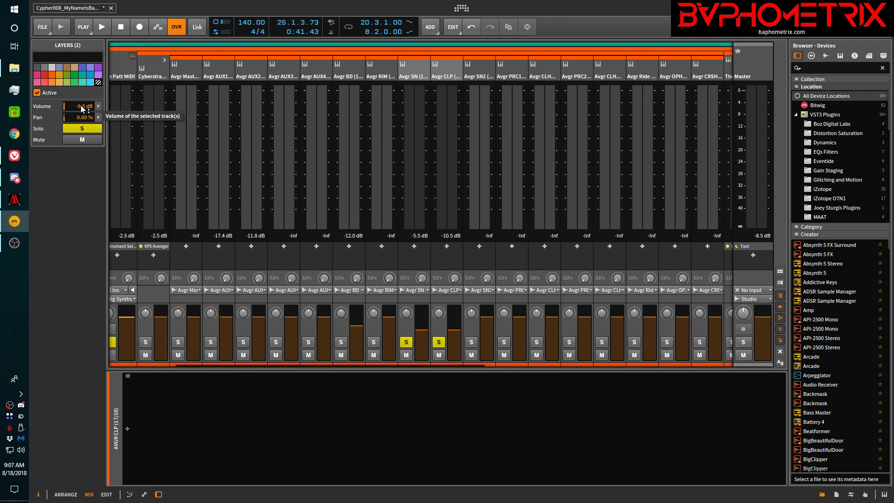
Step: Try adjusting the shared snare and clap volume to -8.7 dB, and restore it to -9.5 dB
mouse_move(80, 107)
mouse_down()
mouse_move(79, 83)
mouse_move(79, 117)
mouse_move(78, 103)
mouse_up()
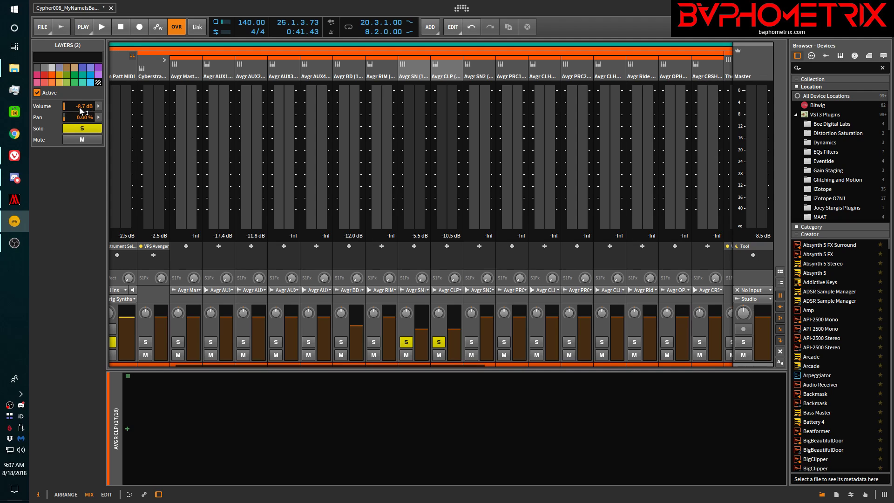
double_click(80, 106)
text(-9.5)
key(Return)
Step: Play the pattern to check the lowered snare and clap peaks, stop playback, and unsolo both outputs
key(space)
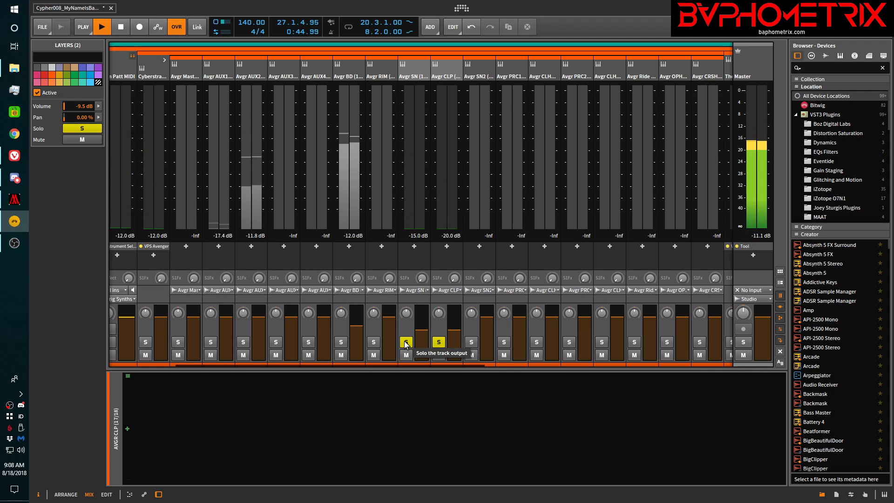
key(space)
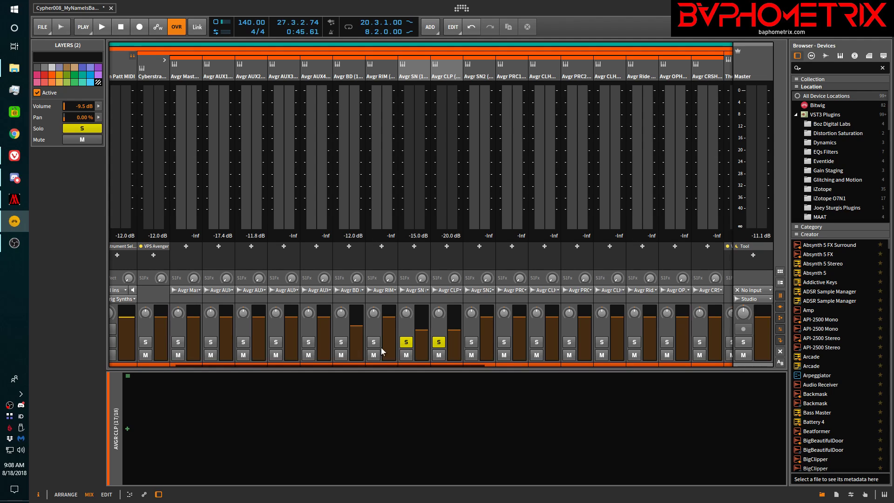
click(405, 343)
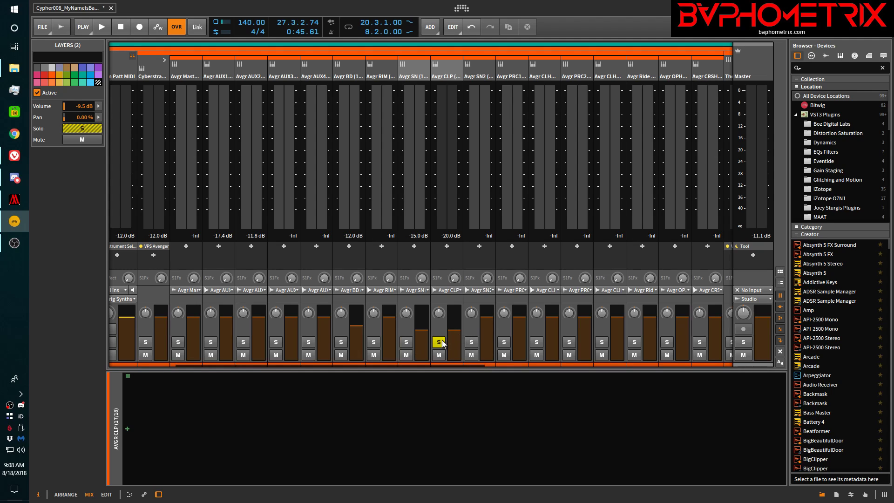
click(440, 342)
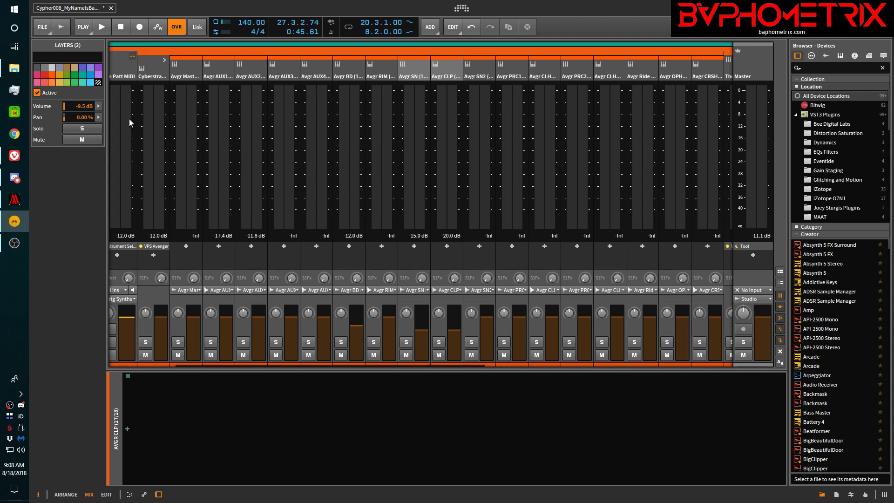
Step: Solo the Drum Patt MIDI track and play the pattern to check the combined kit levels
click(117, 71)
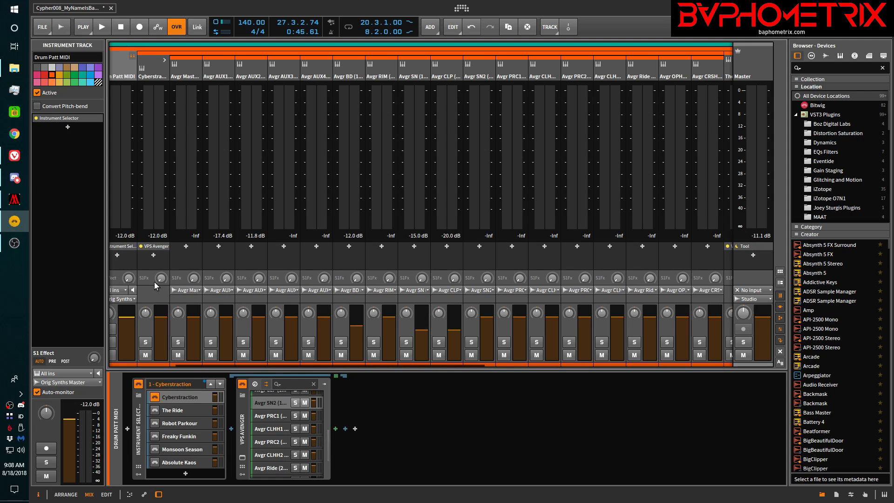
scroll(154, 281, left, 2)
scroll(154, 281, right, 3)
scroll(154, 281, left, 2)
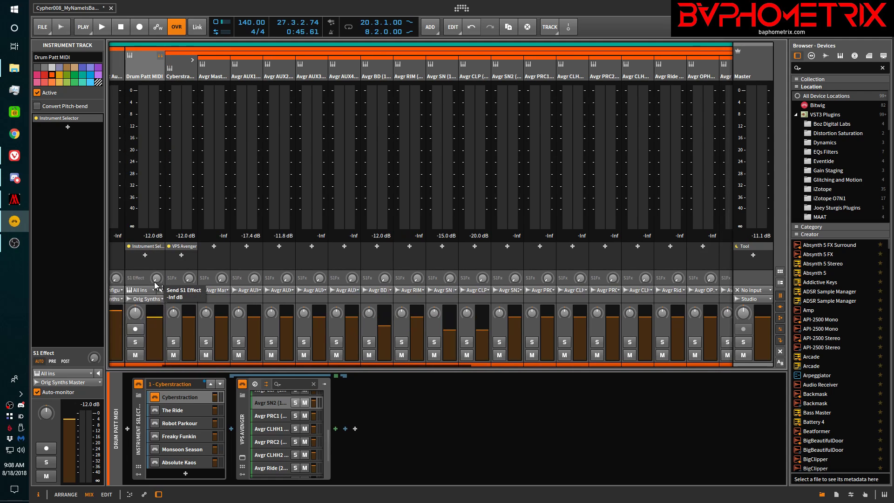
click(135, 341)
key(space)
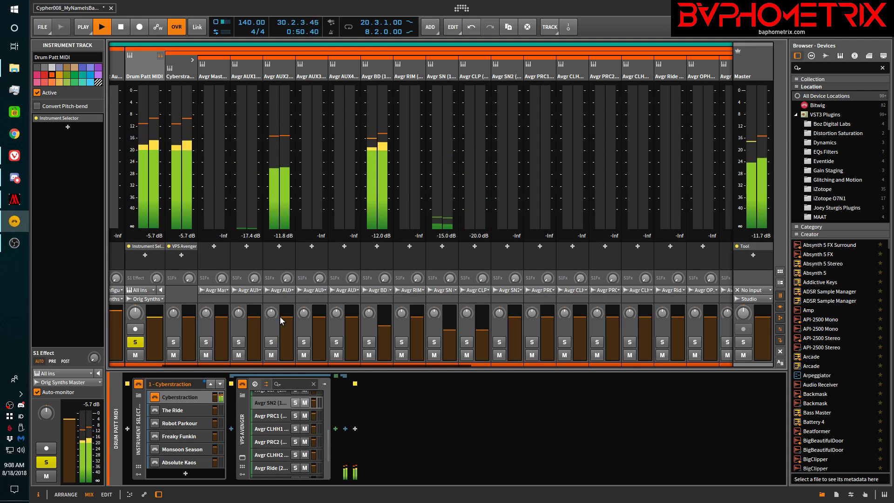
Step: Lower the AUX1 and AUX2 output volumes of the Cyberstraction kit and replay the pattern to check their levels
drag(283, 320, 254, 324)
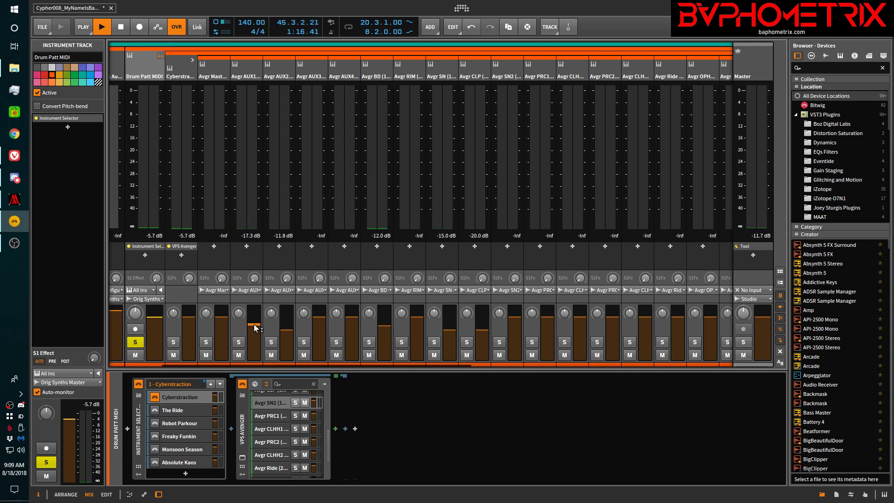
key(space)
key(space)
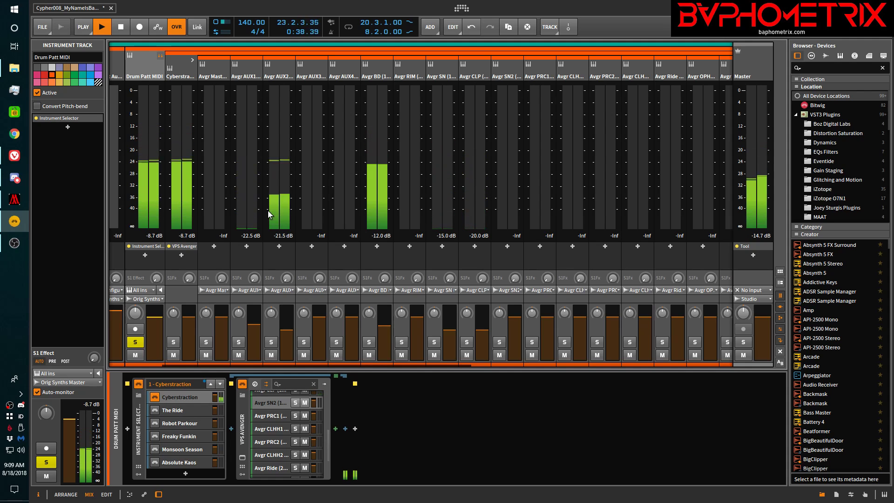
key(space)
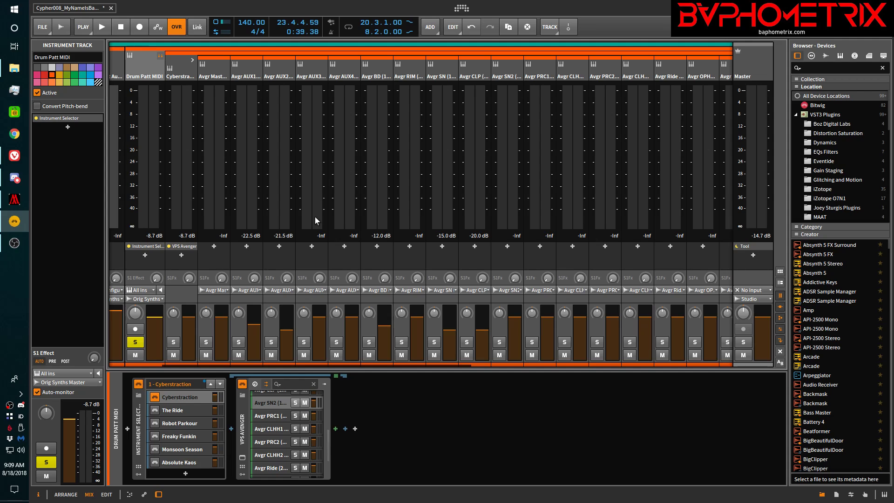
Step: Unsolo the Drum Patt MIDI track and collapse its separate outputs in the mixer
key(alt+1)
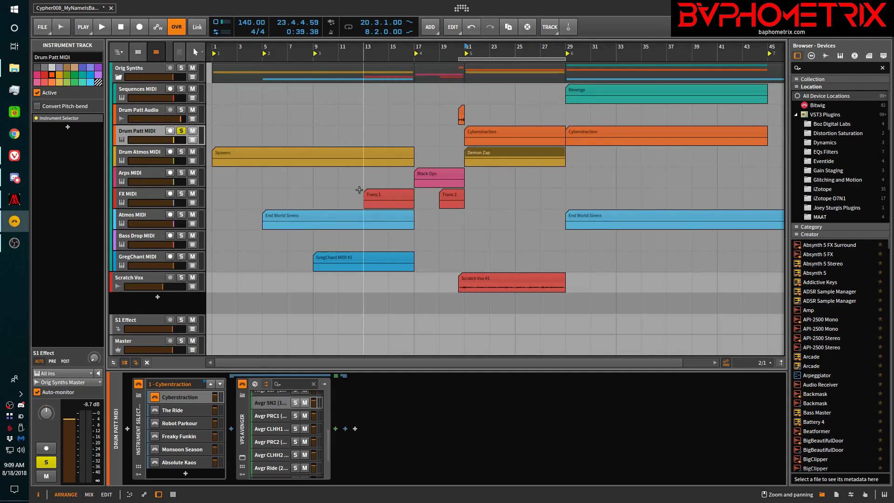
key(alt+2)
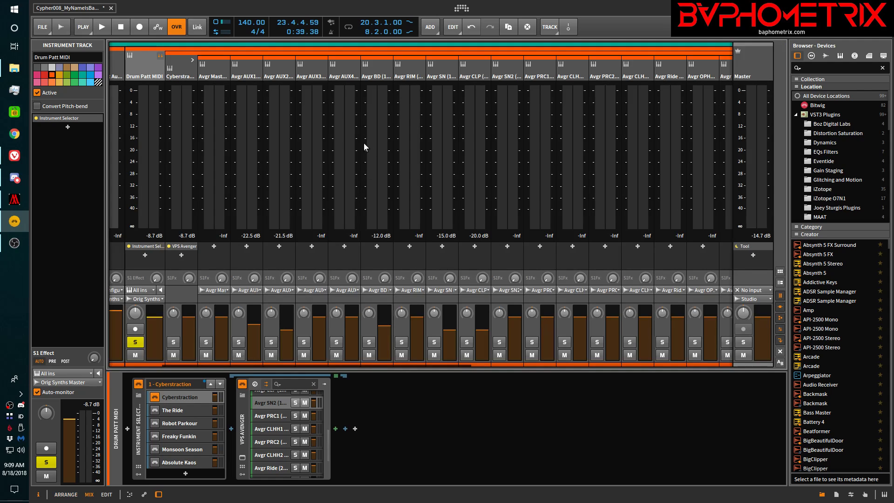
click(135, 342)
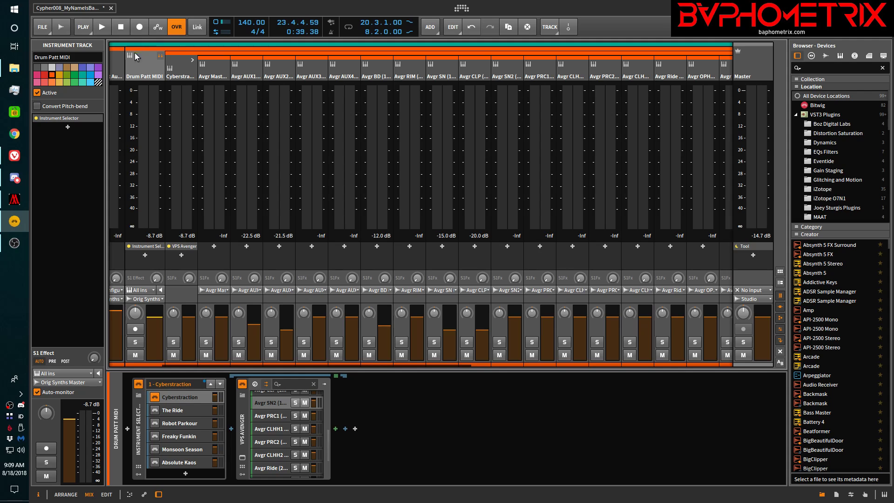
click(159, 57)
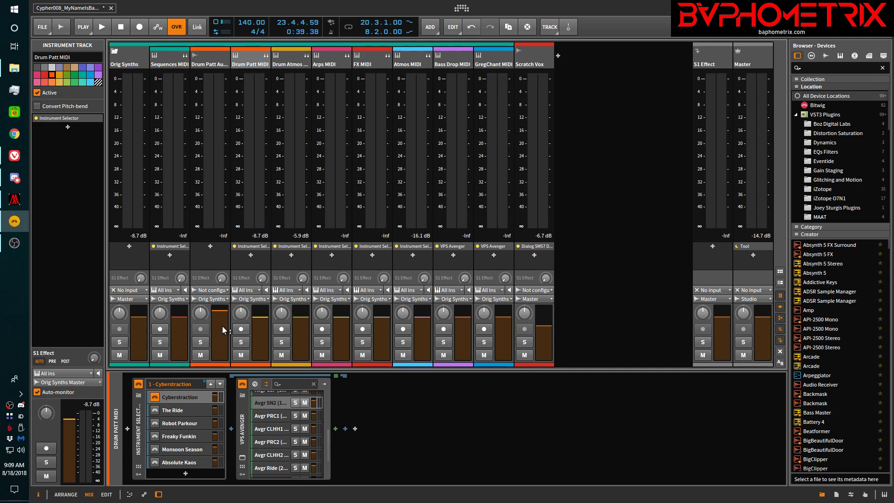
Step: Play the arrangement briefly from bar 21, stop it, and mute the Scratch Vox track
mouse_move(222, 325)
key(alt+1)
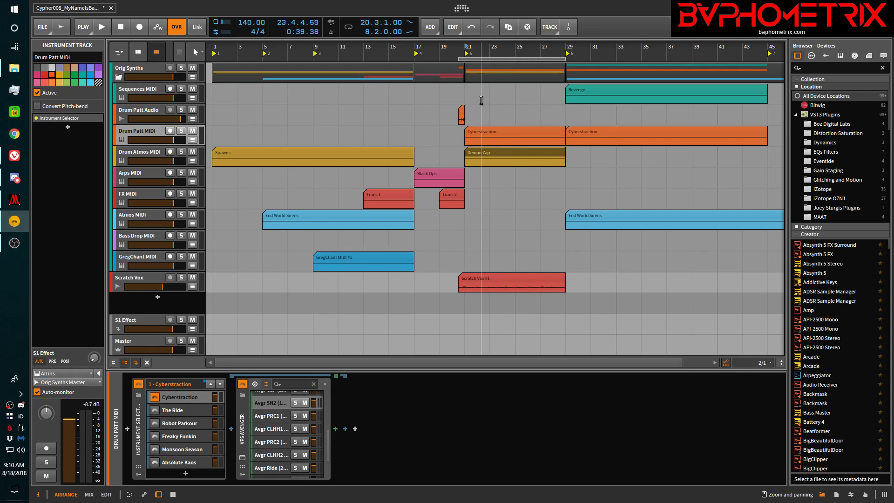
key(space)
key(space)
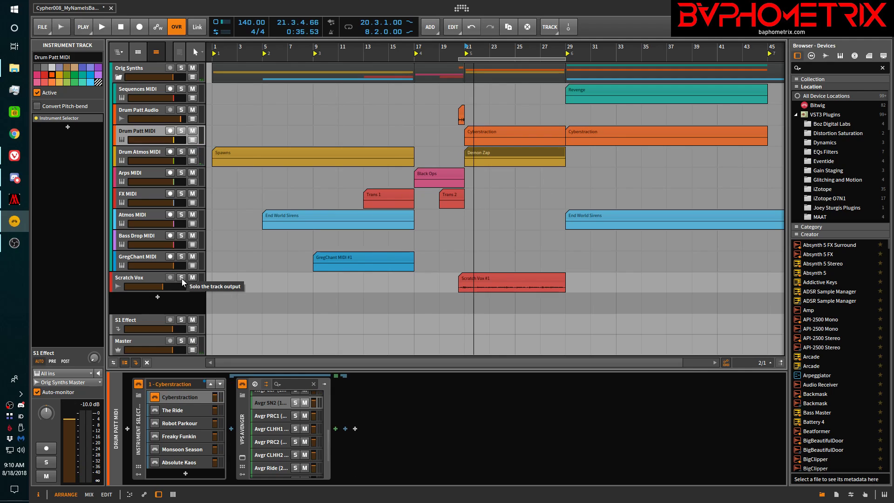
click(192, 278)
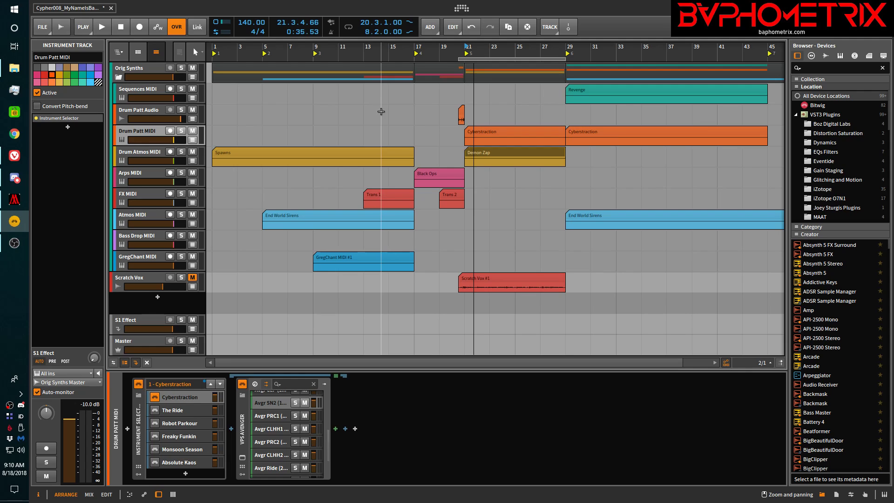
Step: Play the arrangement, lower the Drum Atmos MIDI track's volume in the mixer, and stop playback
key(space)
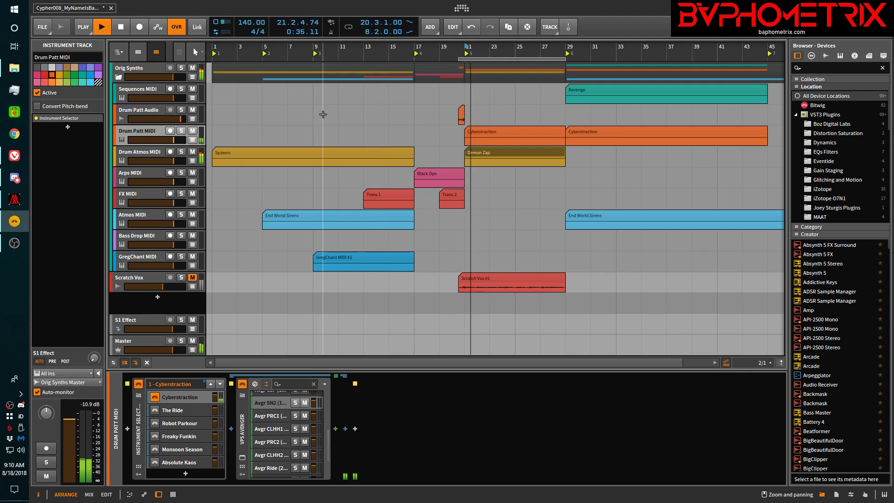
key(alt+2)
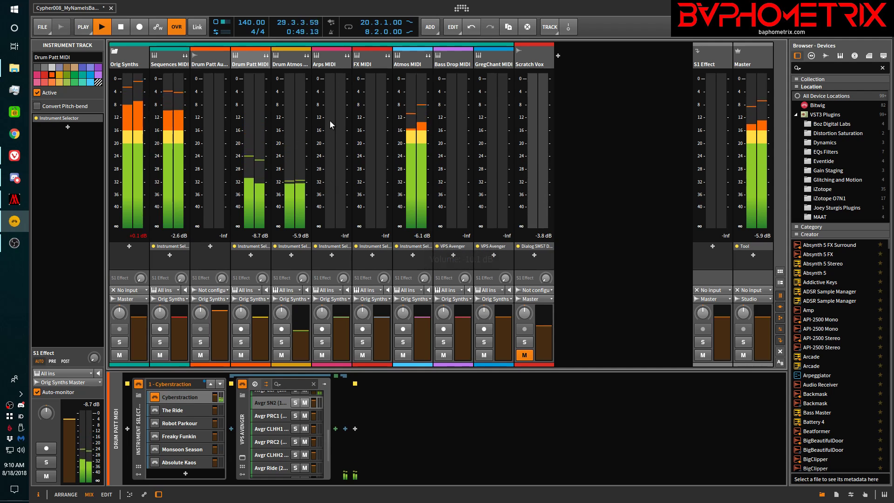
key(space)
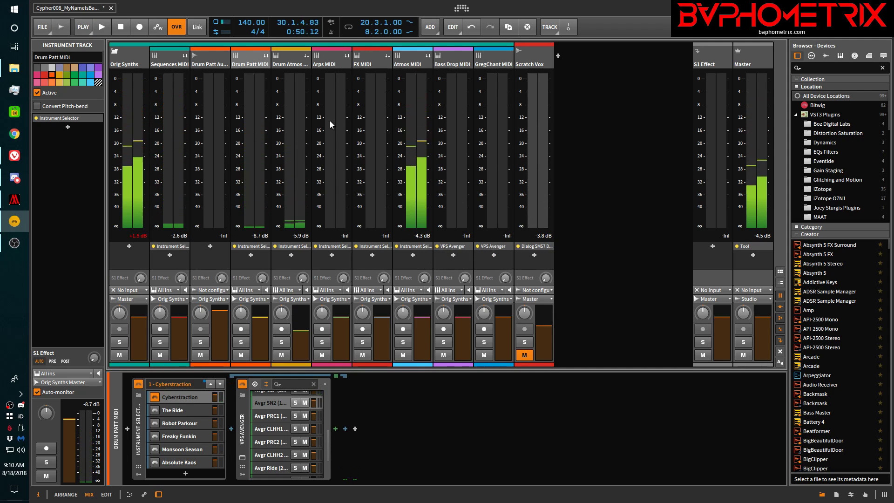
Step: Play the arrangement from bar 29, lower the Sequences MIDI and Atmos MIDI track volumes, and return to the arrangement
key(alt+1)
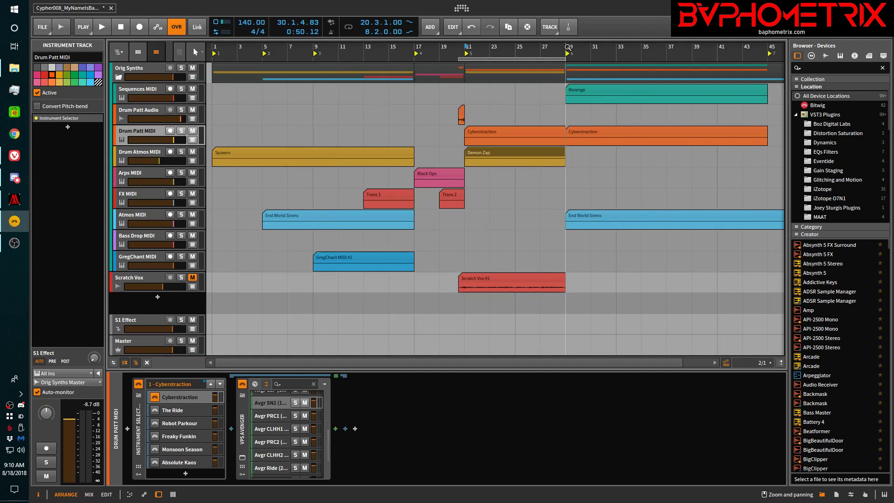
key(space)
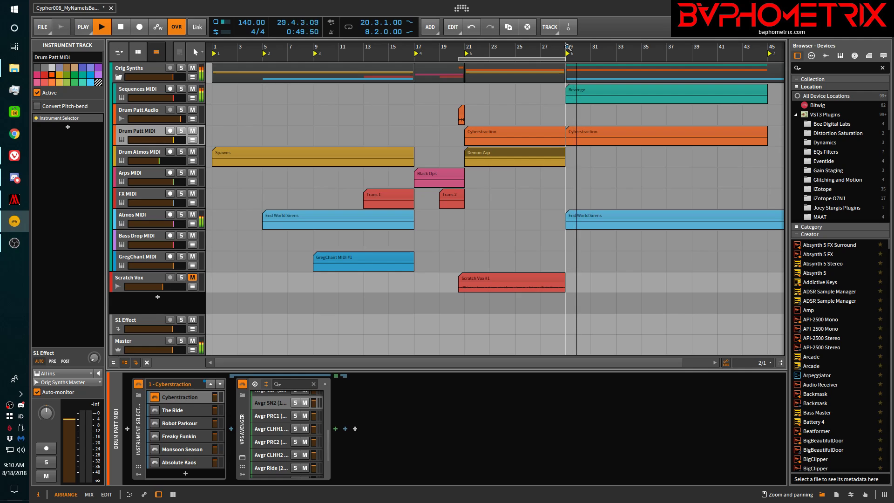
key(alt+2)
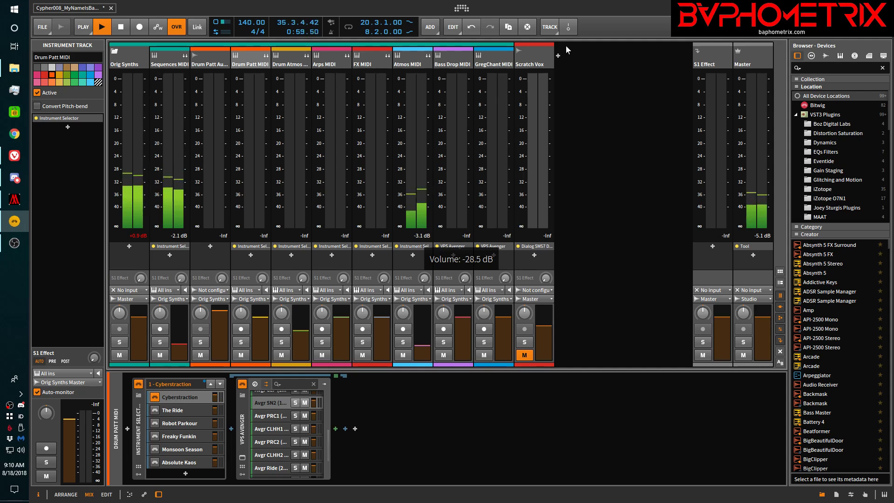
key(alt+1)
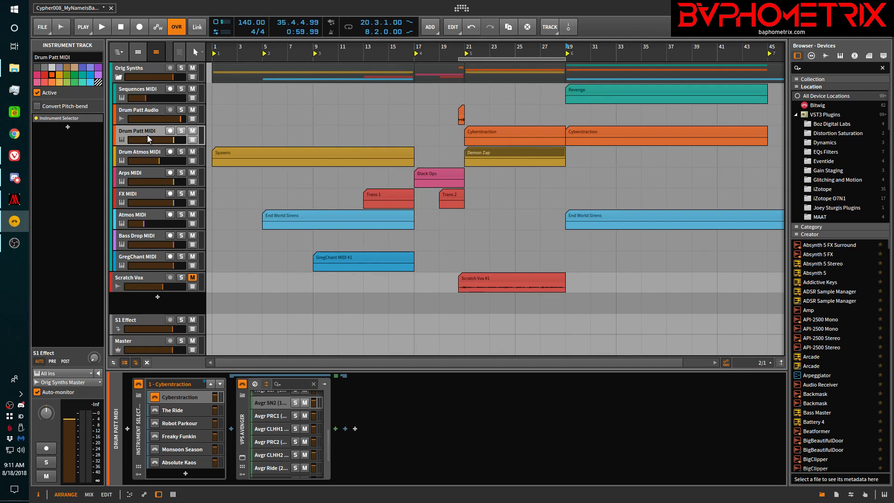
Step: Audition the Cyberstraction clip at bar 29 with the Drum Patt MIDI track soloed, and again with it unsoloed
click(608, 135)
click(181, 133)
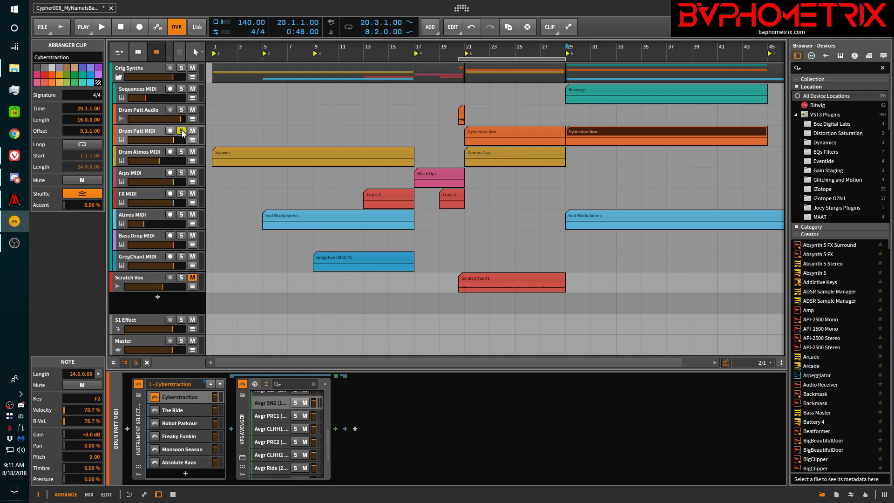
key(space)
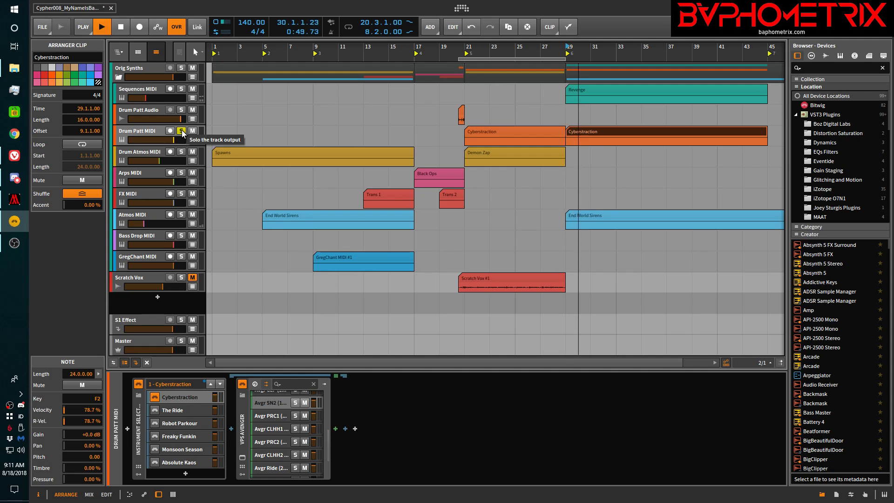
key(space)
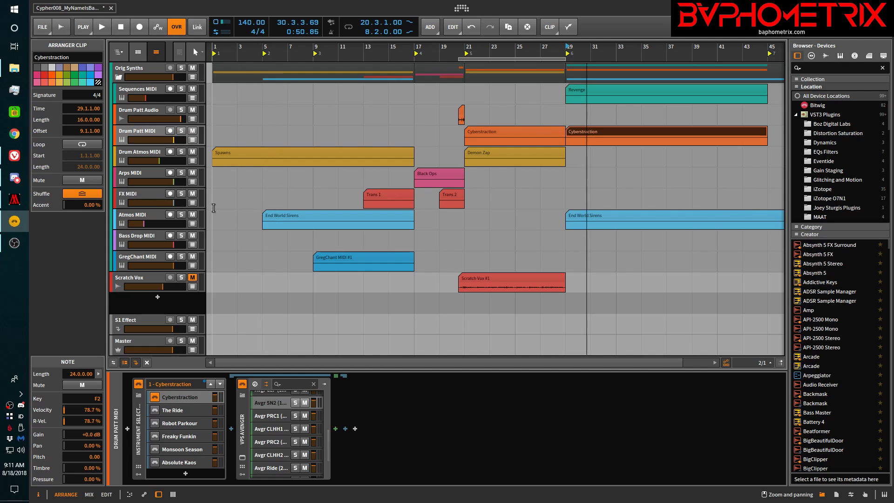
key(space)
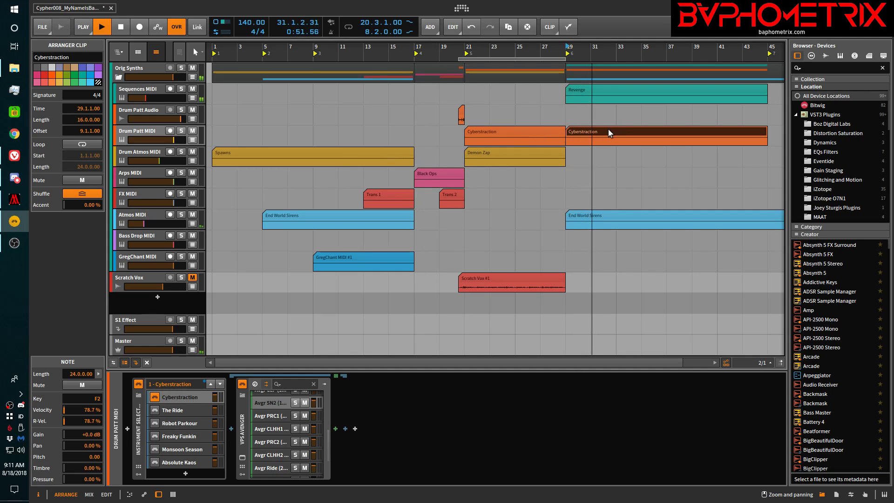
key(space)
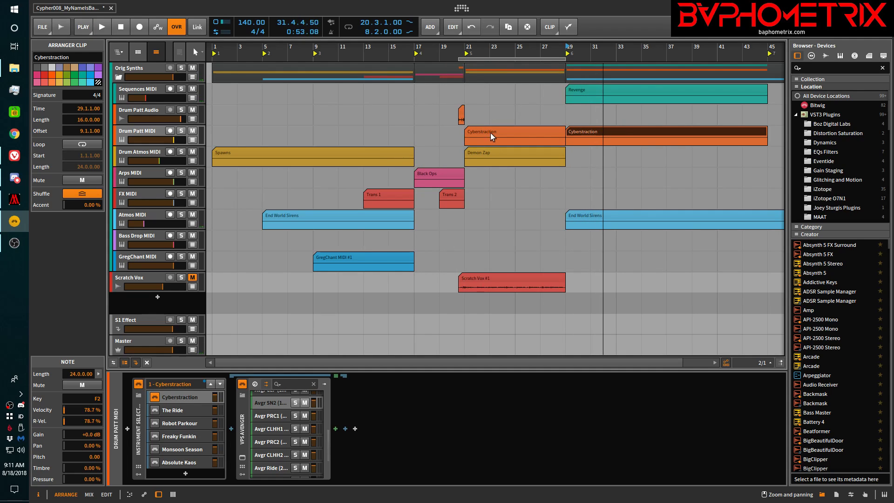
Step: Compare playback of the Cyberstraction clips at bars 21 and 29, and inspect the Drum Patt MIDI track's automation lanes
click(496, 130)
key(space)
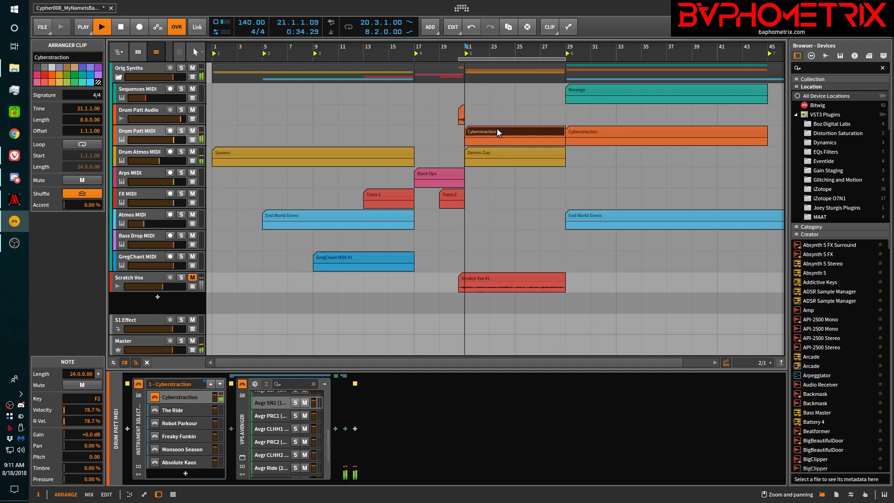
click(588, 131)
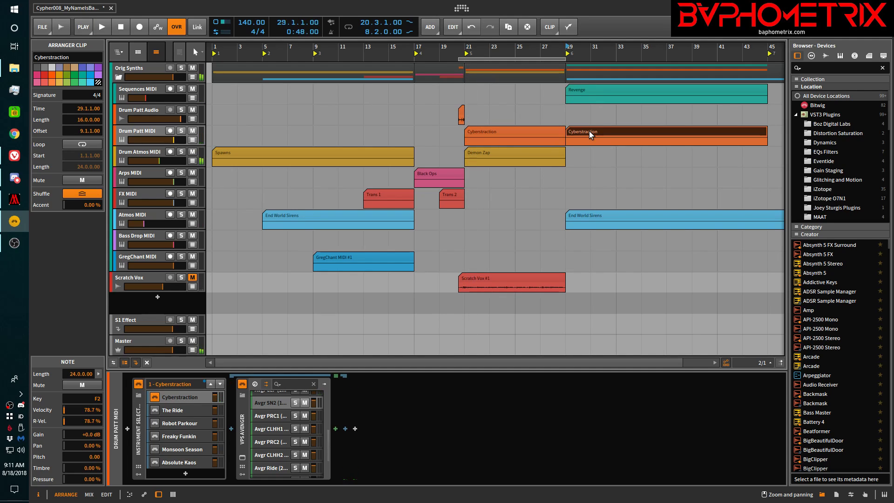
click(192, 140)
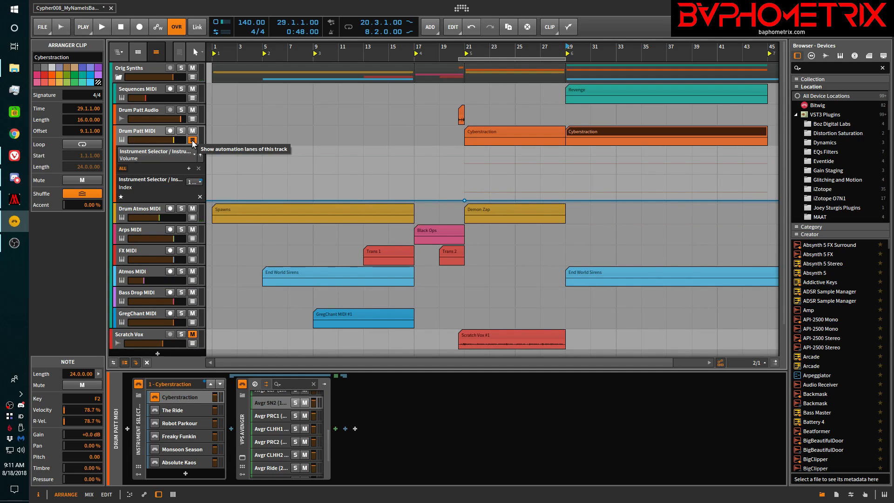
click(192, 140)
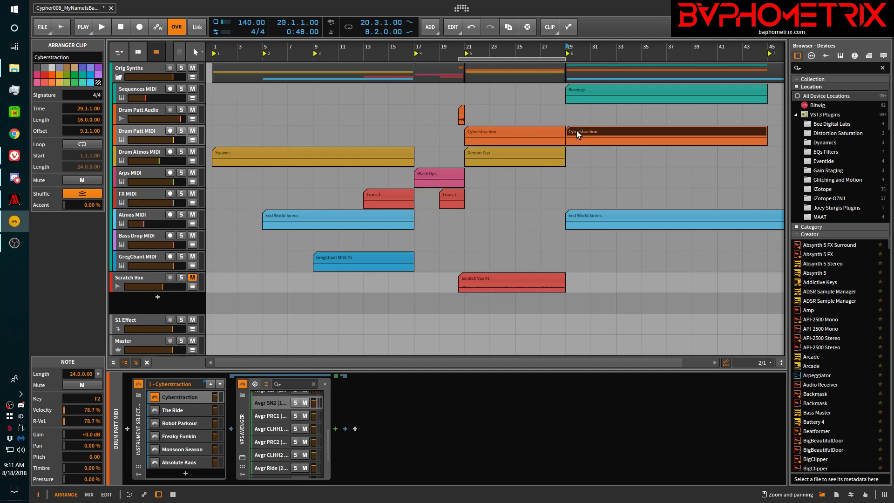
key(space)
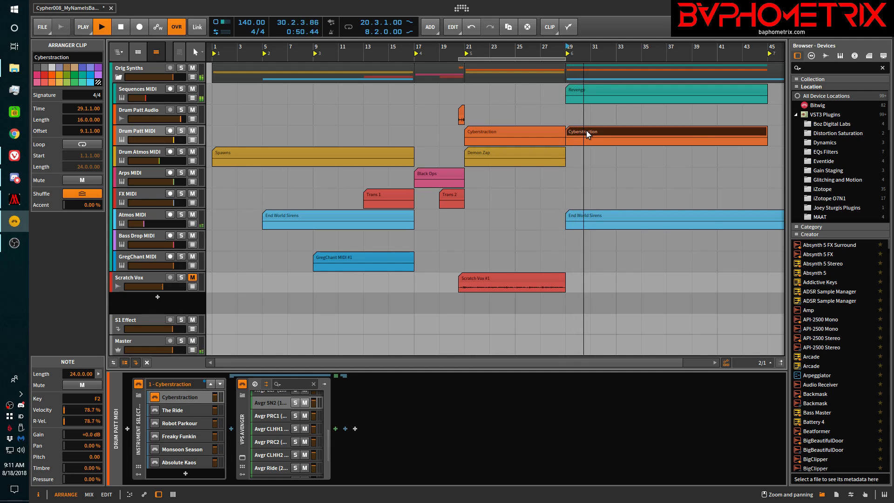
key(space)
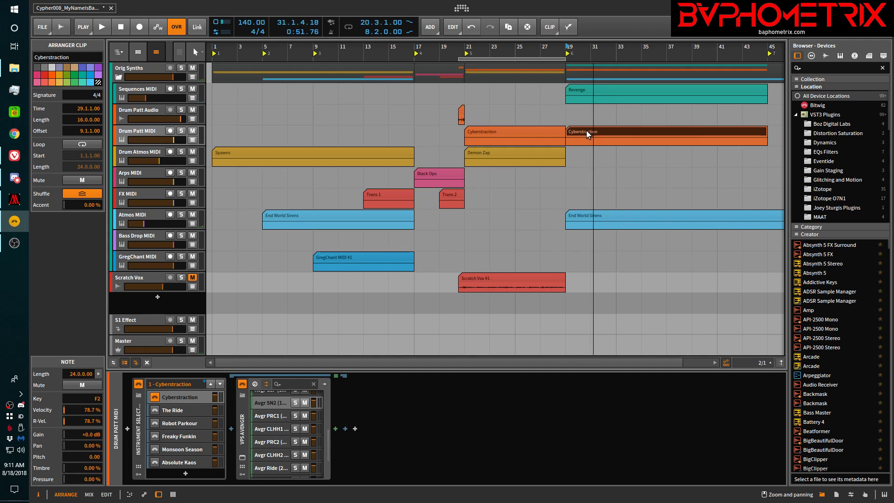
Step: Replay both Cyberstraction clips, show the Drum Patt MIDI track's automation lanes, and stop playback
click(490, 133)
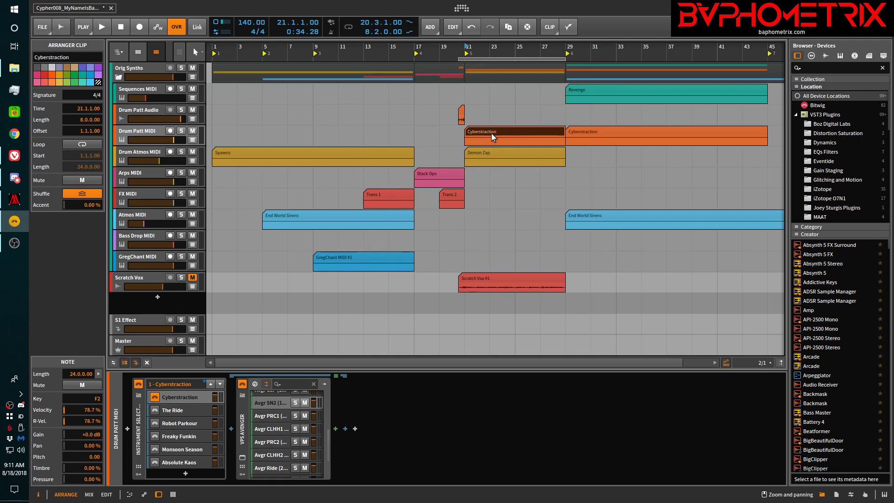
key(space)
click(587, 130)
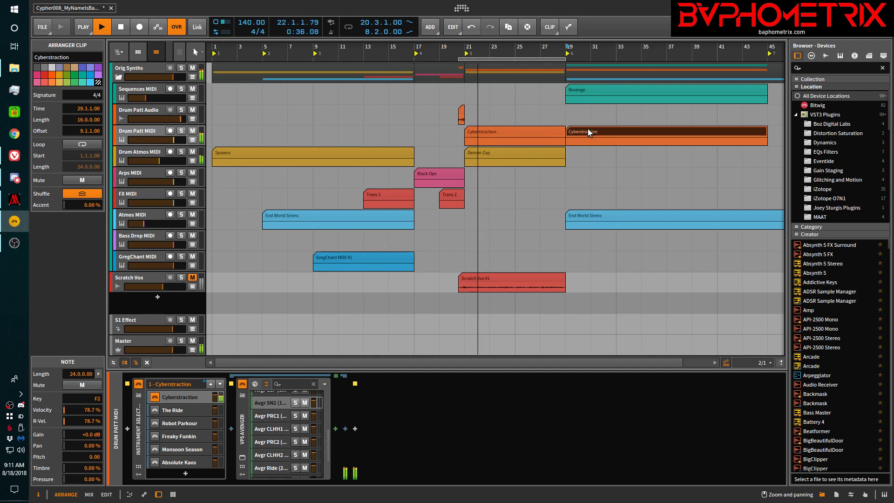
click(192, 140)
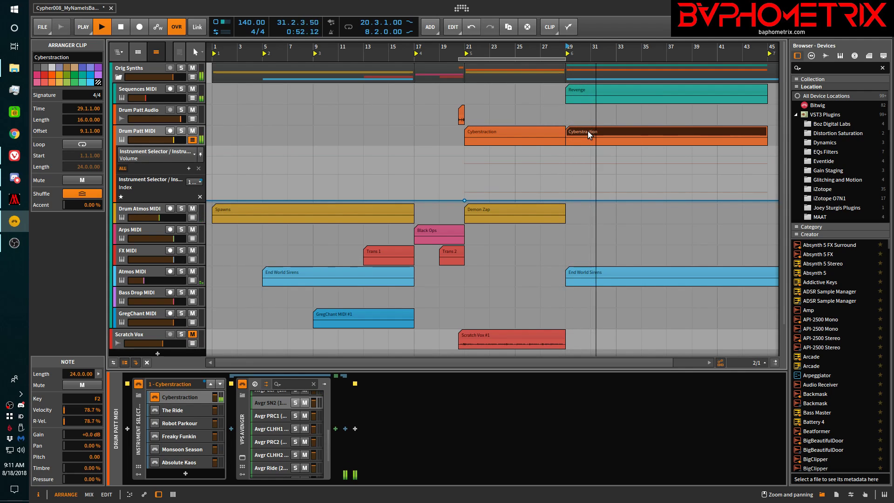
key(space)
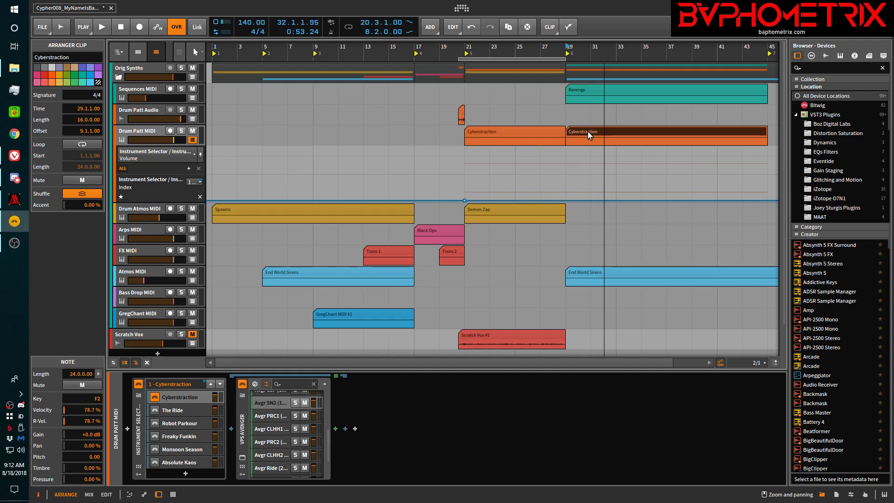
Step: Play from the Demon Zap clip at bar 21 and lower the Drum Atmos MIDI track's volume to -14.1 dB
click(502, 135)
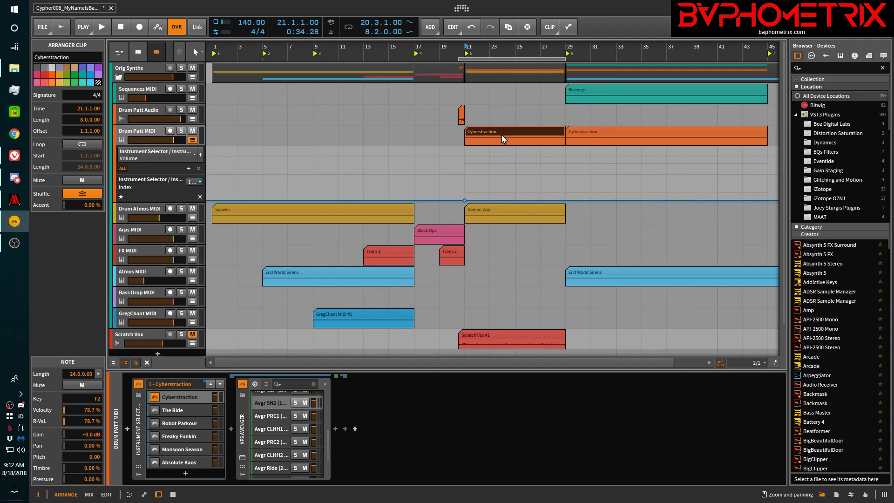
click(508, 206)
key(space)
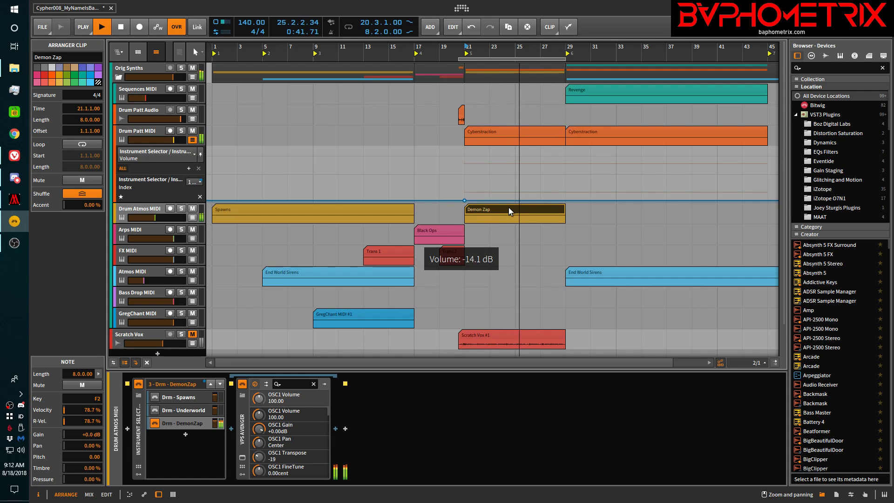
key(space)
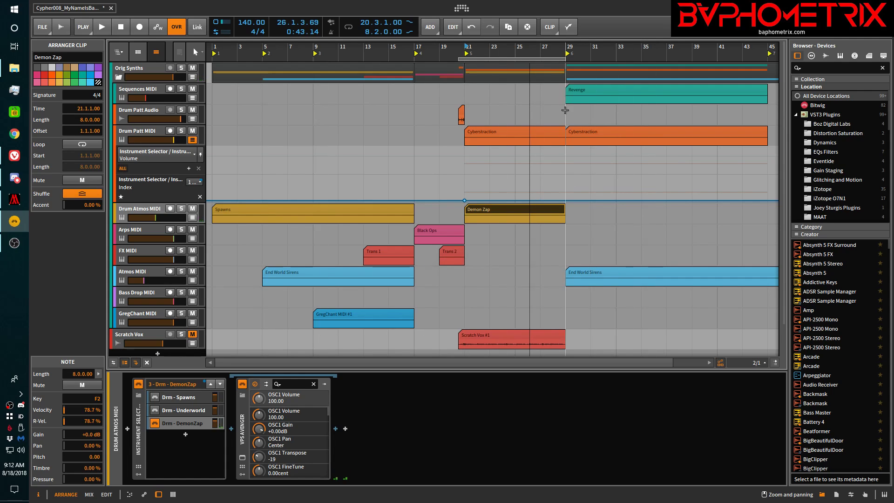
Step: Play from the Cyberstraction clip at bar 29 and lower the Sequences MIDI and Atmos MIDI track volumes
click(585, 131)
key(space)
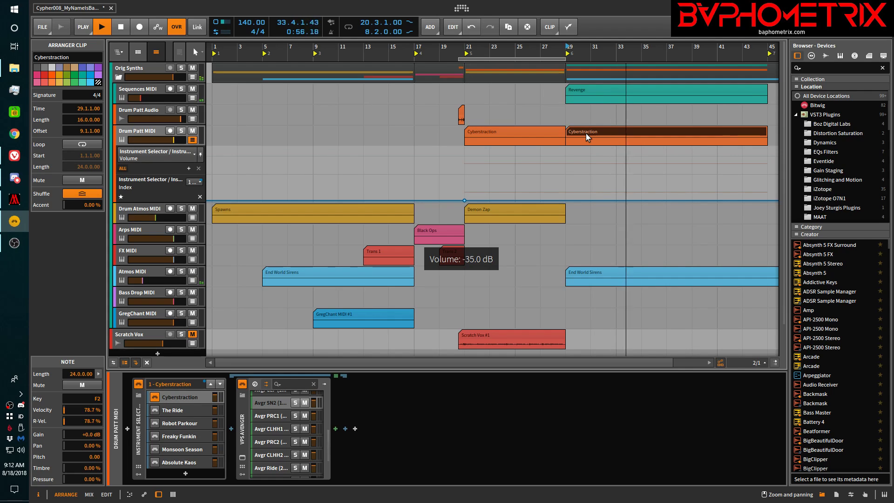
key(space)
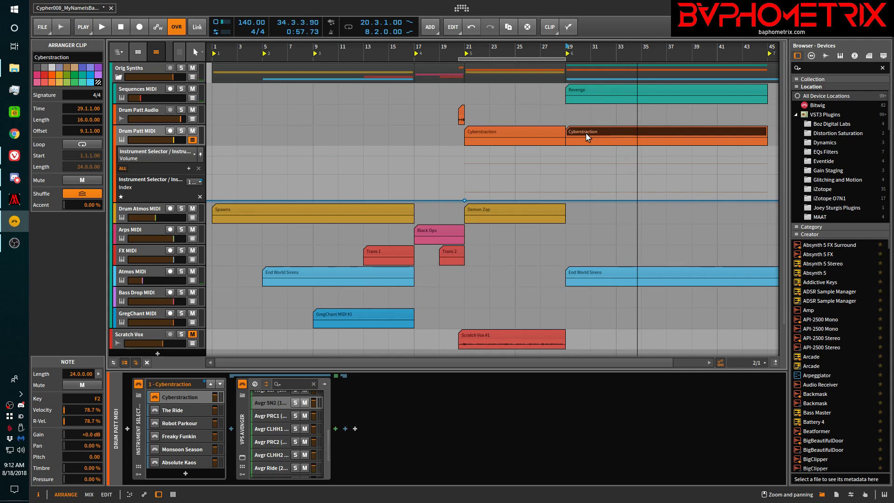
Step: Play from the Black Ops clip at bar 17 and lower the Arps MIDI, FX MIDI and Drum Patt Audio track volumes
click(437, 229)
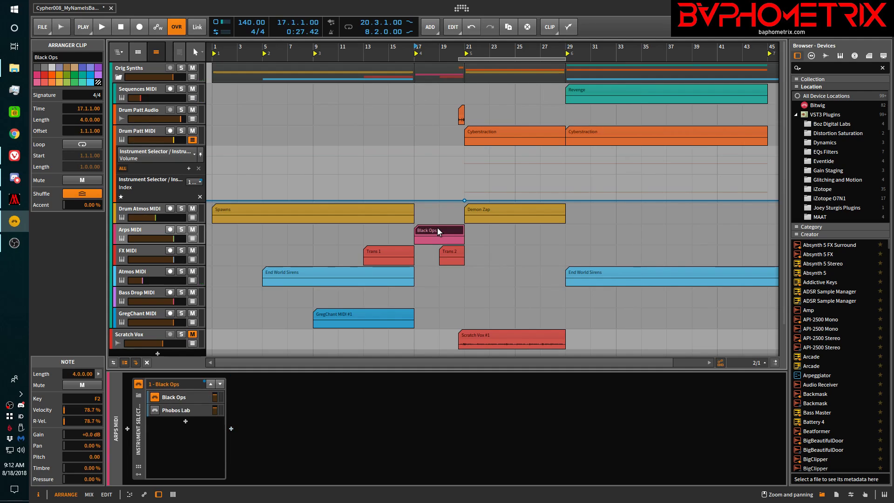
key(space)
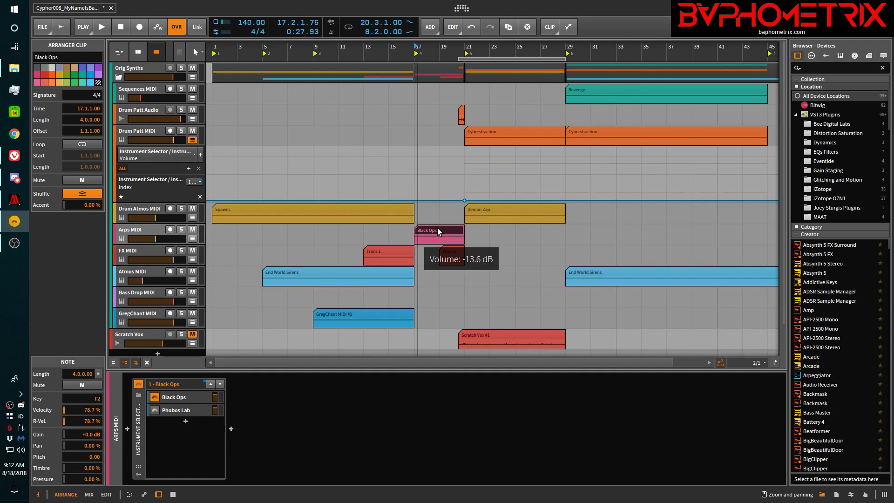
key(space)
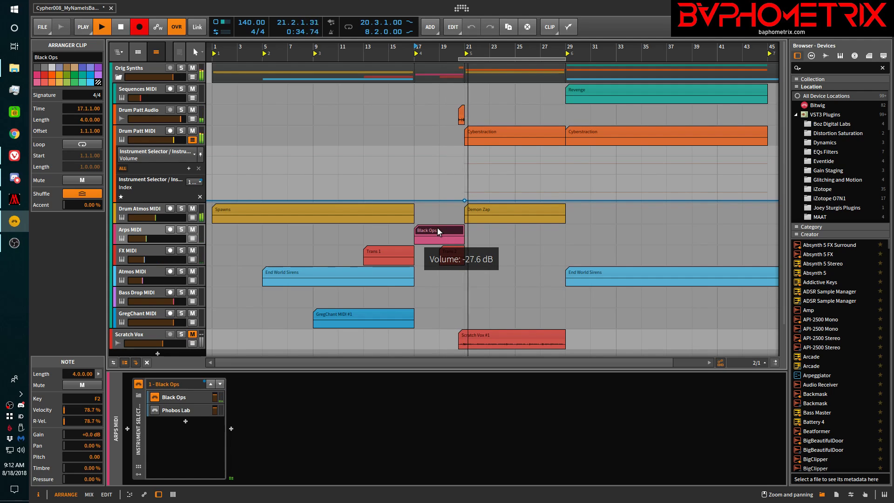
key(space)
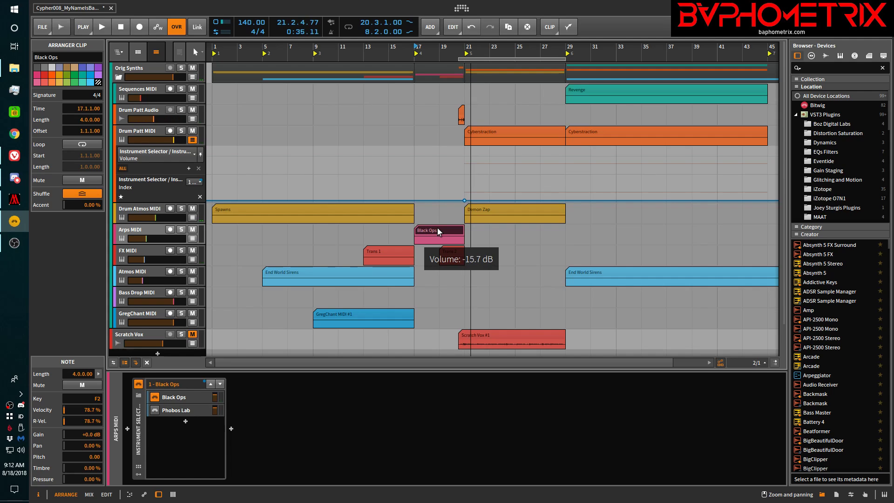
key(space)
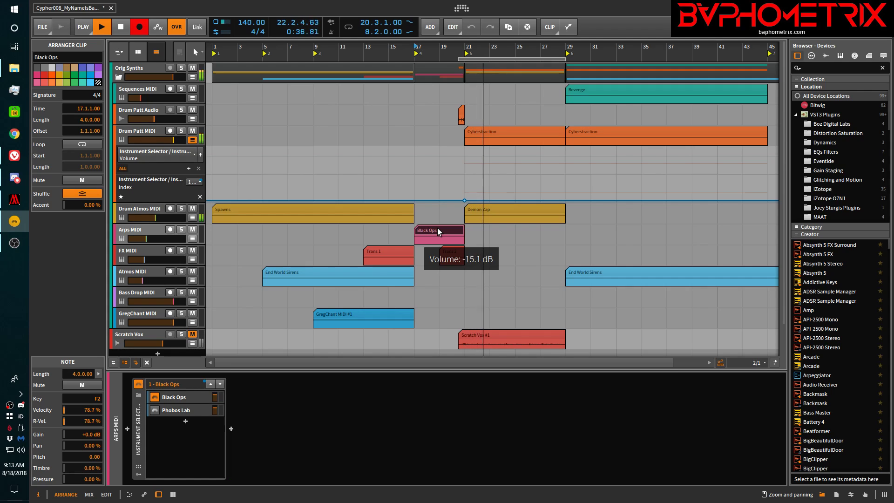
key(space)
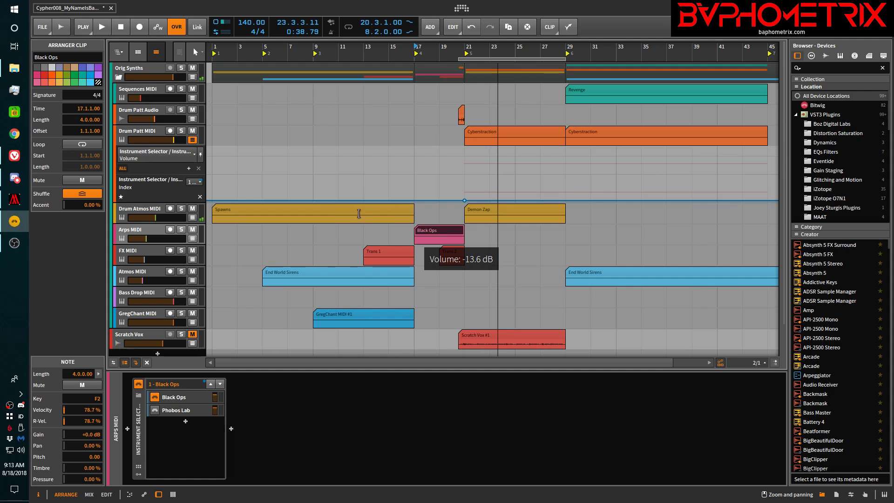
Step: Audition the Trans 1 and Spawns clips, lowering the Drum Atmos MIDI track's volume to -25.8 dB
click(390, 250)
key(space)
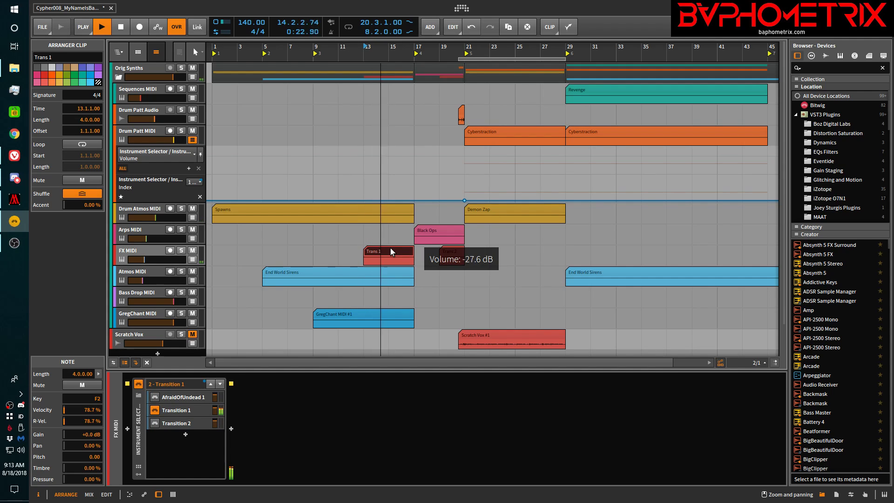
key(space)
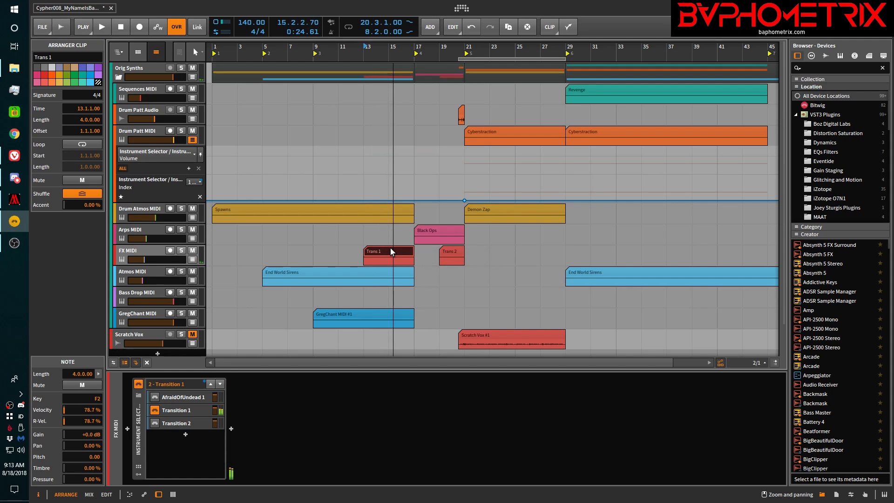
click(264, 207)
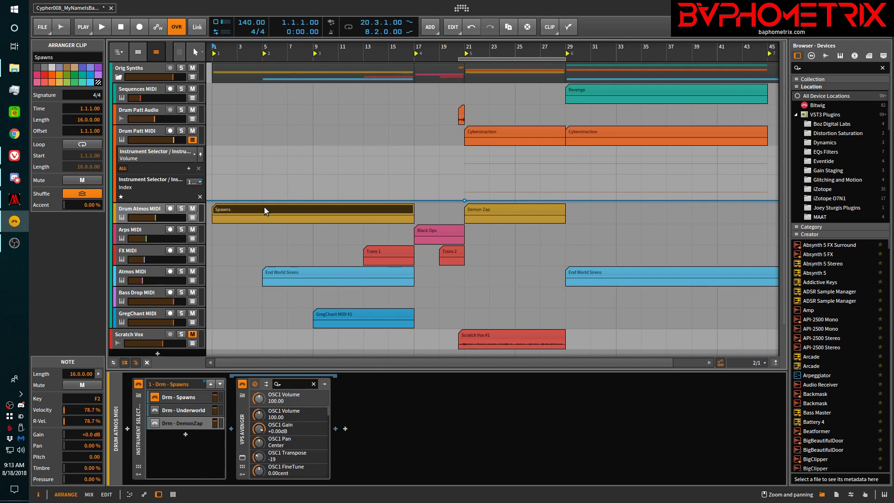
key(space)
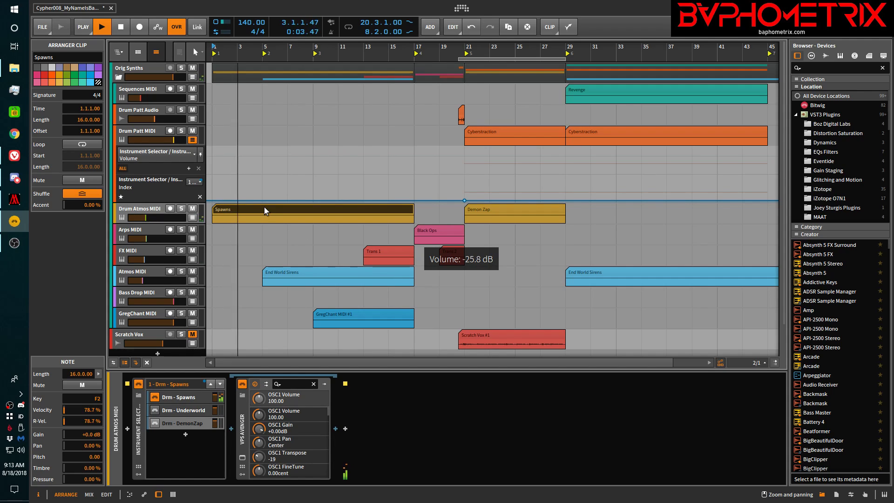
key(space)
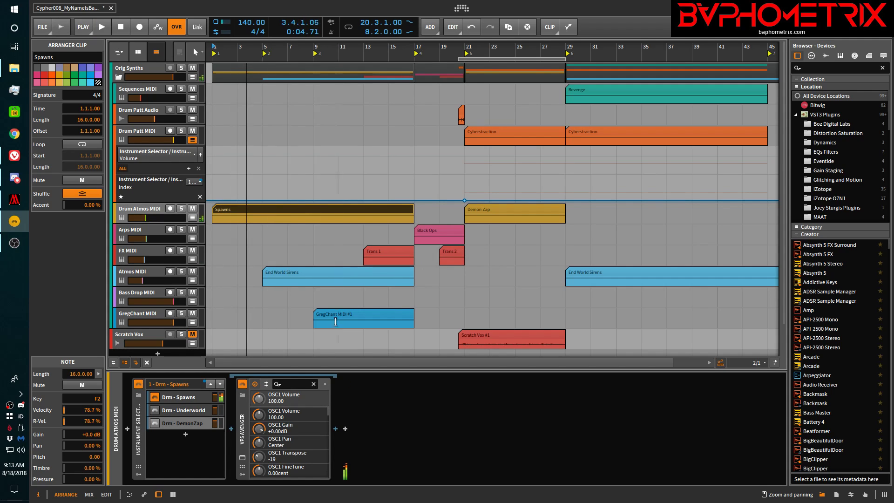
Step: Audition the GregChant MIDI clip at bar 9 and lower the GregChant MIDI track's volume
click(346, 310)
key(space)
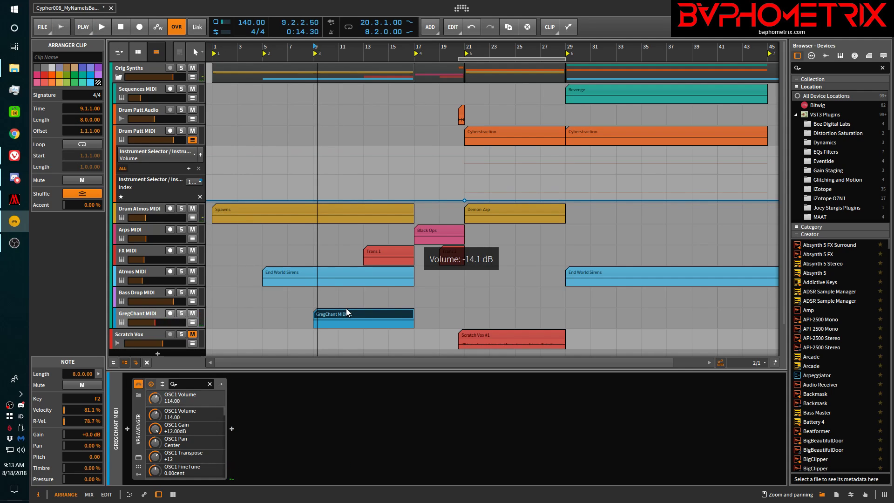
key(space)
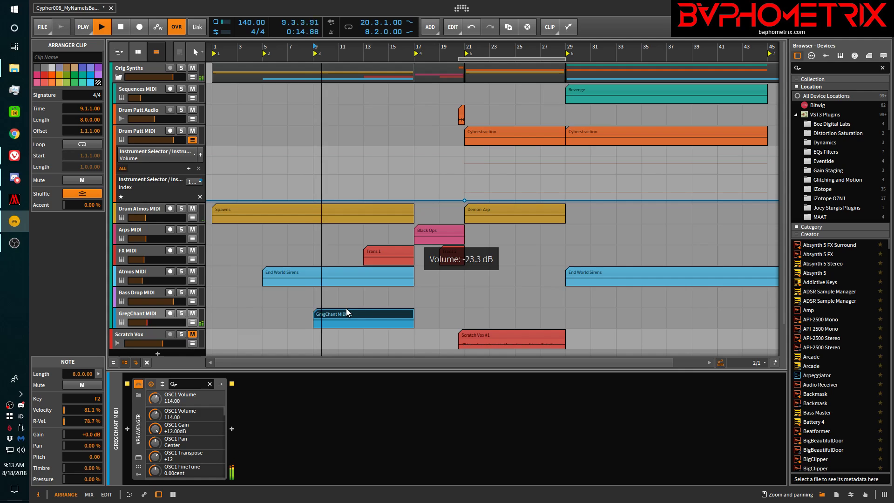
key(space)
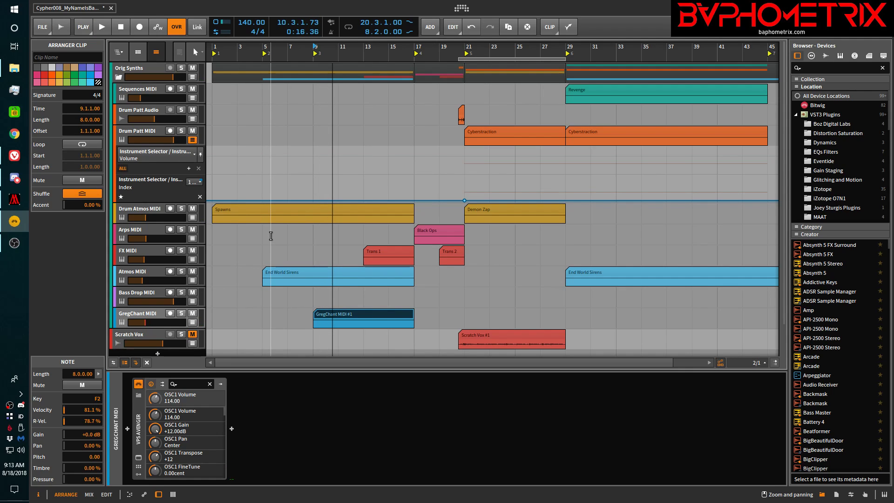
Step: Check the Master, Orig Synths and Sequences MIDI channels in the mixer, play briefly, and return to the arrangement
key(alt+2)
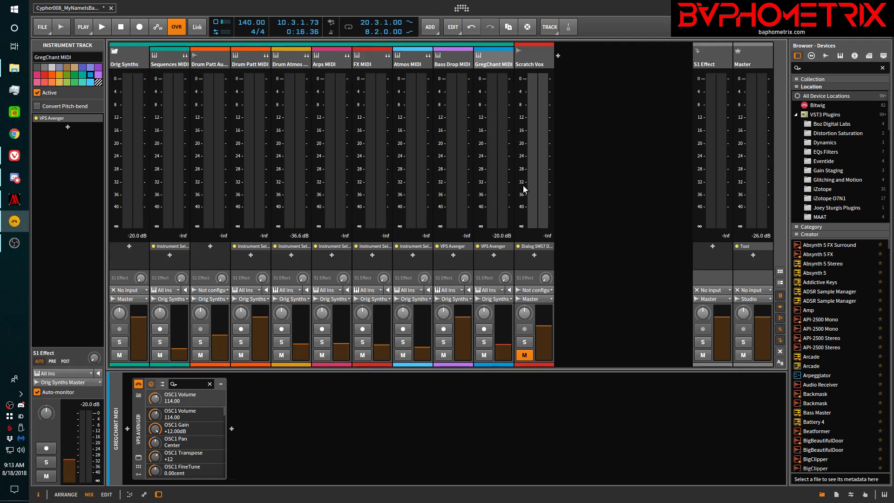
click(747, 55)
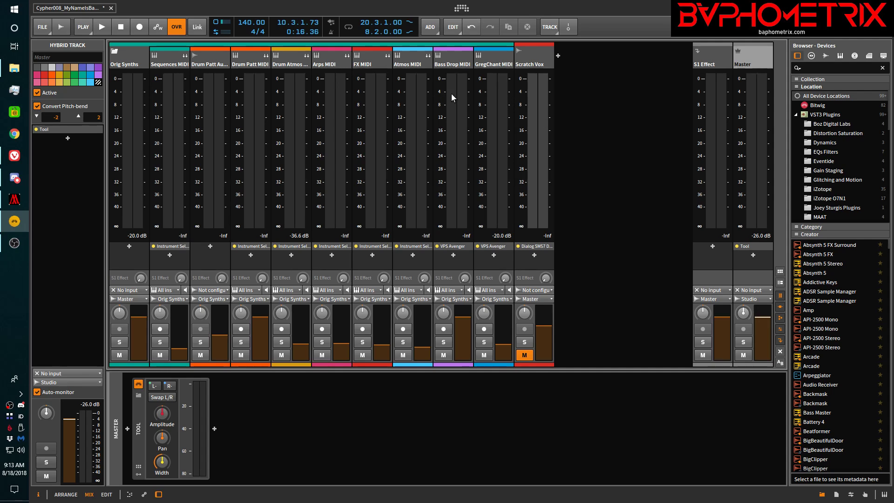
click(126, 52)
click(161, 50)
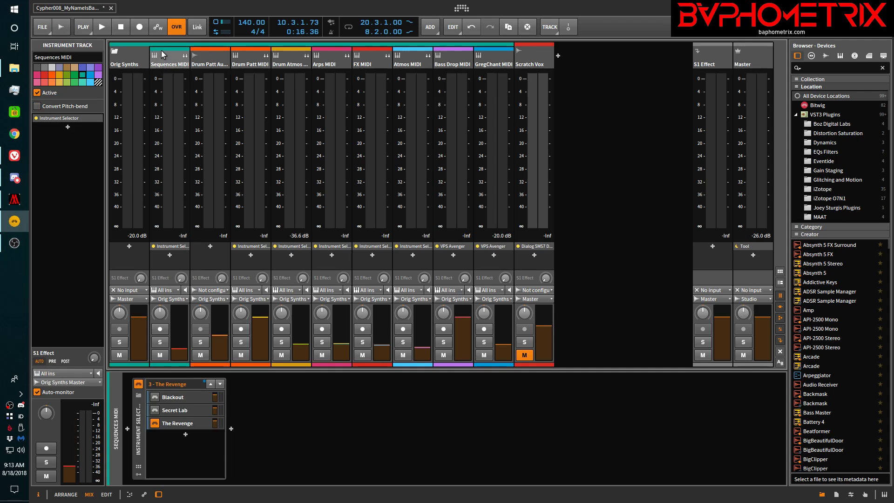
key(space)
key(space)
key(alt+1)
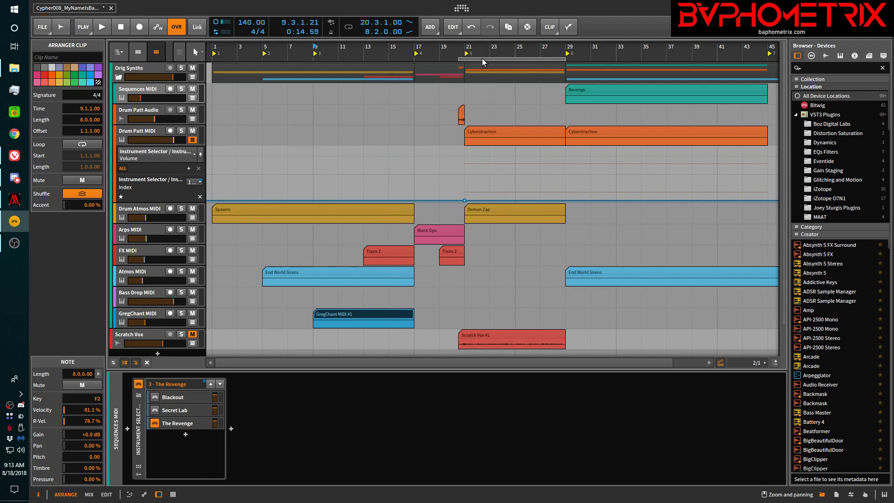
Step: Play from the Cyberstraction clip at bar 21 past bar 41 and raise the Sequences MIDI and Atmos MIDI track volumes
click(490, 133)
key(space)
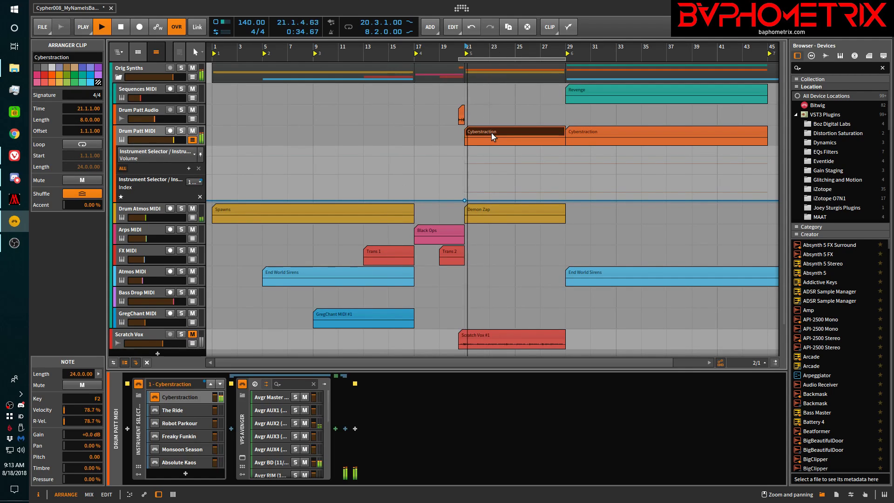
key(space)
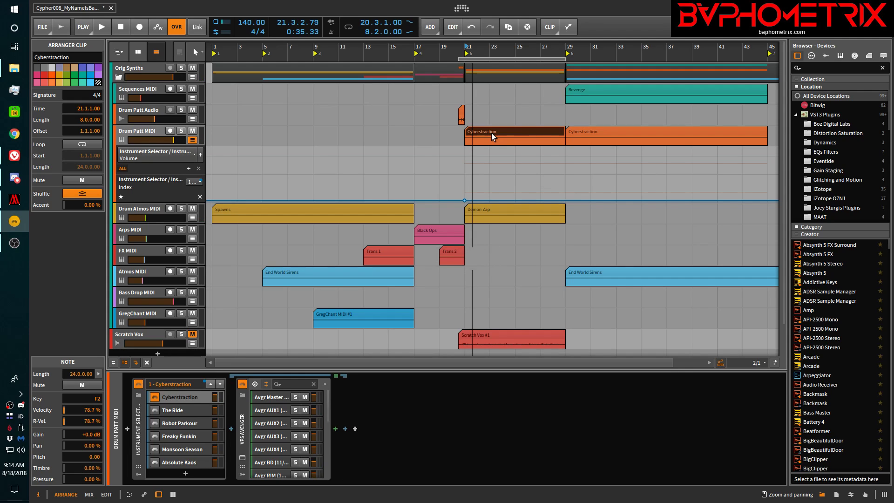
key(space)
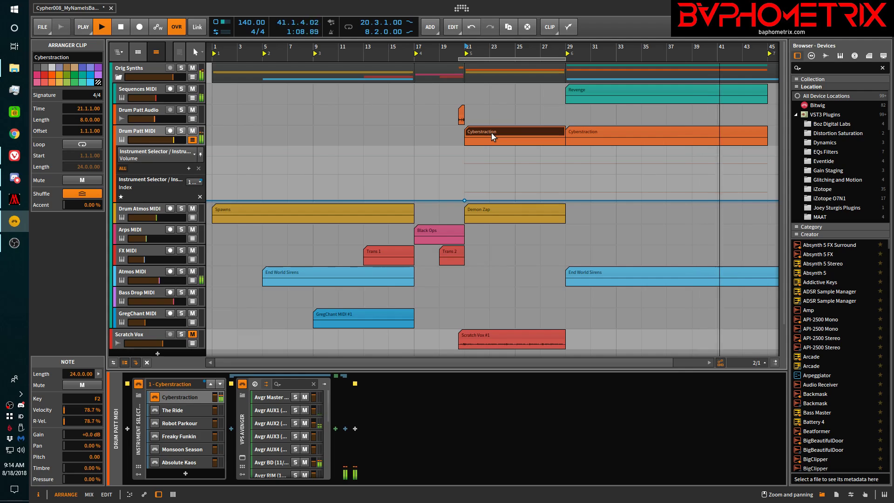
key(space)
Step: Play the arrangement from the Spawns clip at bar 1 and raise the Drum Atmos MIDI, Arps MIDI and FX MIDI track volumes
click(308, 214)
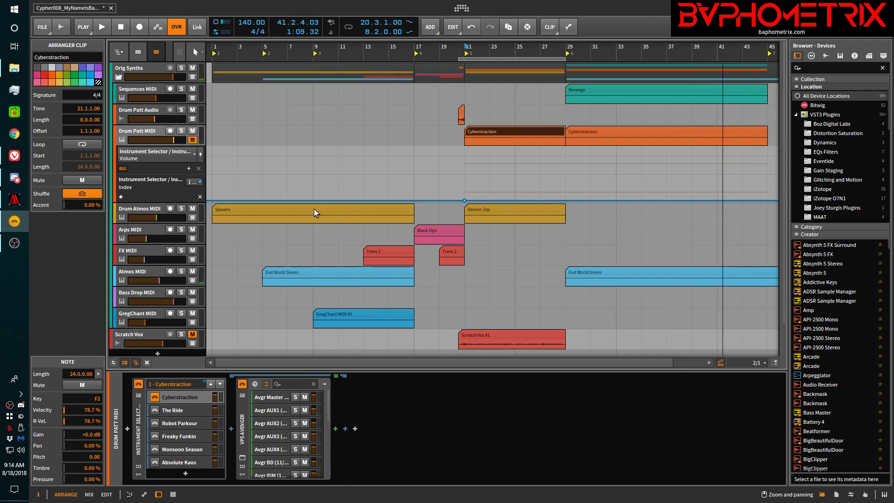
key(space)
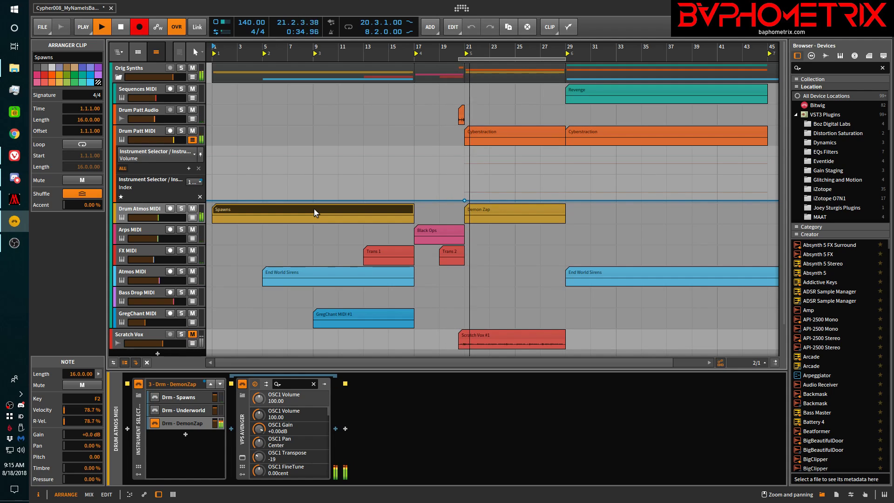
key(space)
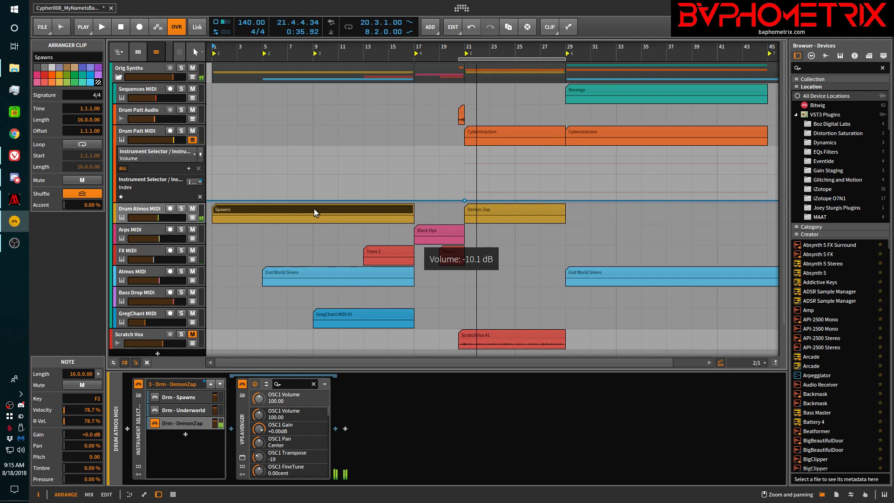
key(space)
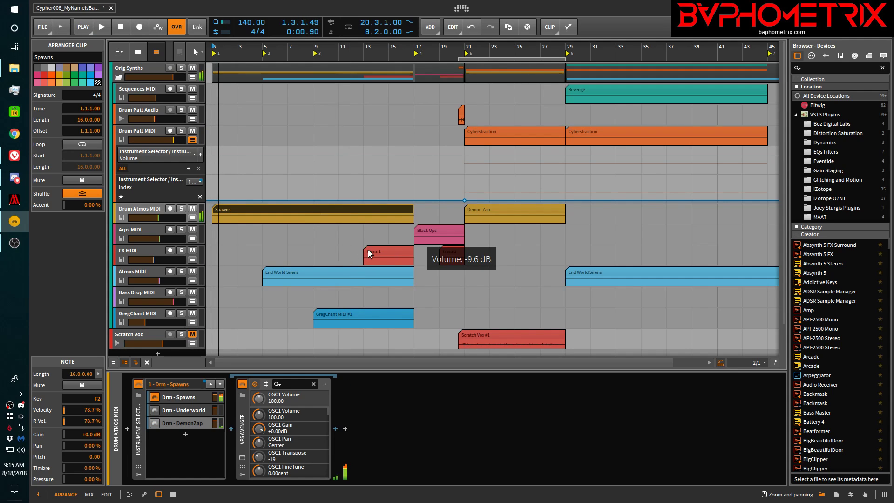
Step: Play from the Trans 1 clip at bar 13 into bar 21, fine-tuning the FX MIDI and Arps MIDI track volumes
click(383, 254)
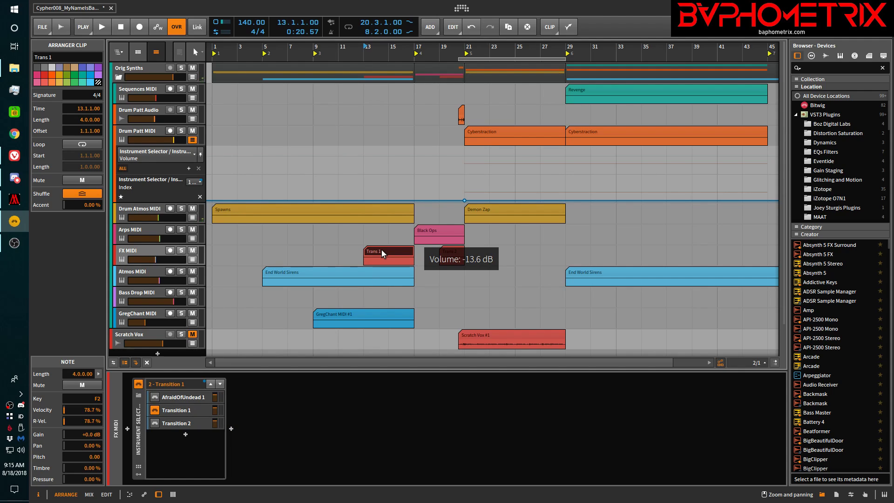
key(space)
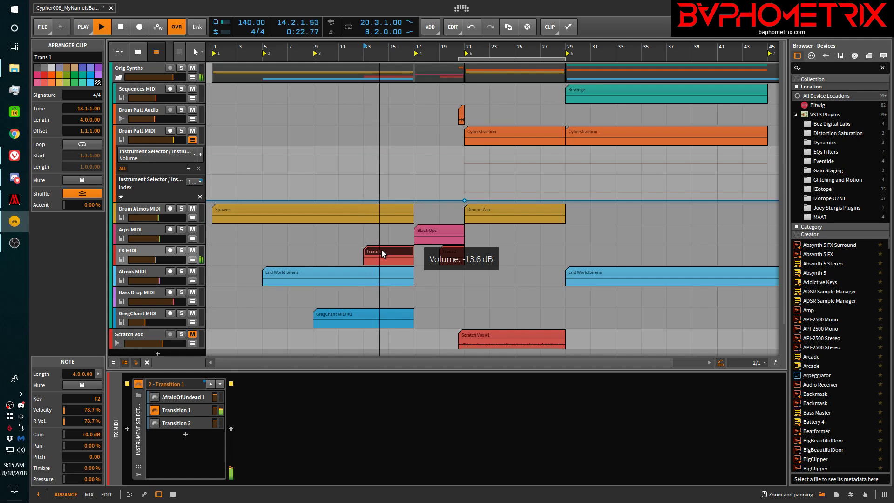
key(space)
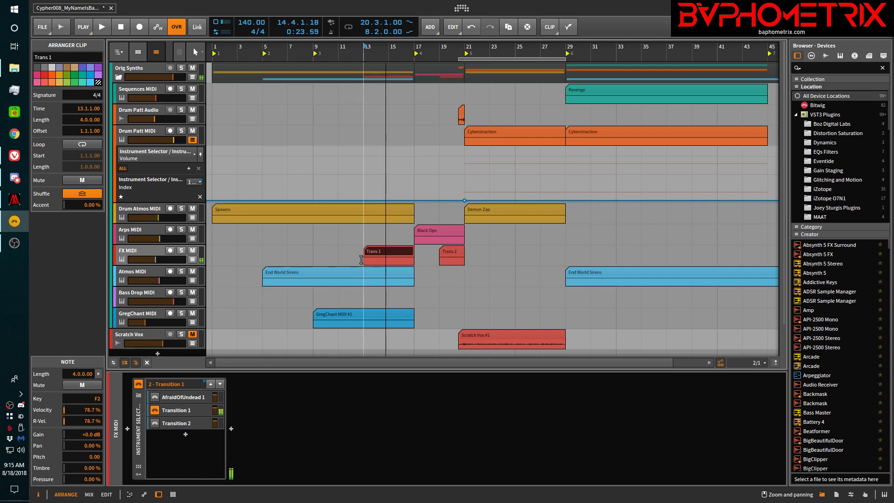
key(space)
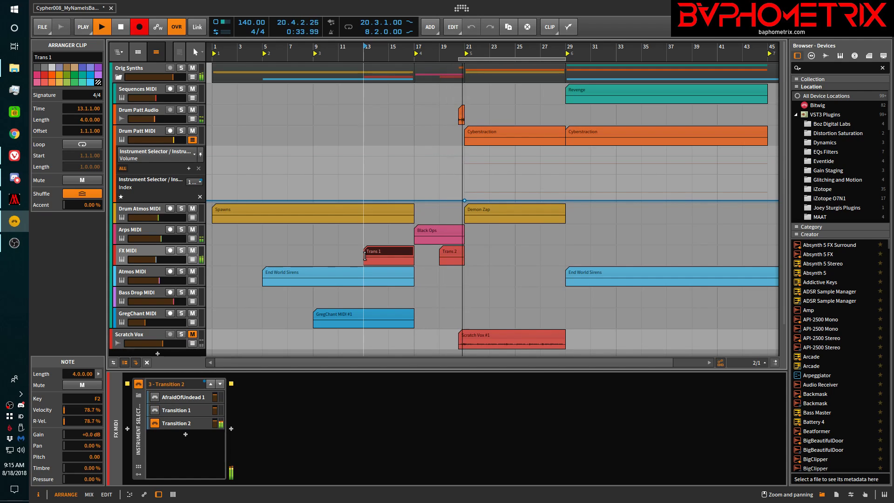
key(space)
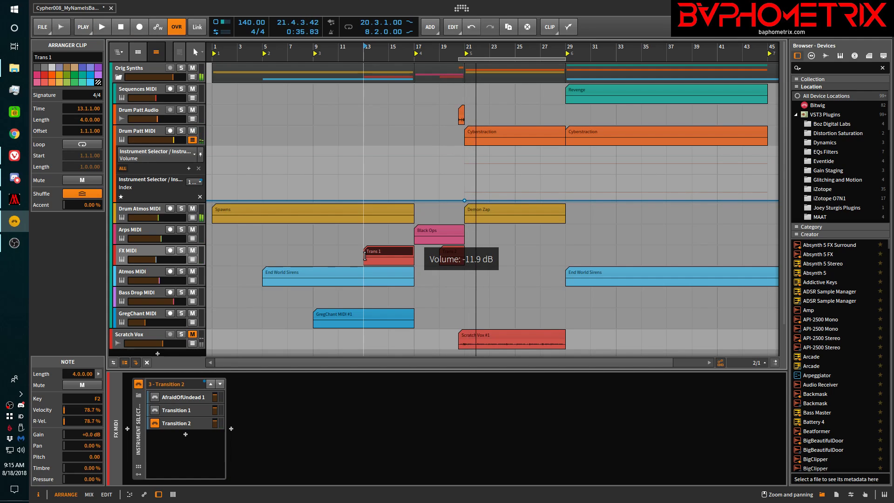
Step: Play the arrangement from the Black Ops clip at bar 17 and stop just past bar 21
click(436, 234)
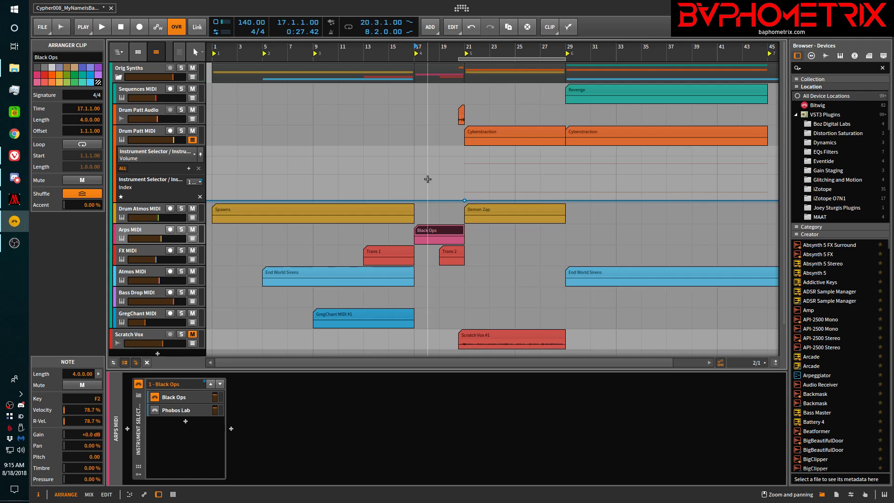
key(space)
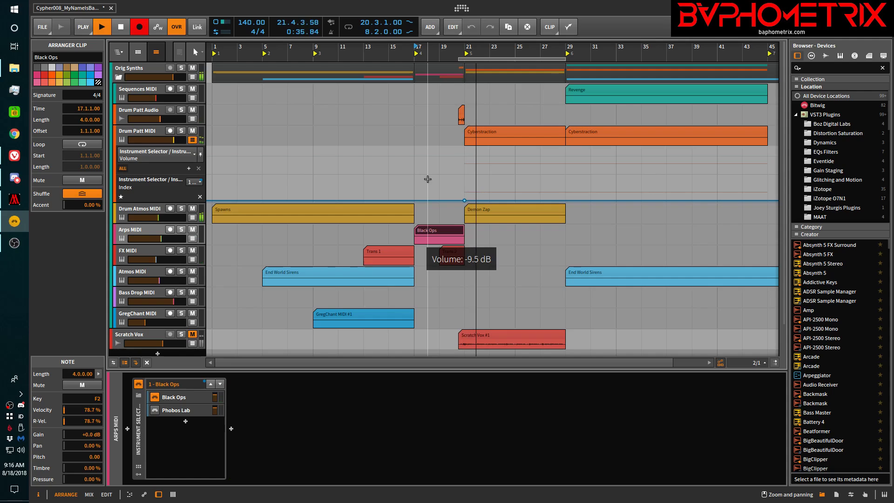
key(space)
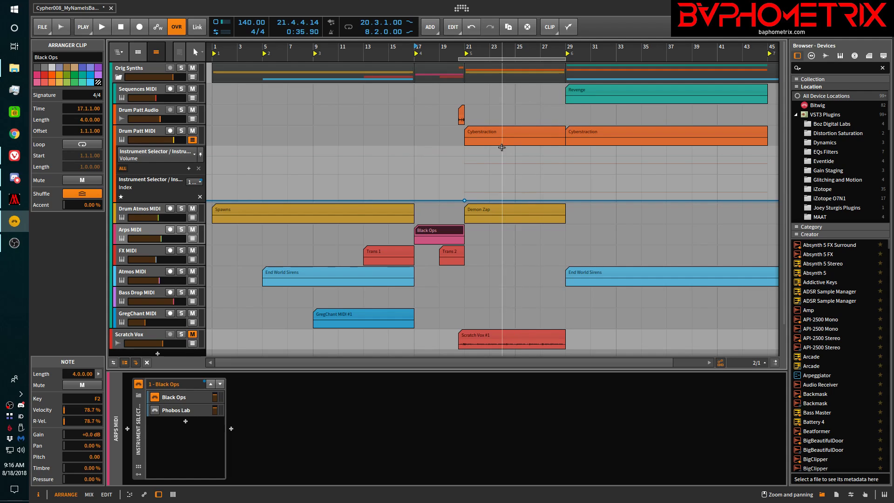
Step: Open the VPS Avenger window of the Cyberstraction kit on the Drum Patt MIDI track and reduce its interface scale
click(130, 133)
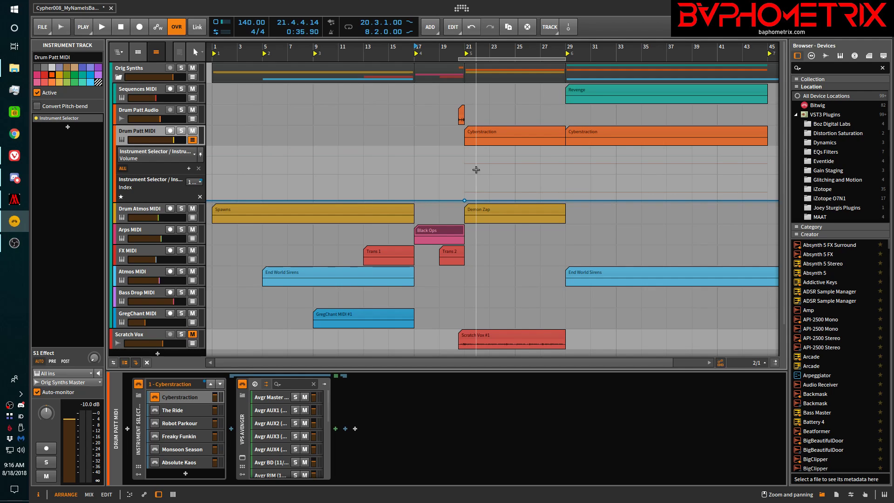
click(243, 459)
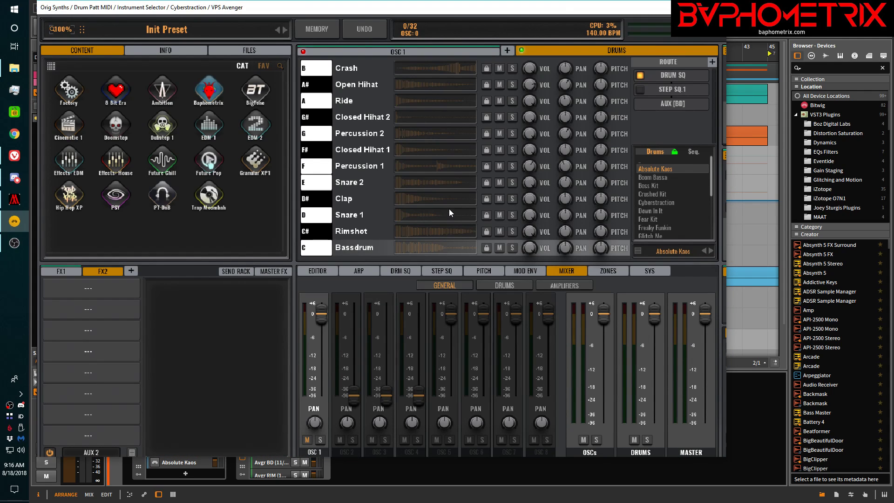
click(63, 29)
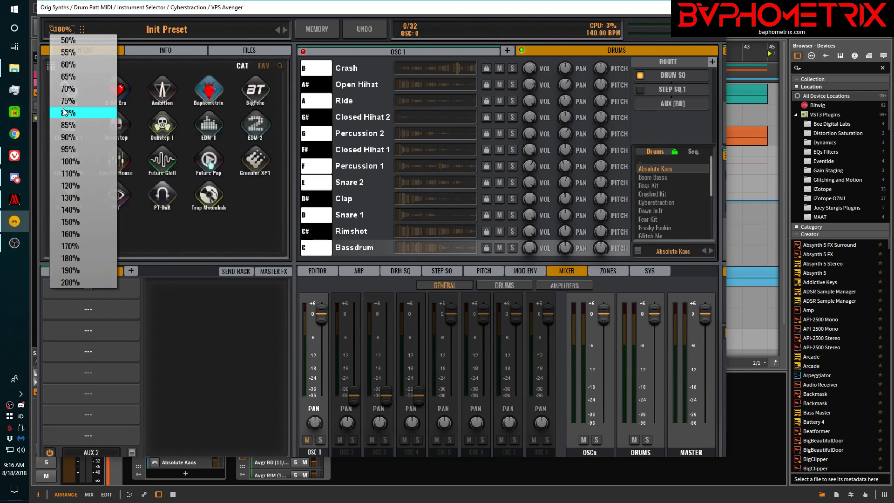
click(68, 149)
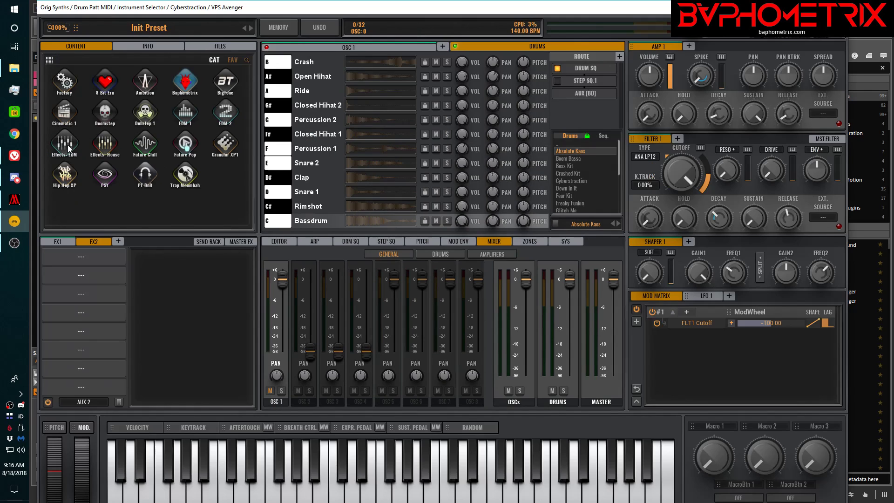
Step: Show Avenger's step sequencer and drum sequencer, inspect the sequence's MIDI import and export options, and dismiss them
click(389, 240)
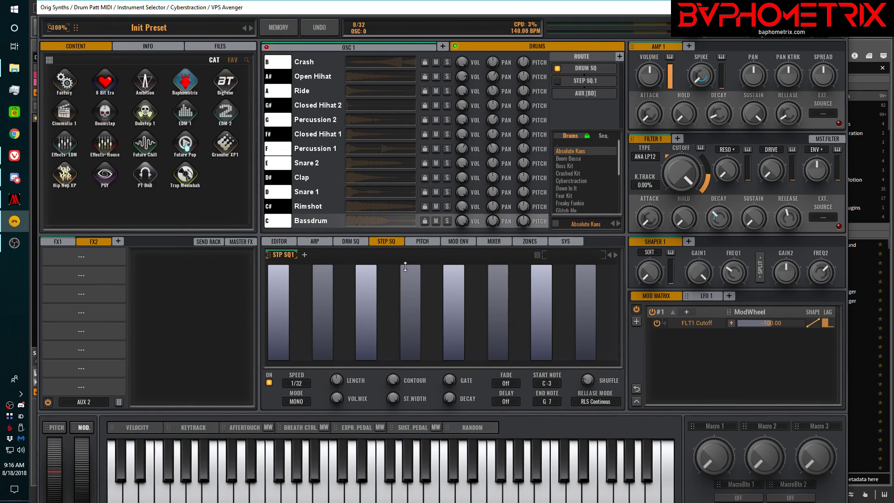
click(351, 241)
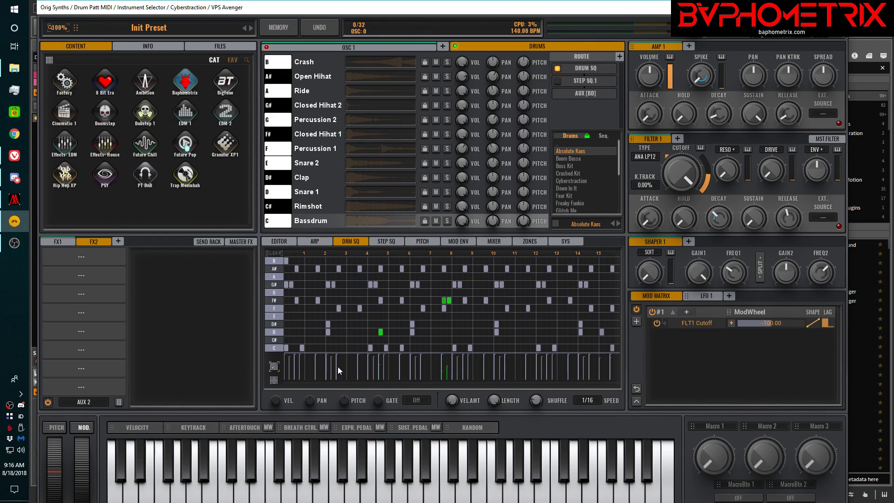
right_click(323, 402)
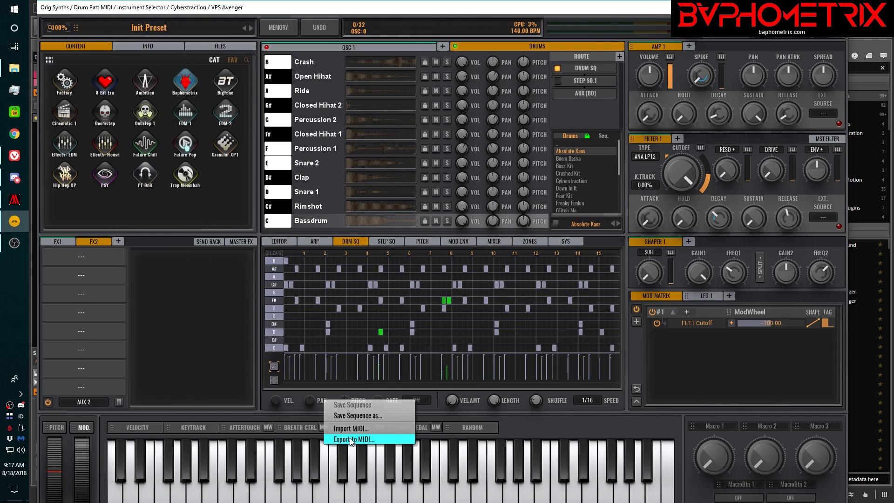
click(268, 398)
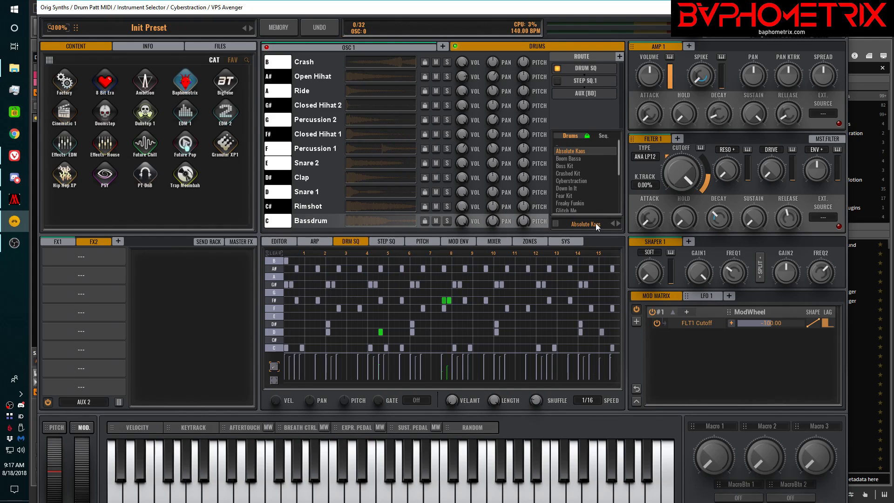
Step: Inspect the options for saving the Absolute Kaos drumkit and its sequence, and dismiss them without saving
click(556, 224)
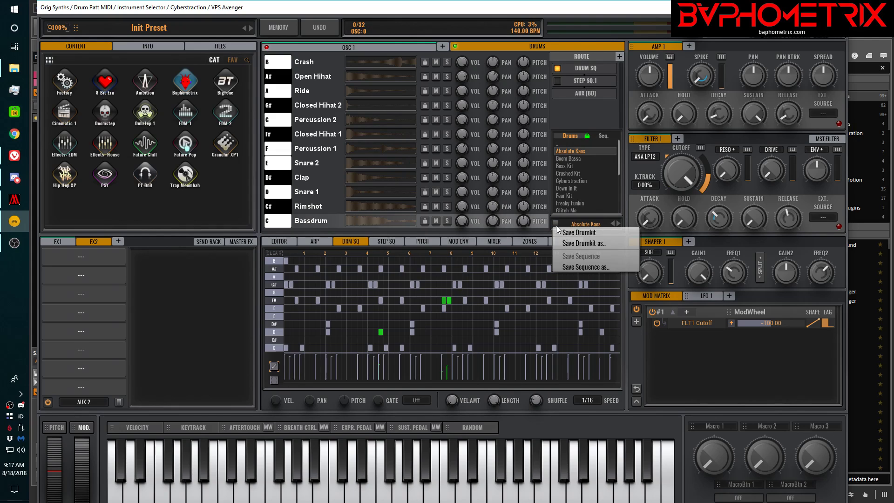
click(578, 223)
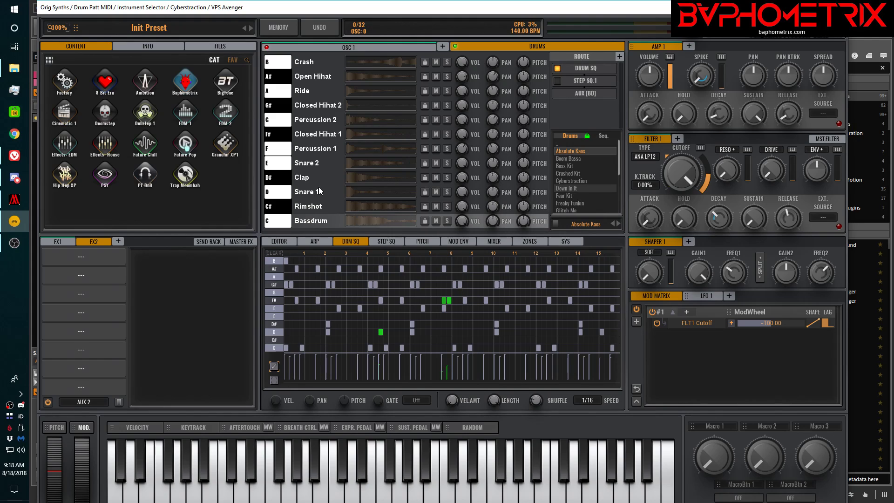
mouse_move(593, 43)
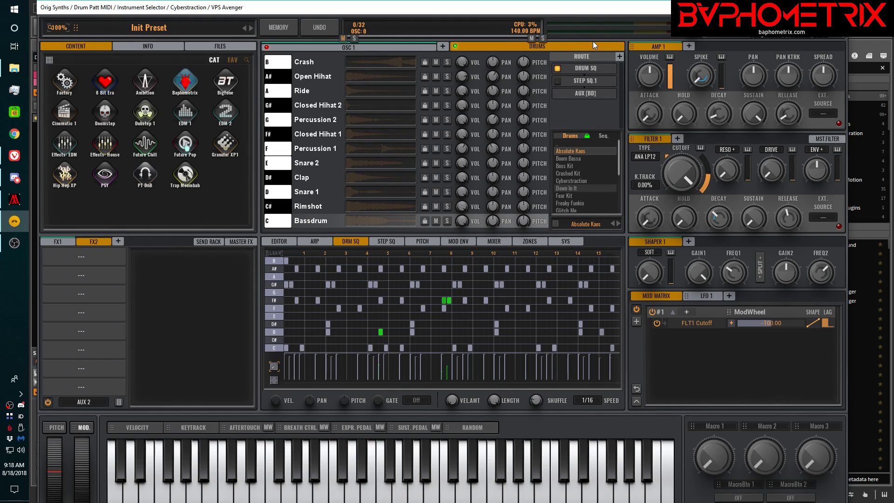